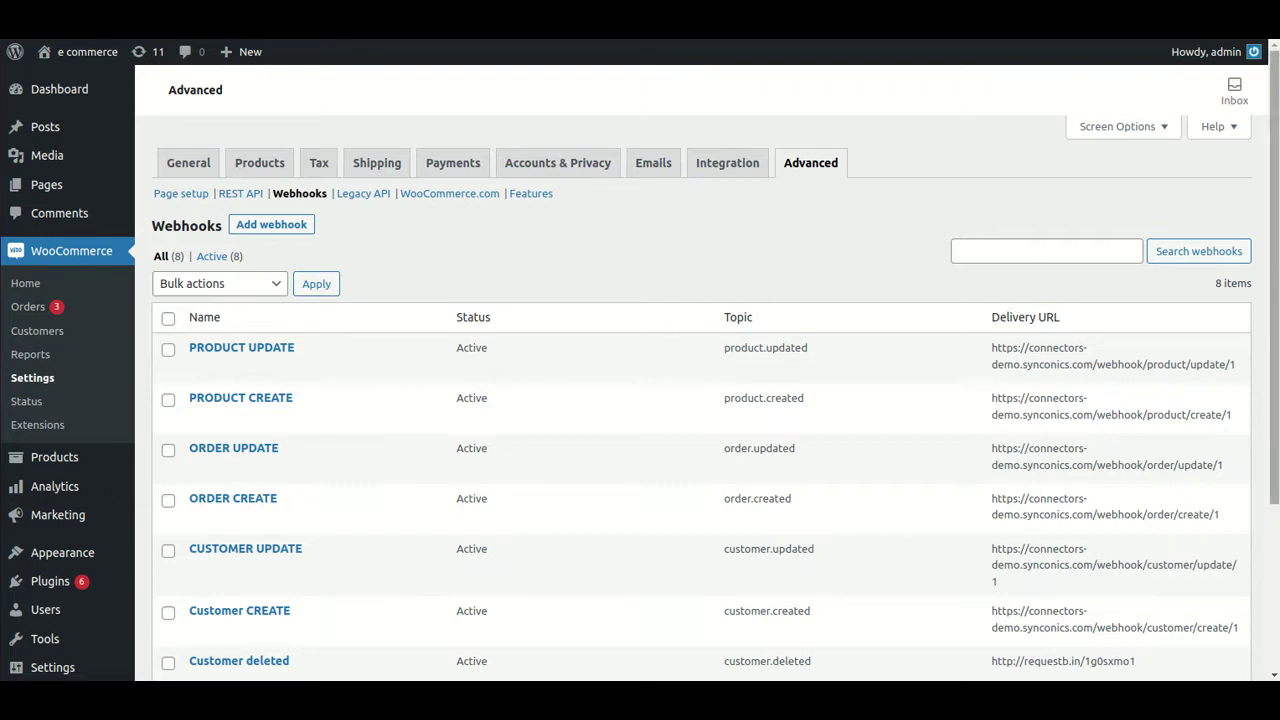
Open the PRODUCT UPDATE webhook from the WooCommerce webhook list
scroll(700, 400, down, 2)
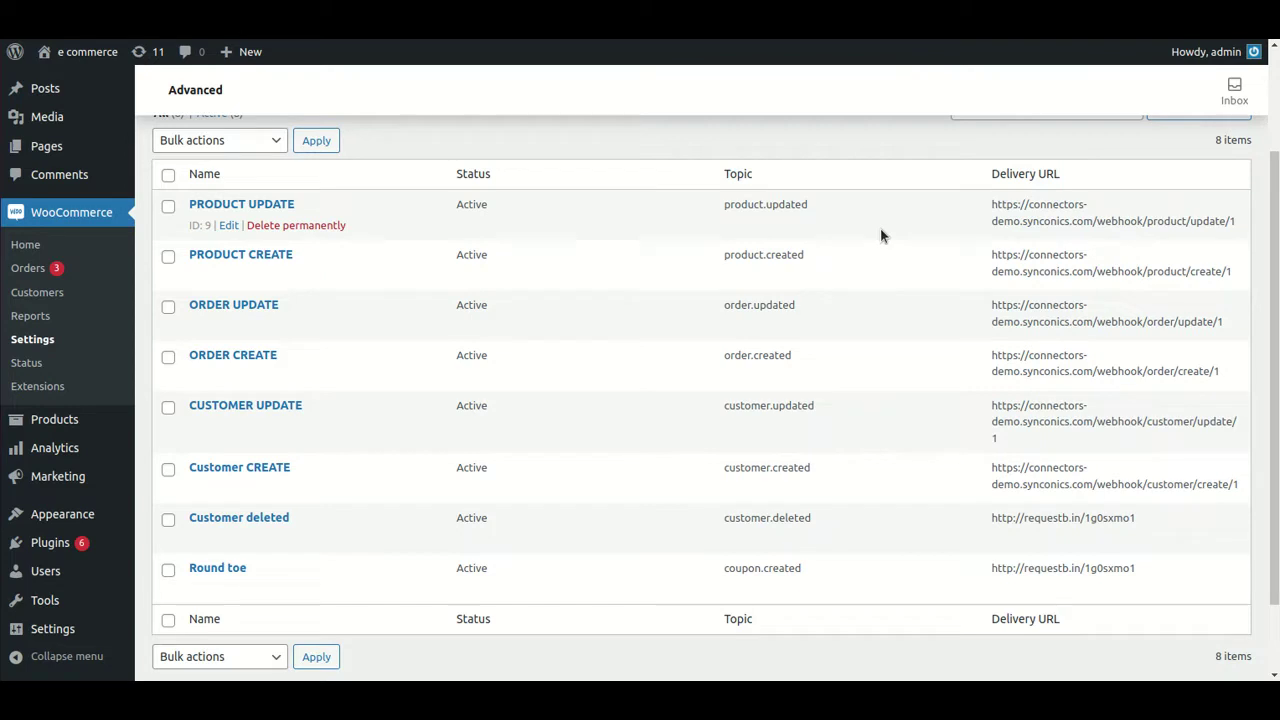
click(243, 204)
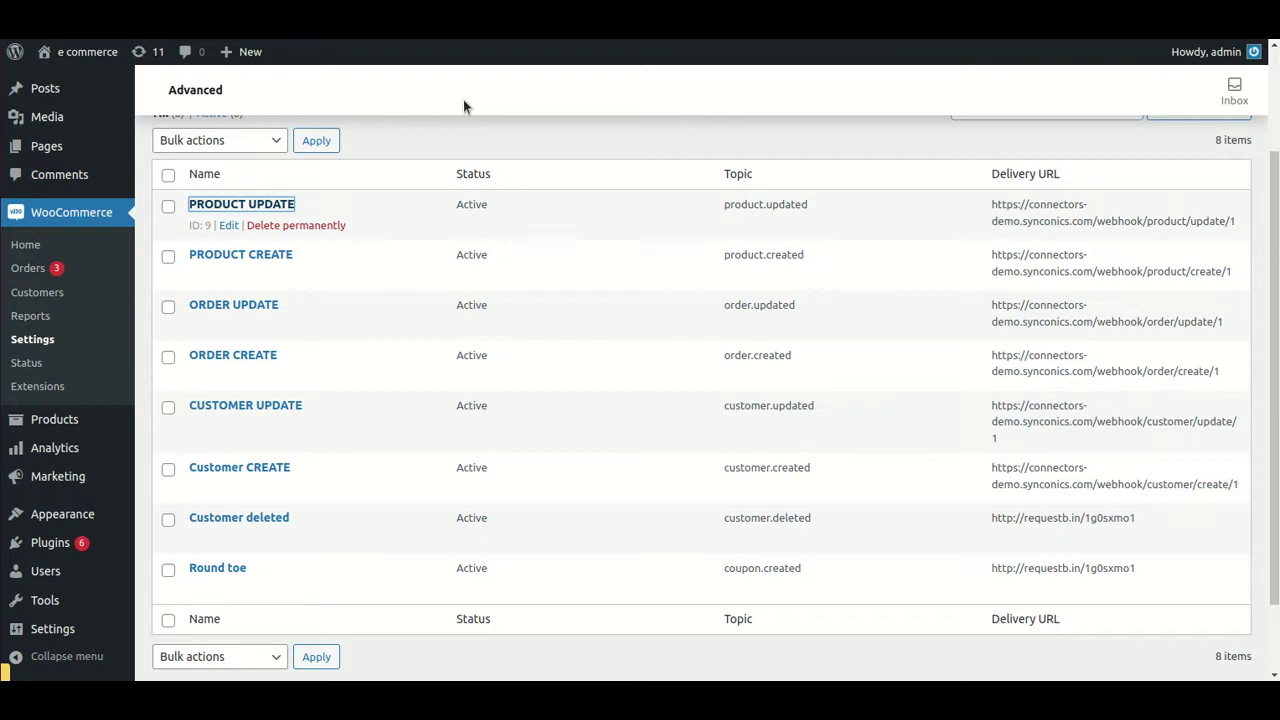
click(237, 205)
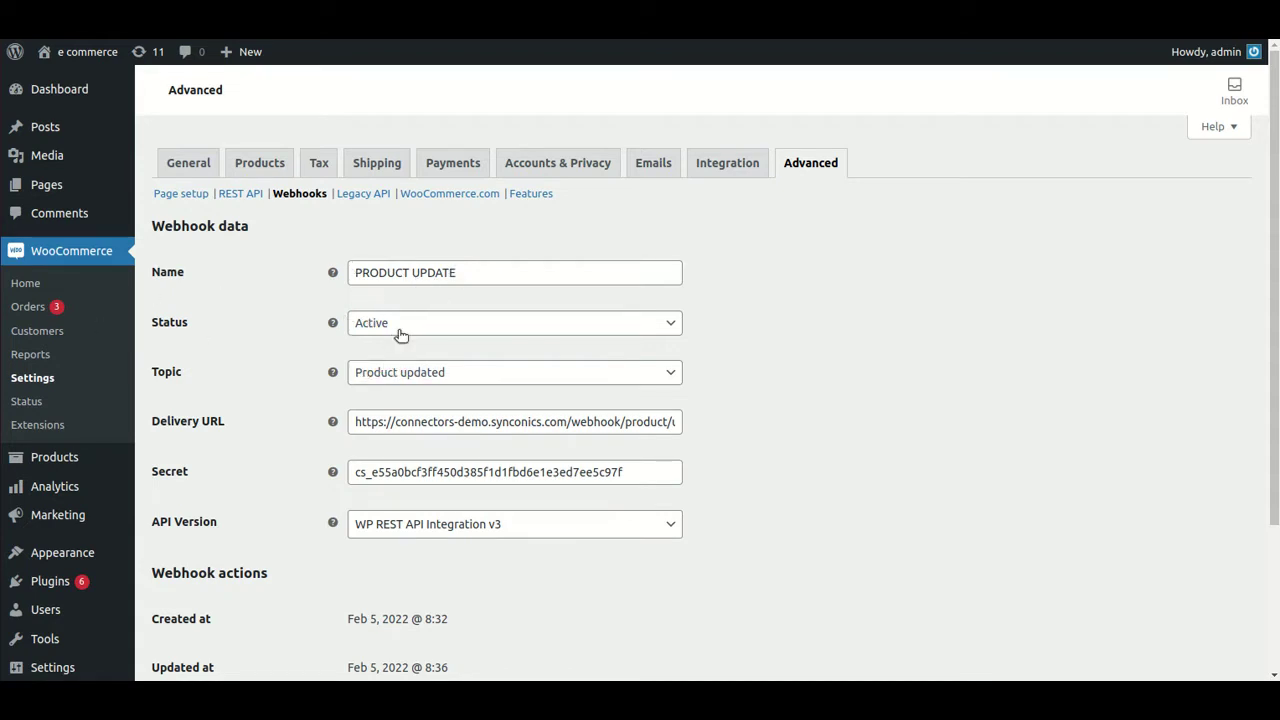
Examine the webhook's status options, topic choices, delivery URL and secret field, and return to the webhook list
click(454, 328)
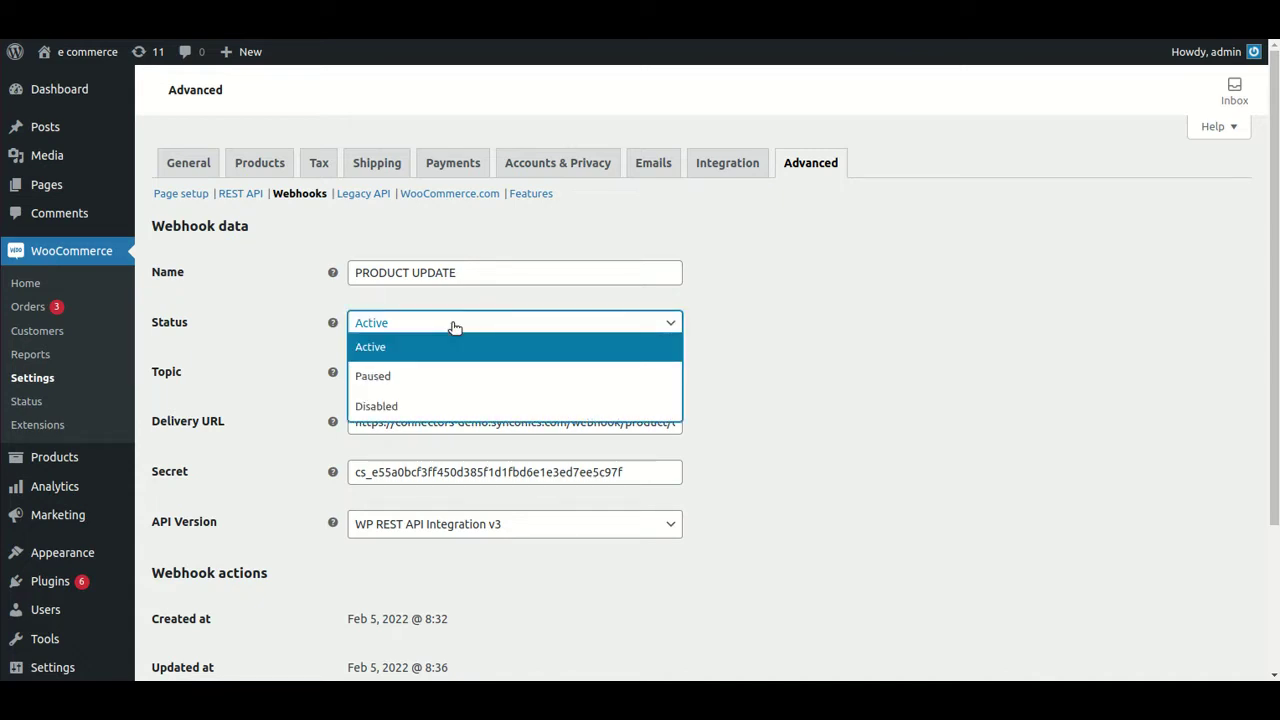
click(454, 328)
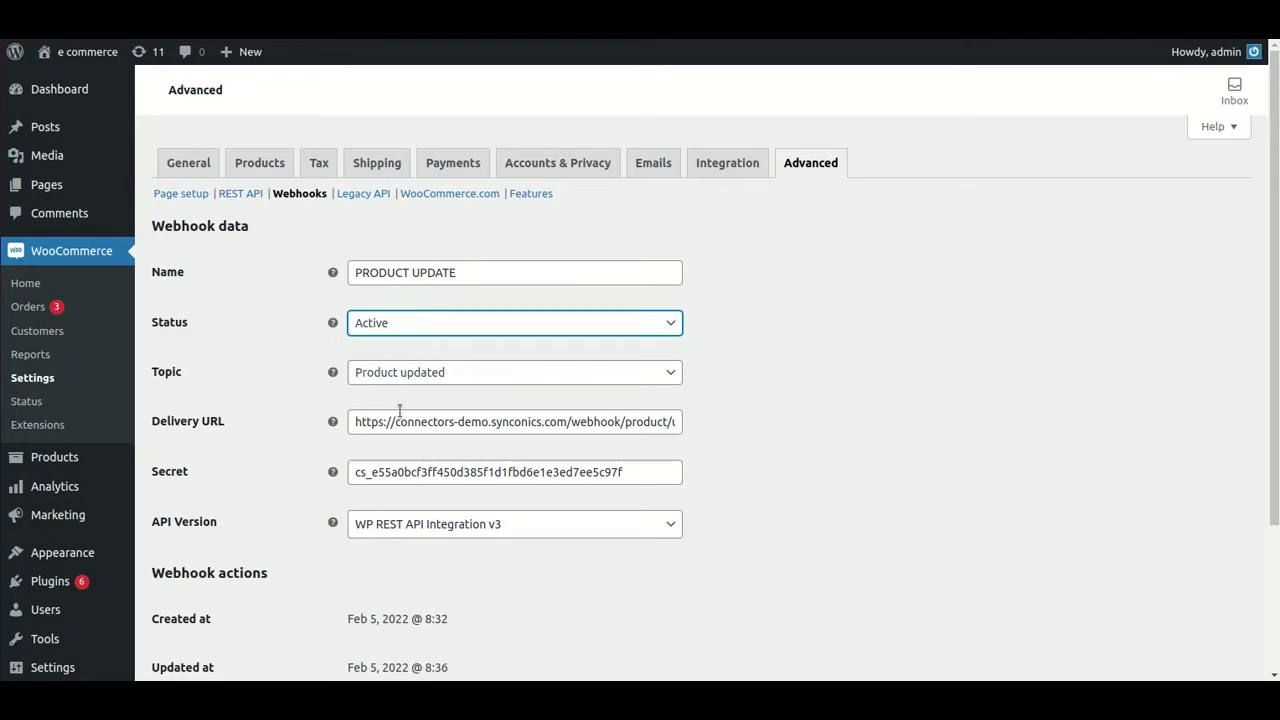
click(489, 372)
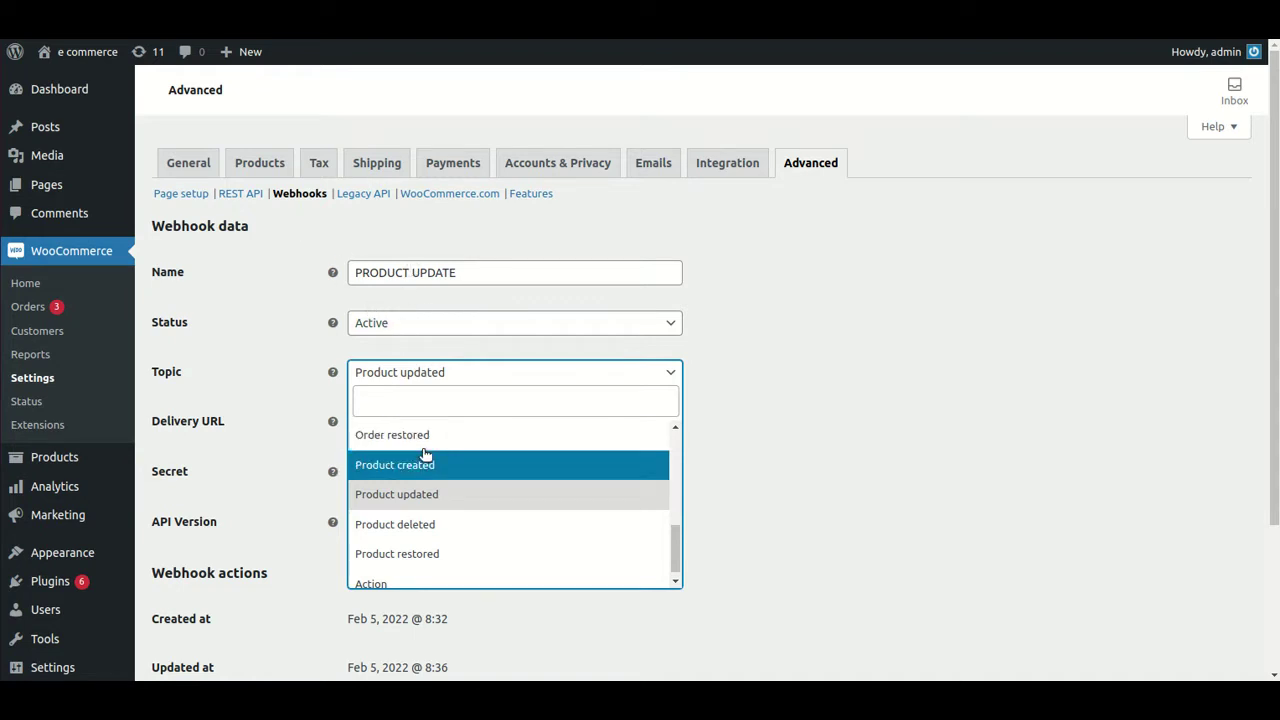
click(488, 498)
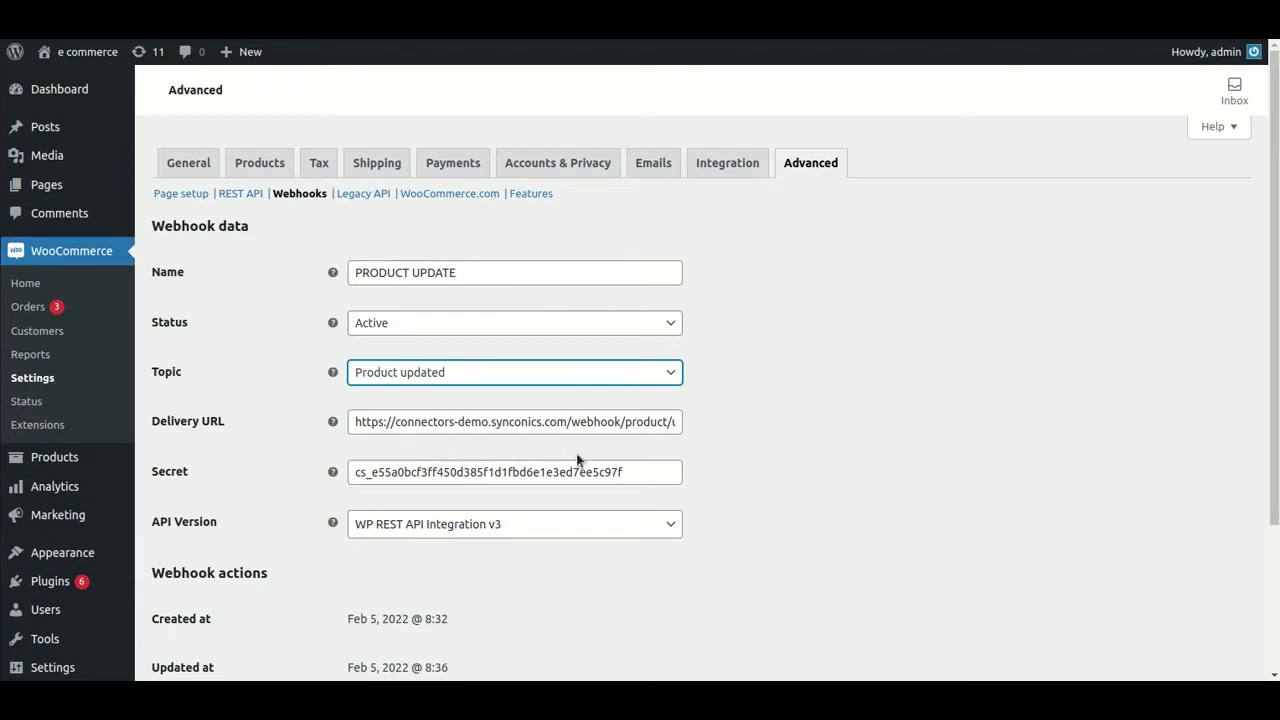
drag(572, 428, 697, 443)
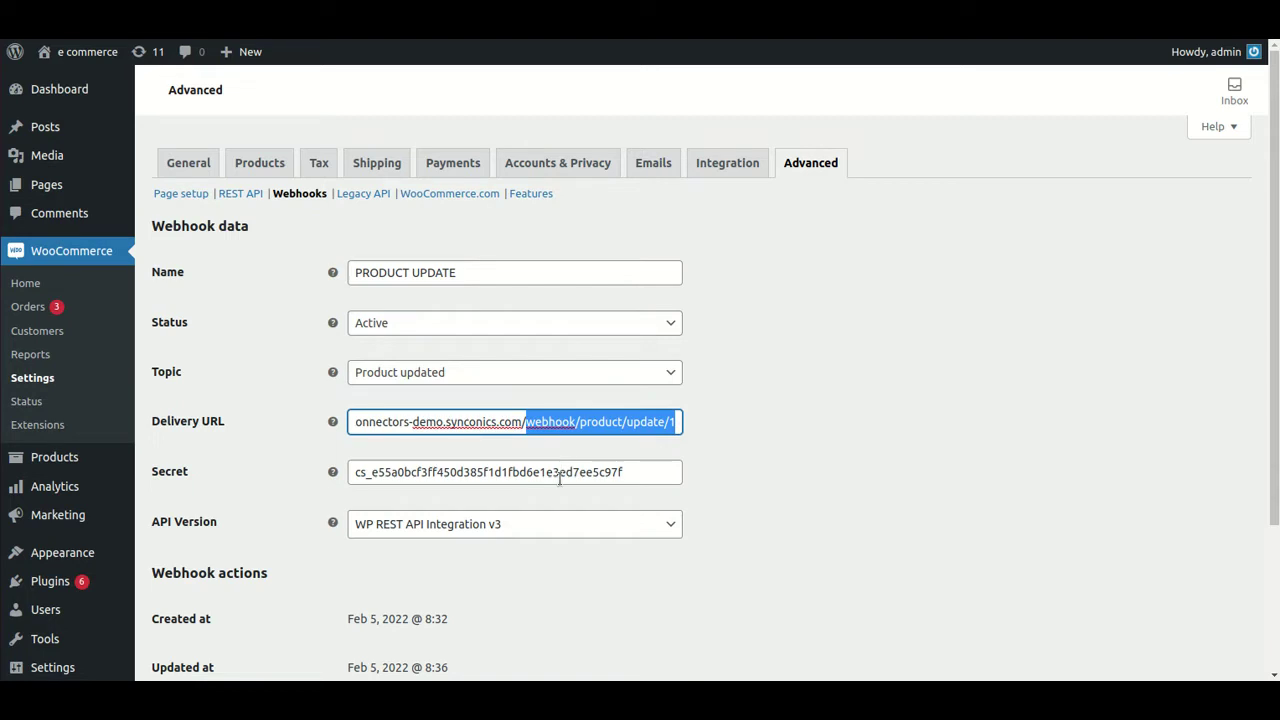
click(655, 476)
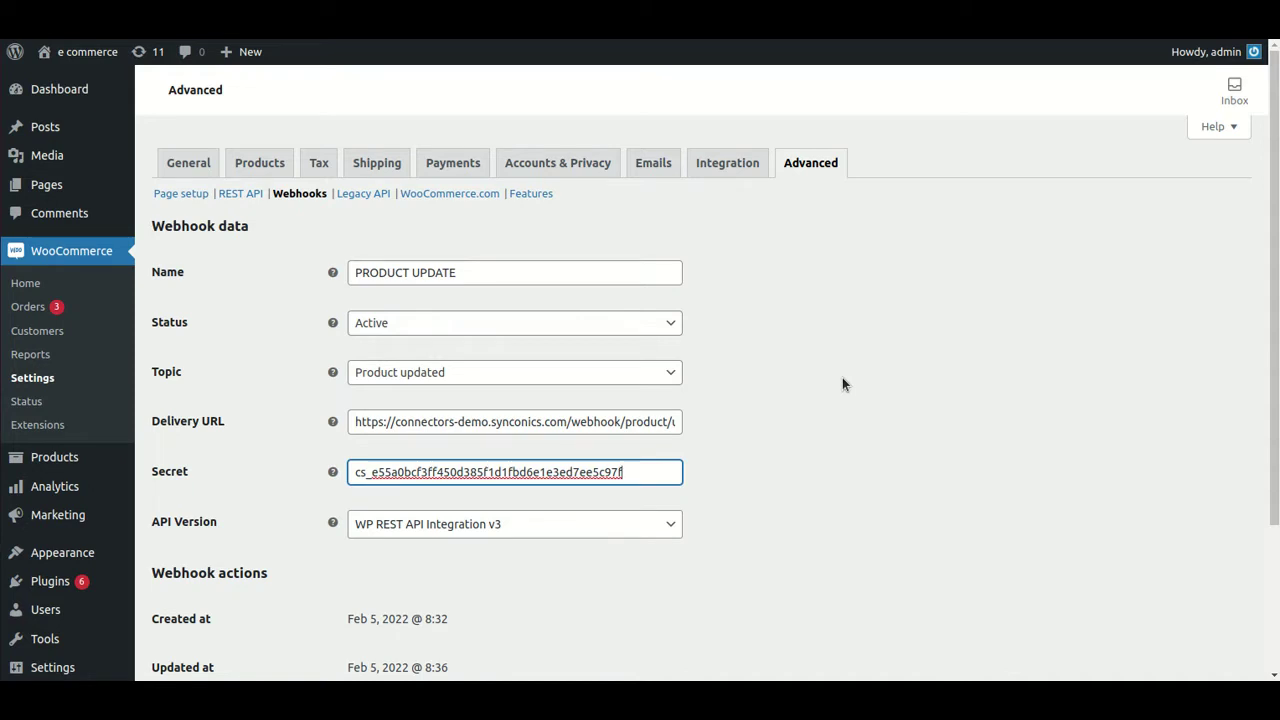
click(305, 196)
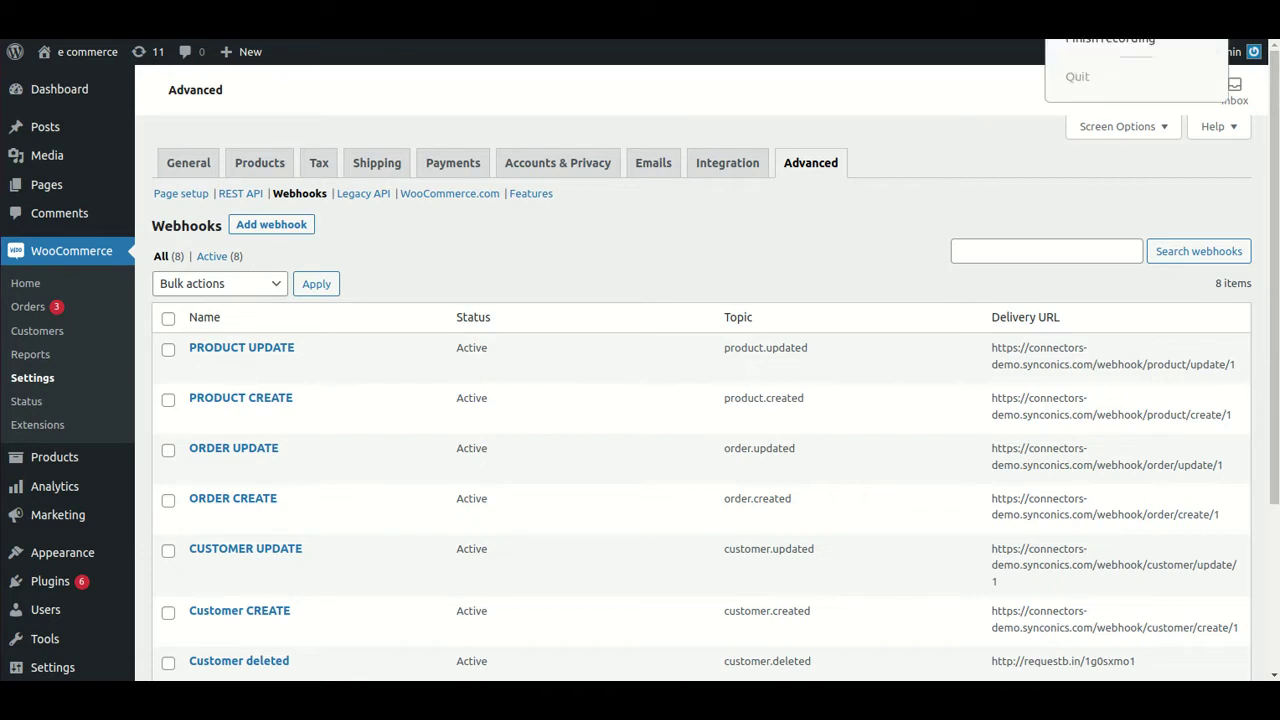
click(40, 327)
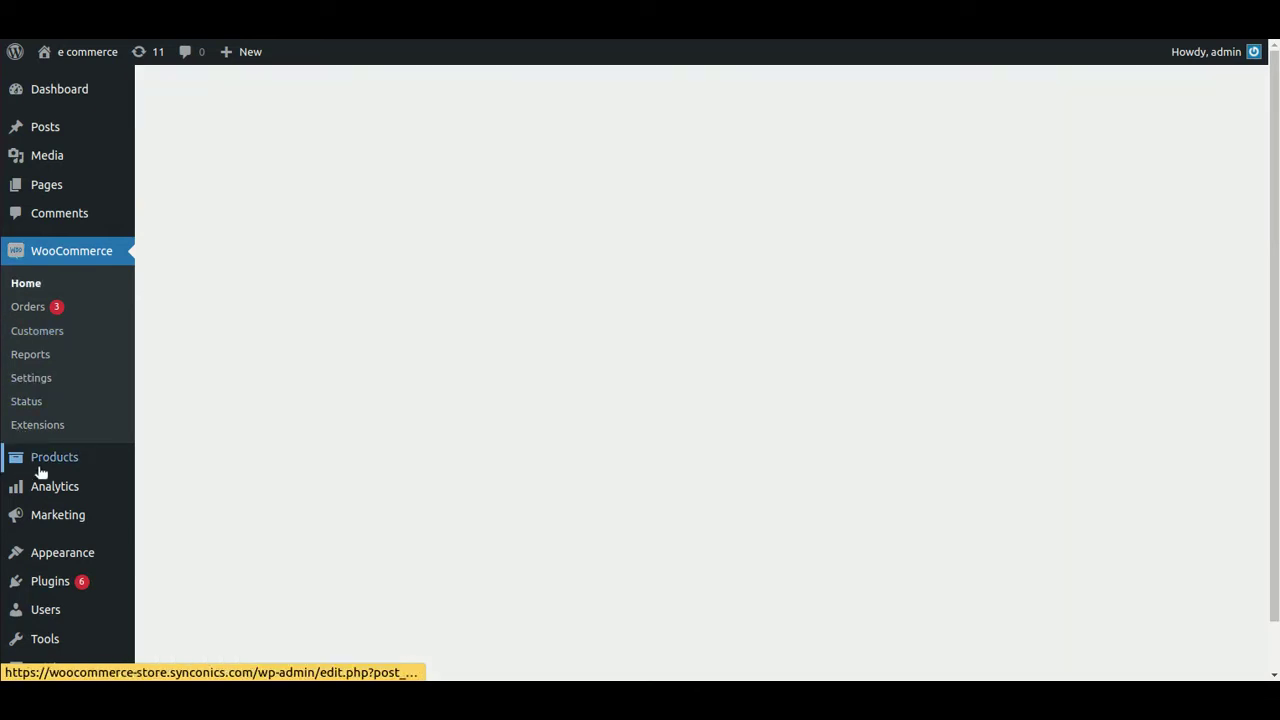
mouse_move(54, 616)
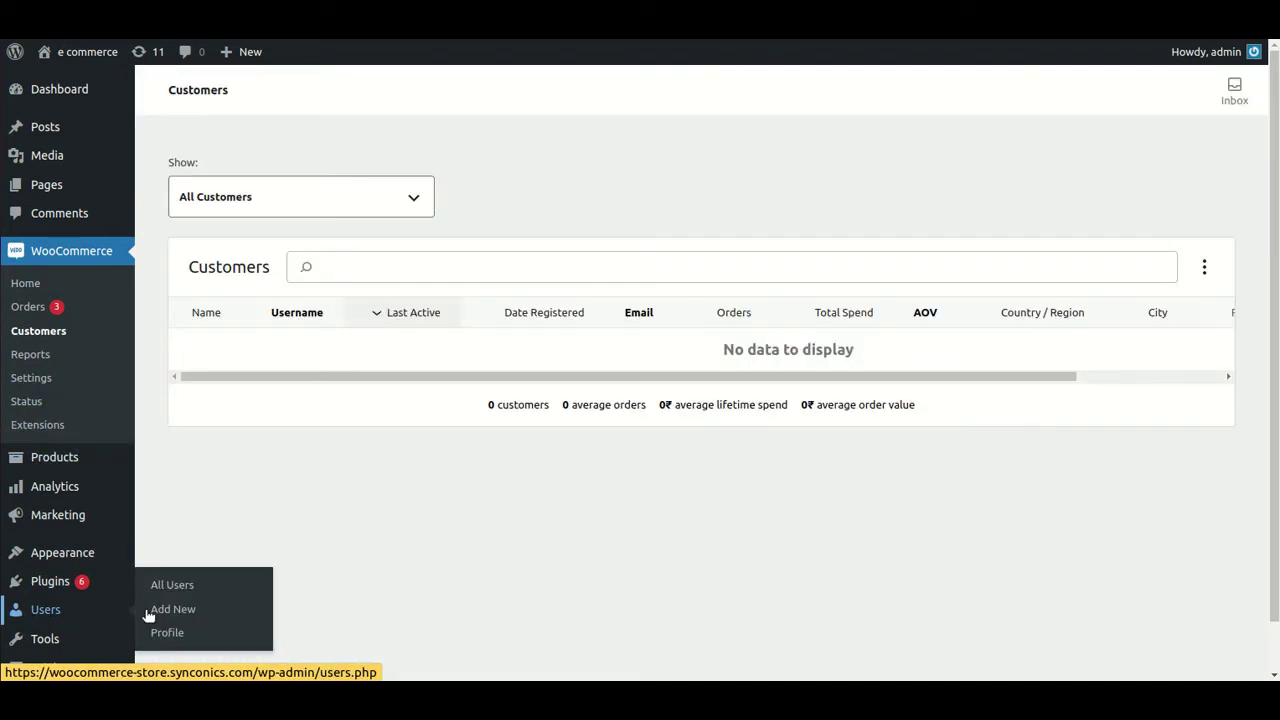
click(171, 609)
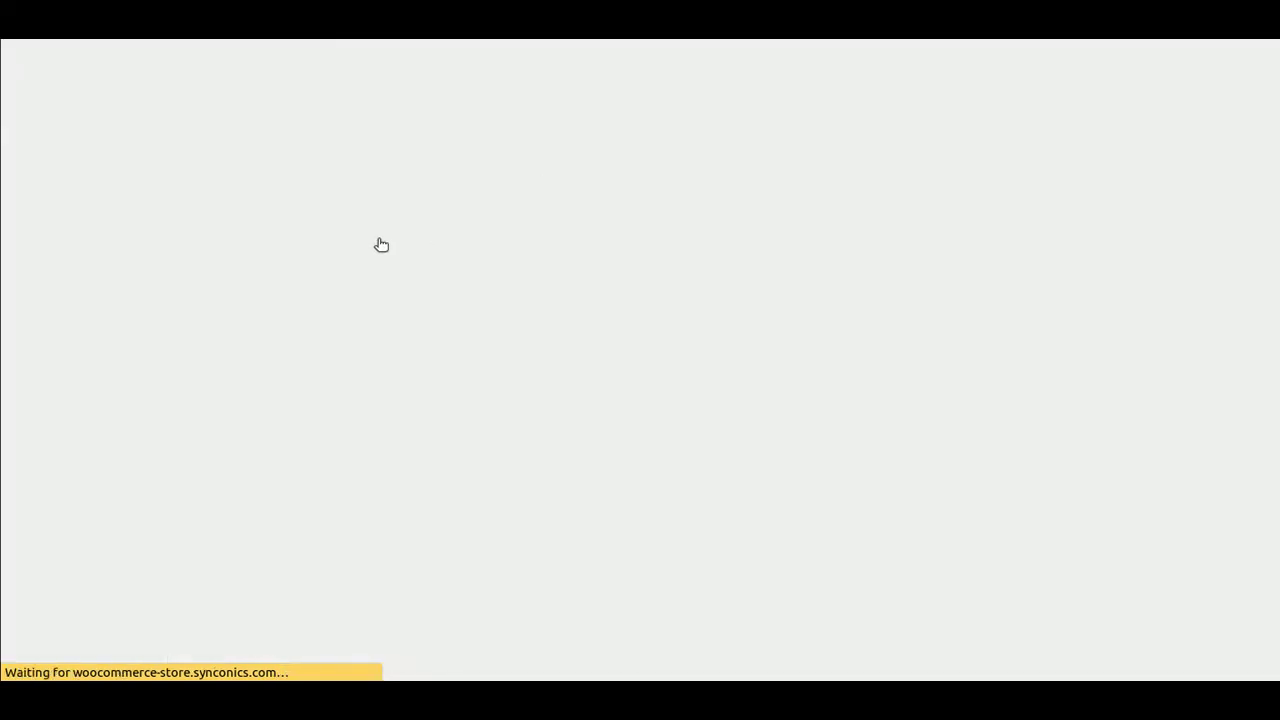
click(369, 174)
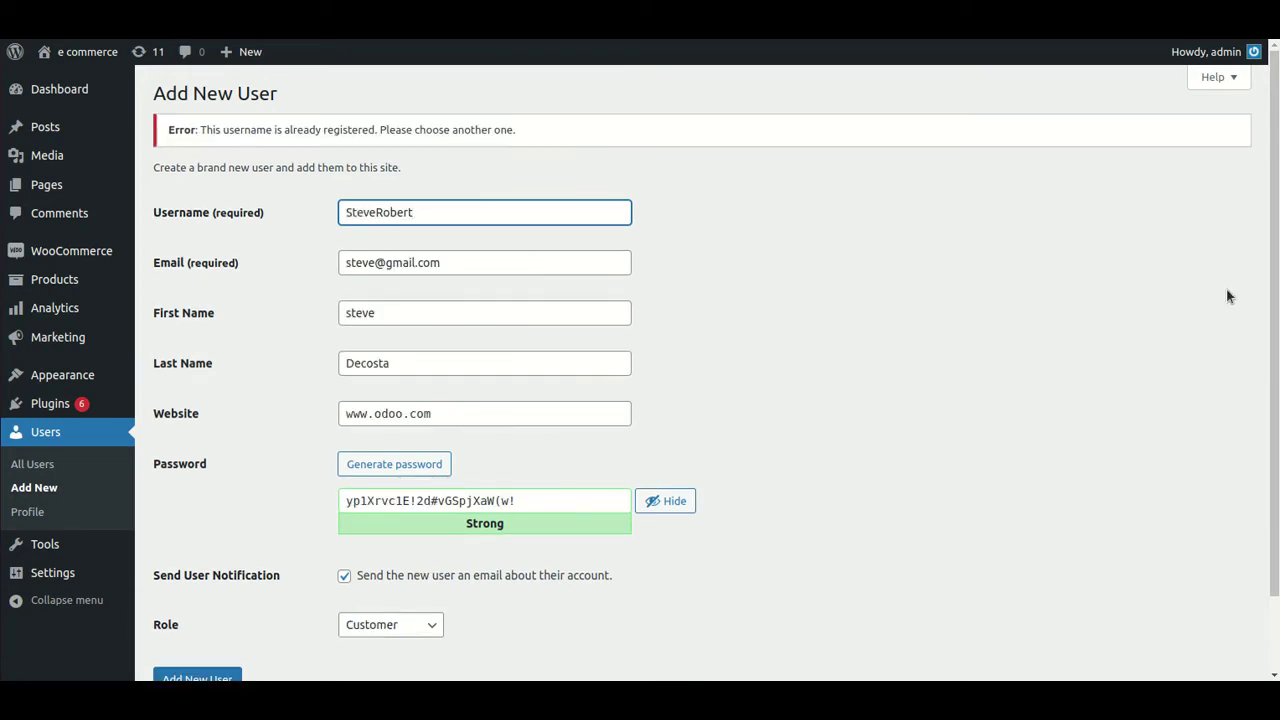
scroll(1229, 291, down, 2)
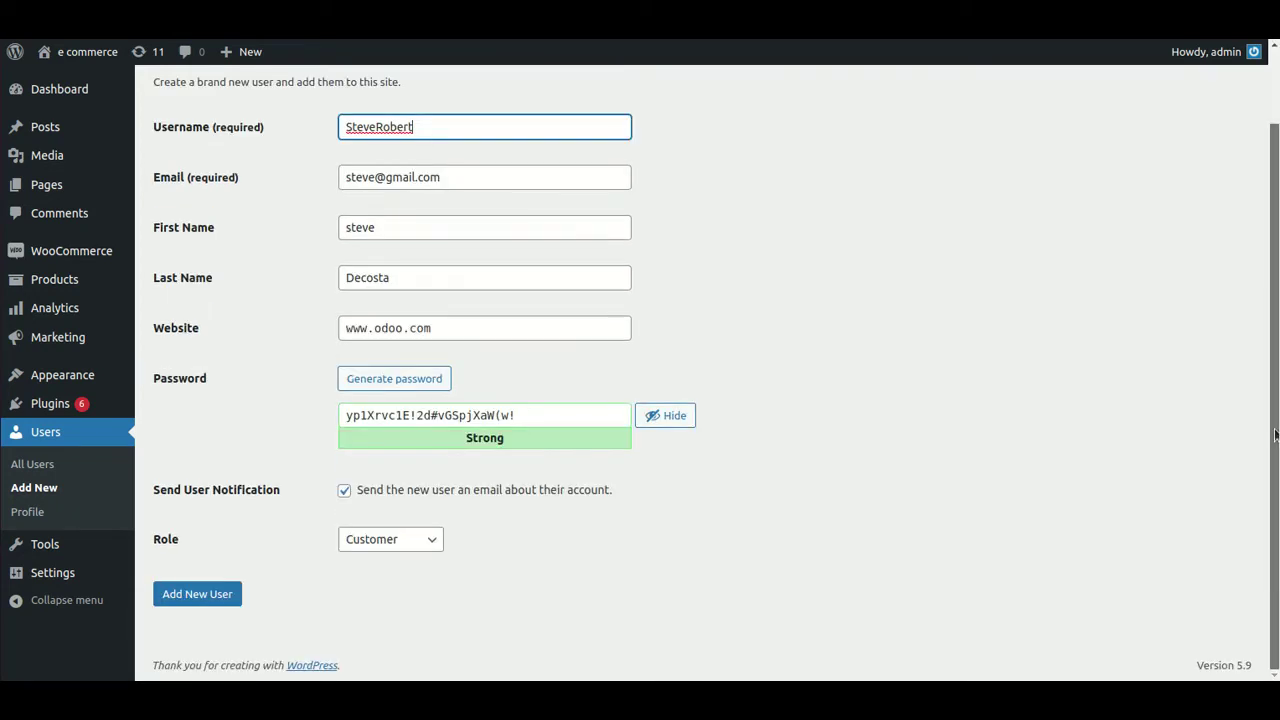
click(218, 596)
click(218, 594)
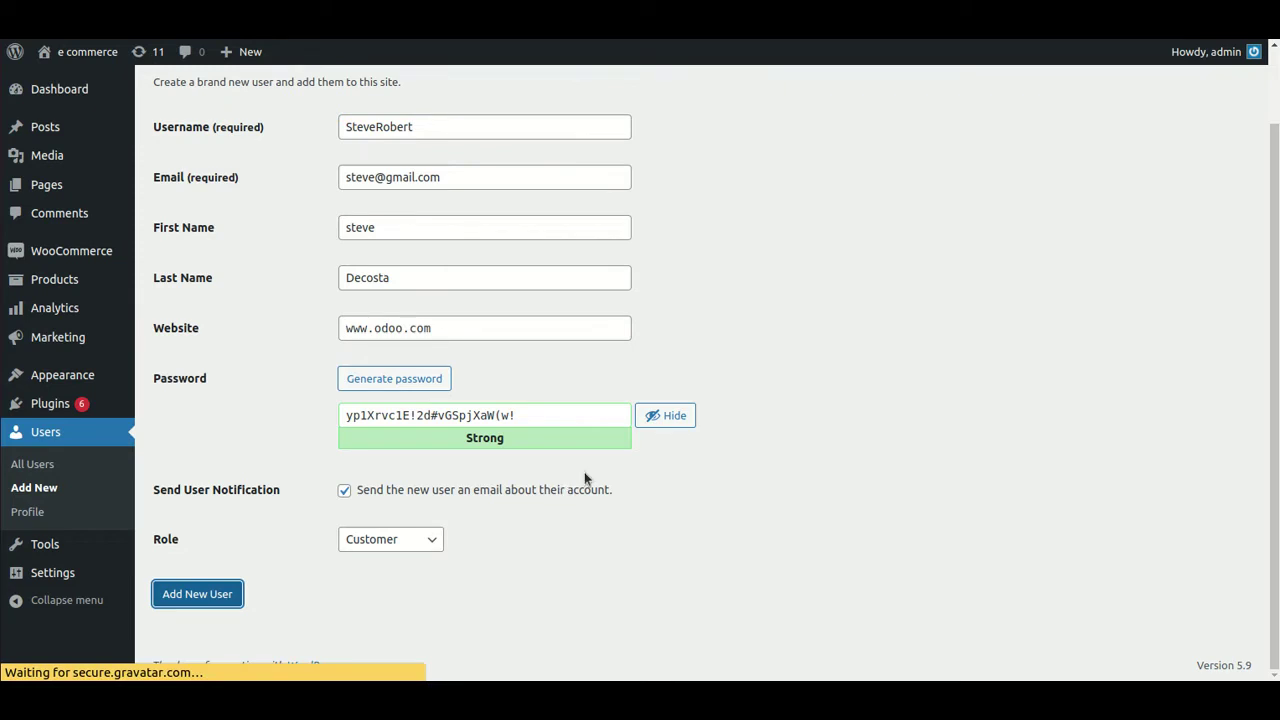
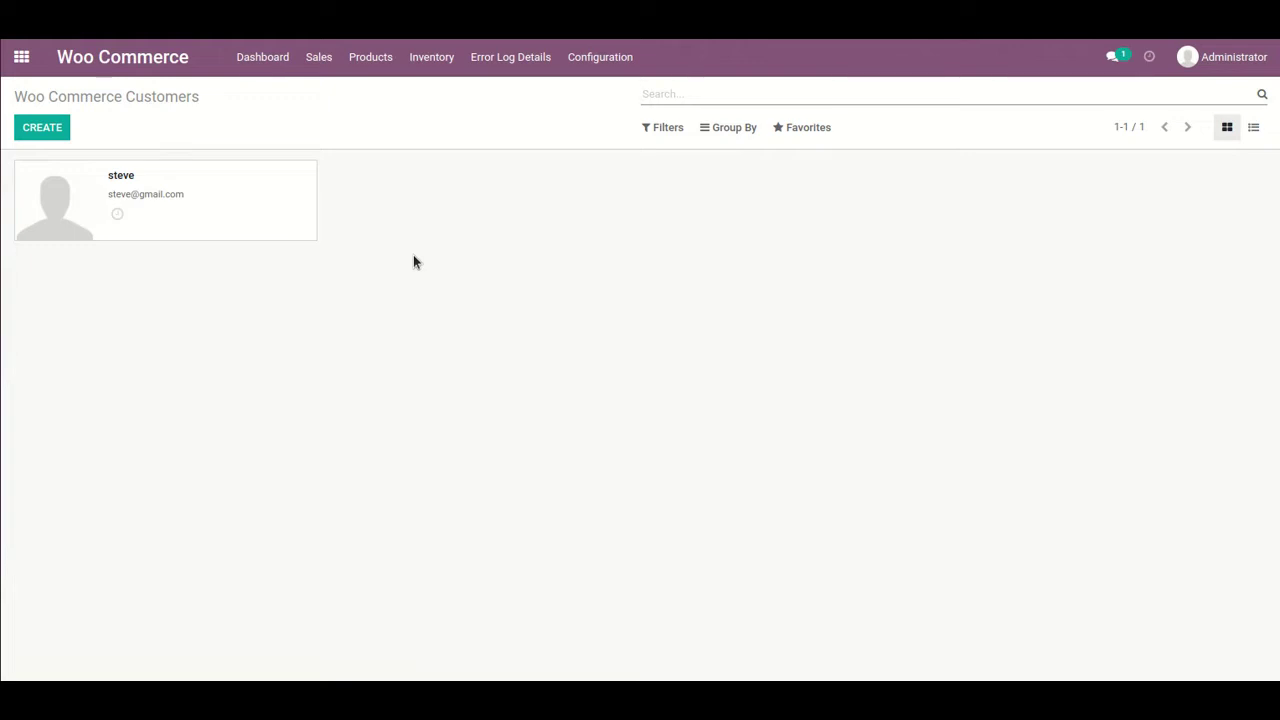
Switch to Odoo and open the new customer's record among the Woo Commerce customers
click(254, 230)
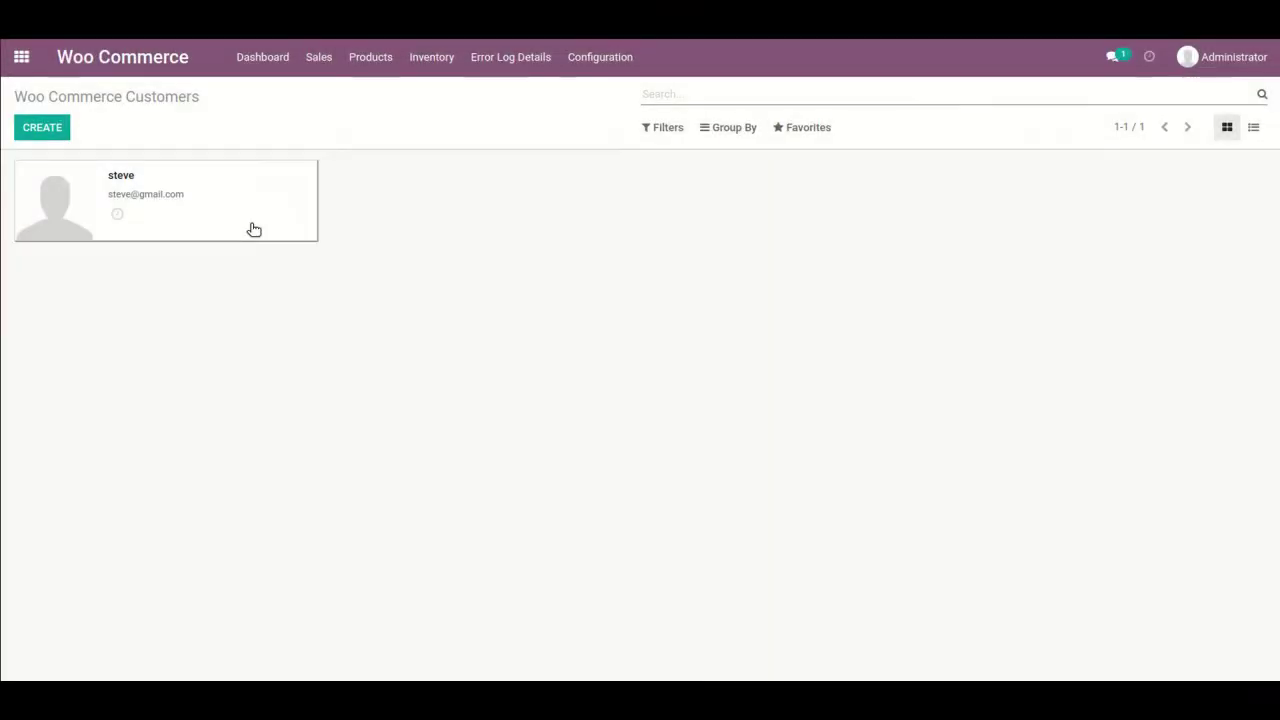
click(254, 229)
click(199, 198)
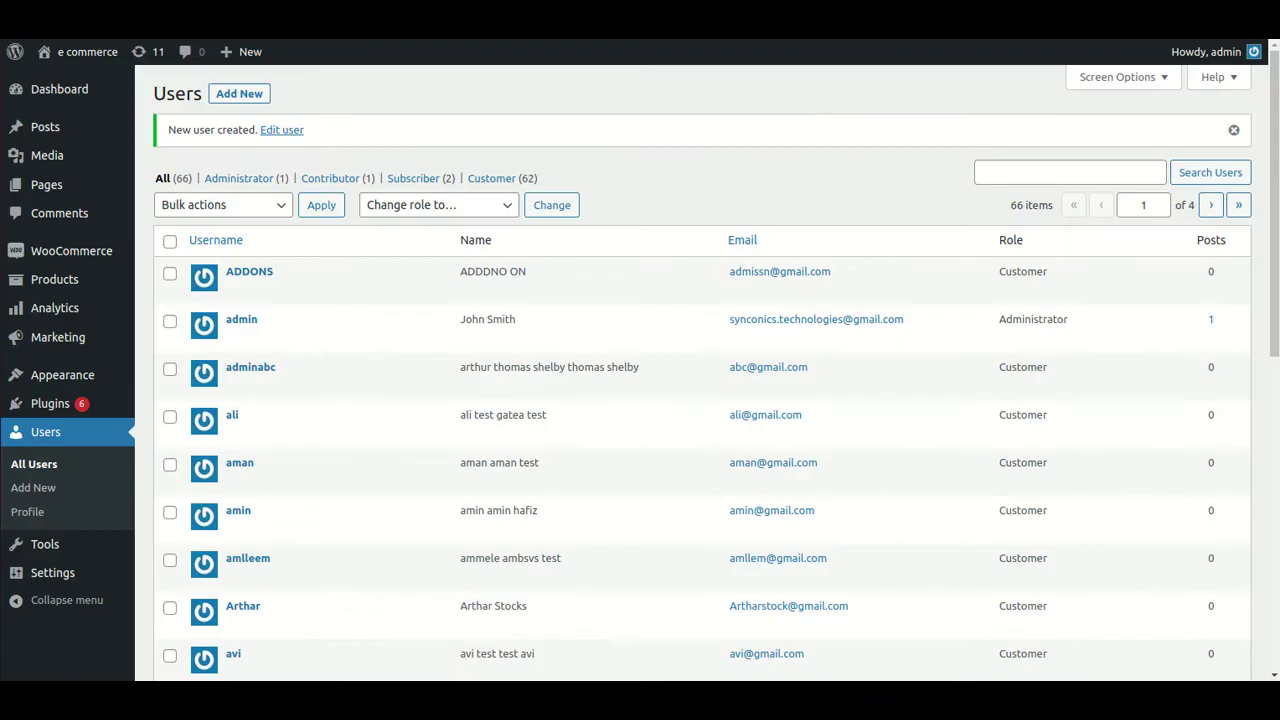
Switch back to WordPress and start a new product named "S21 FE 5G"
mouse_move(357, 256)
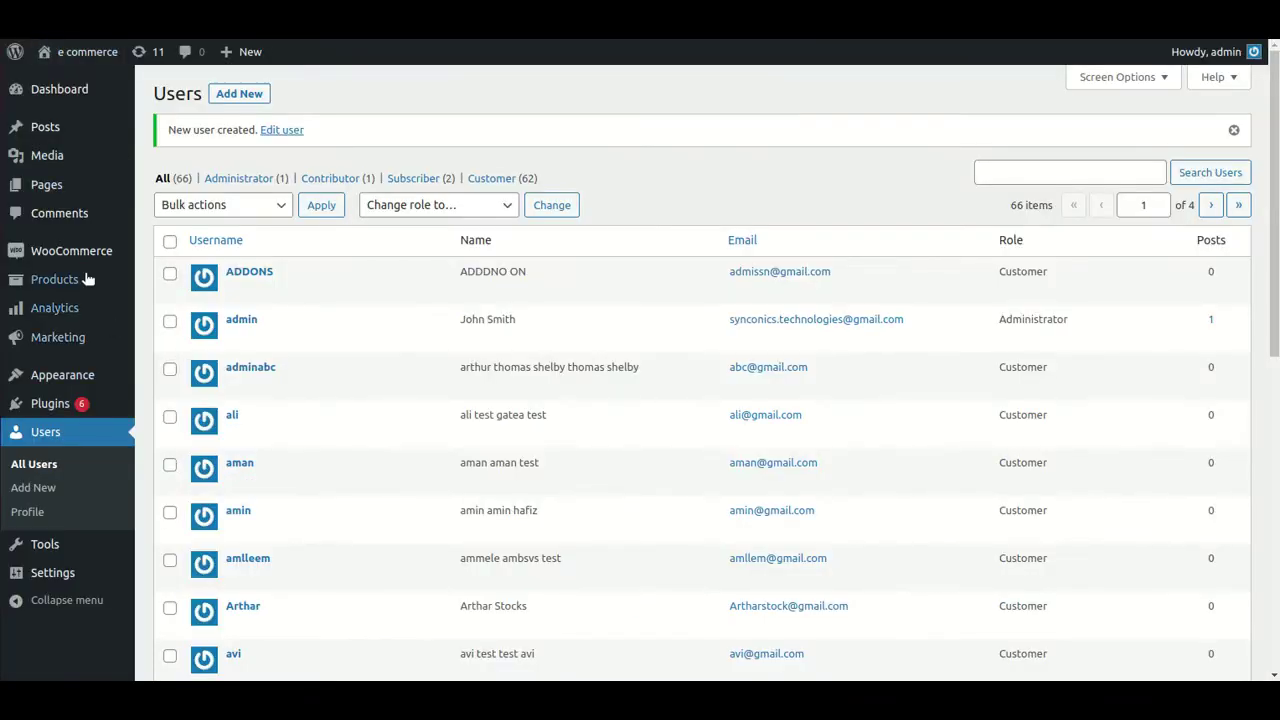
mouse_move(57, 281)
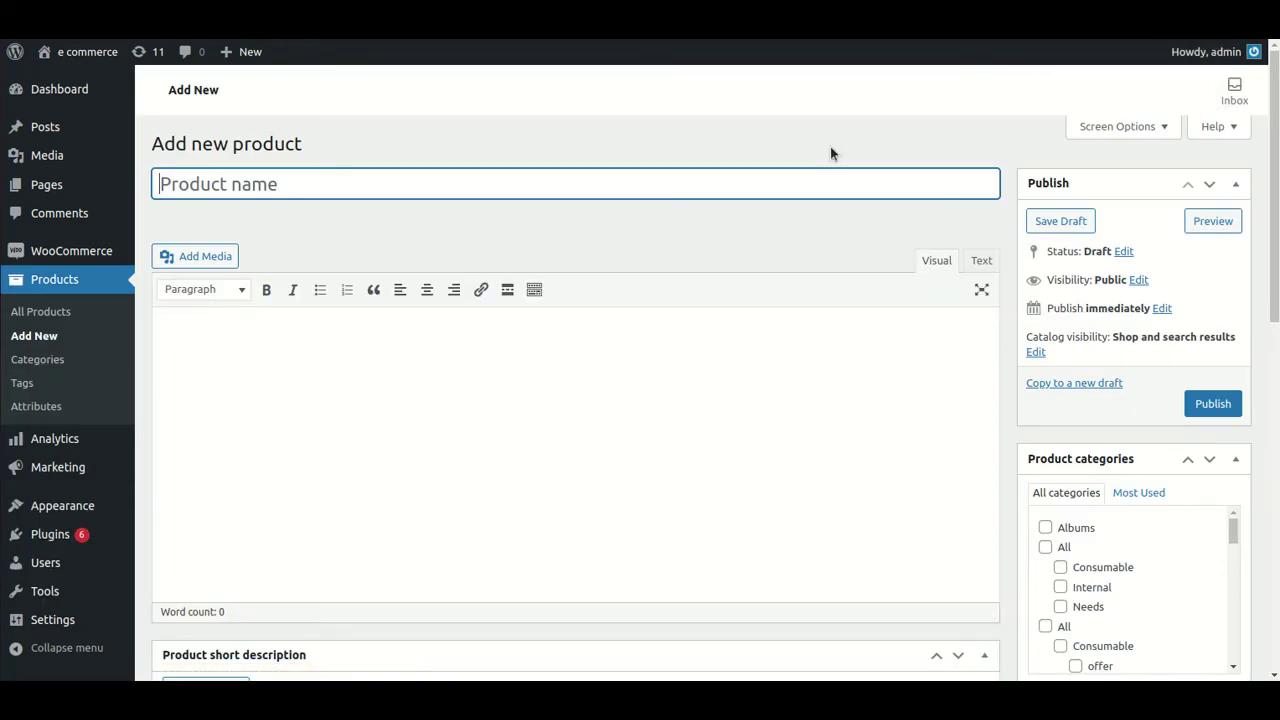
text(S2)
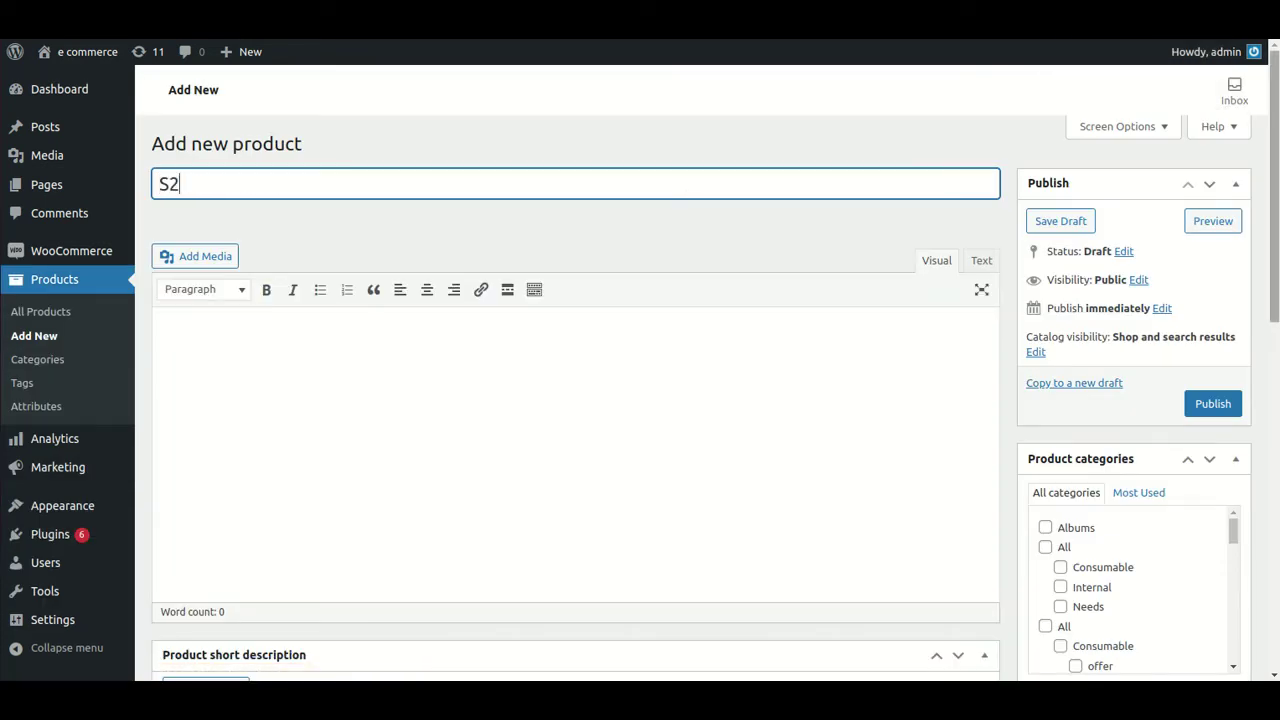
text(1 FE 5G)
Set the product type to Variable product in the product data
scroll(874, 443, down, 3)
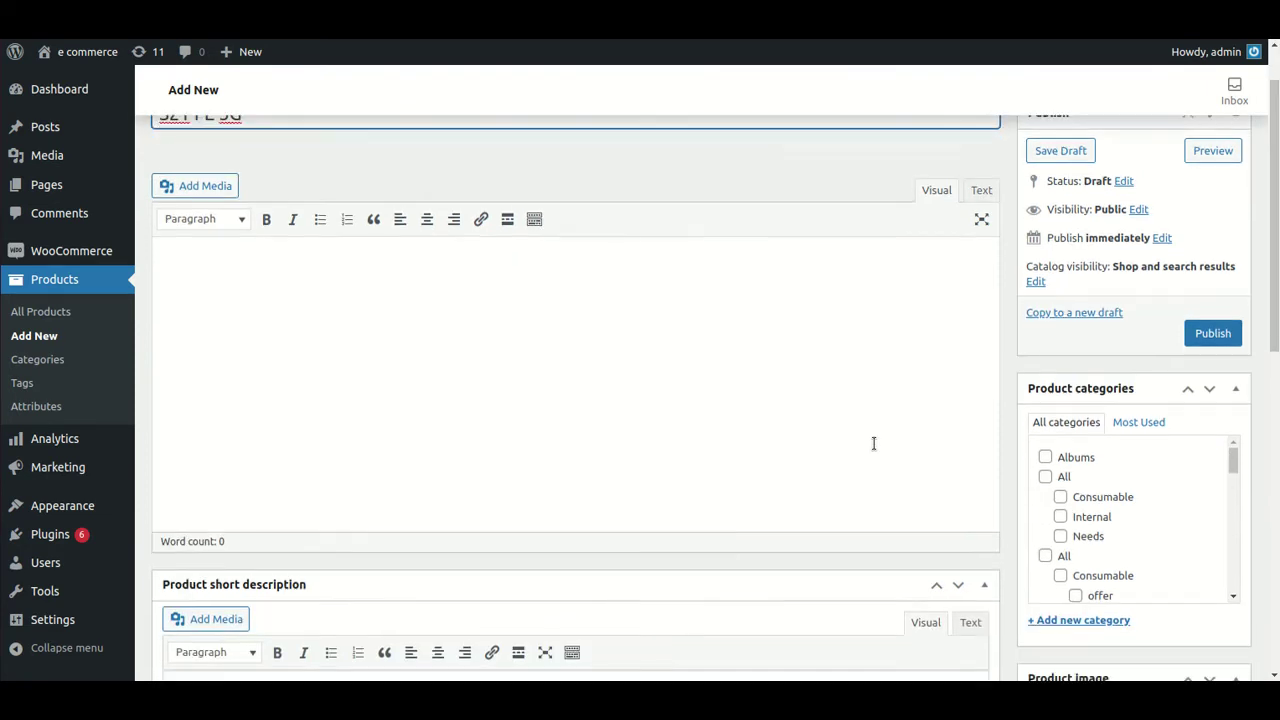
scroll(809, 527, down, 6)
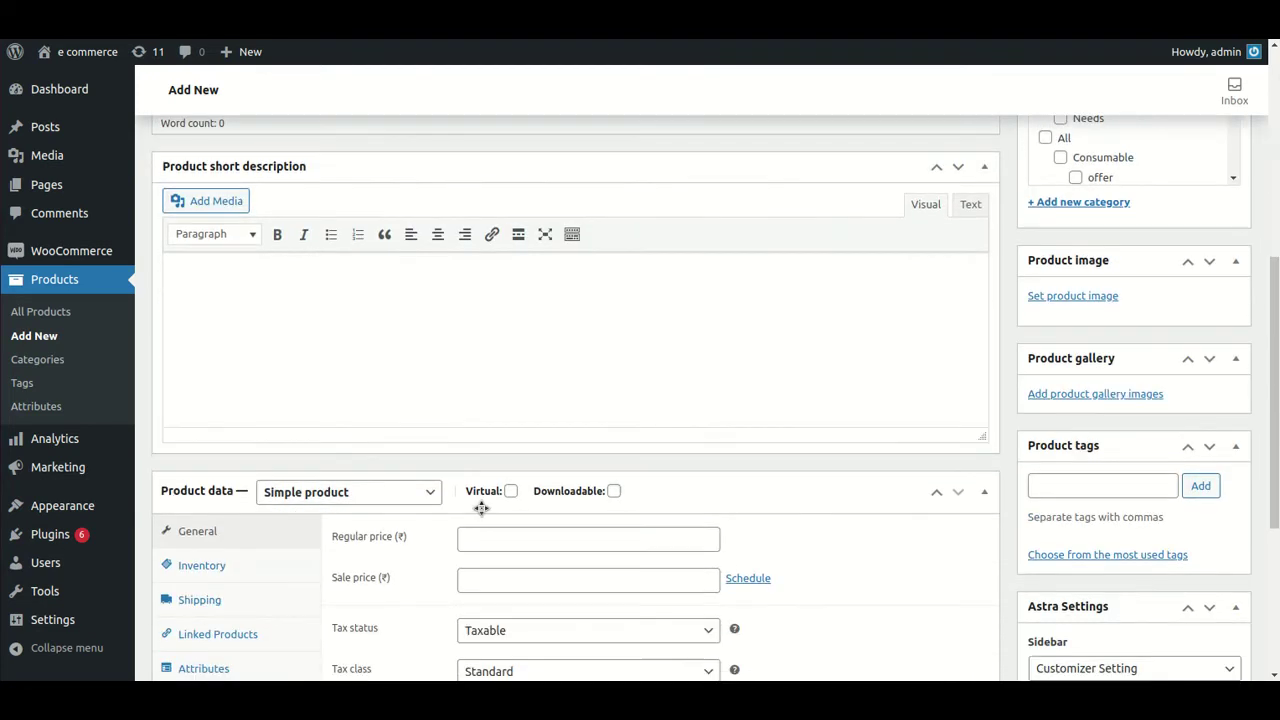
click(388, 492)
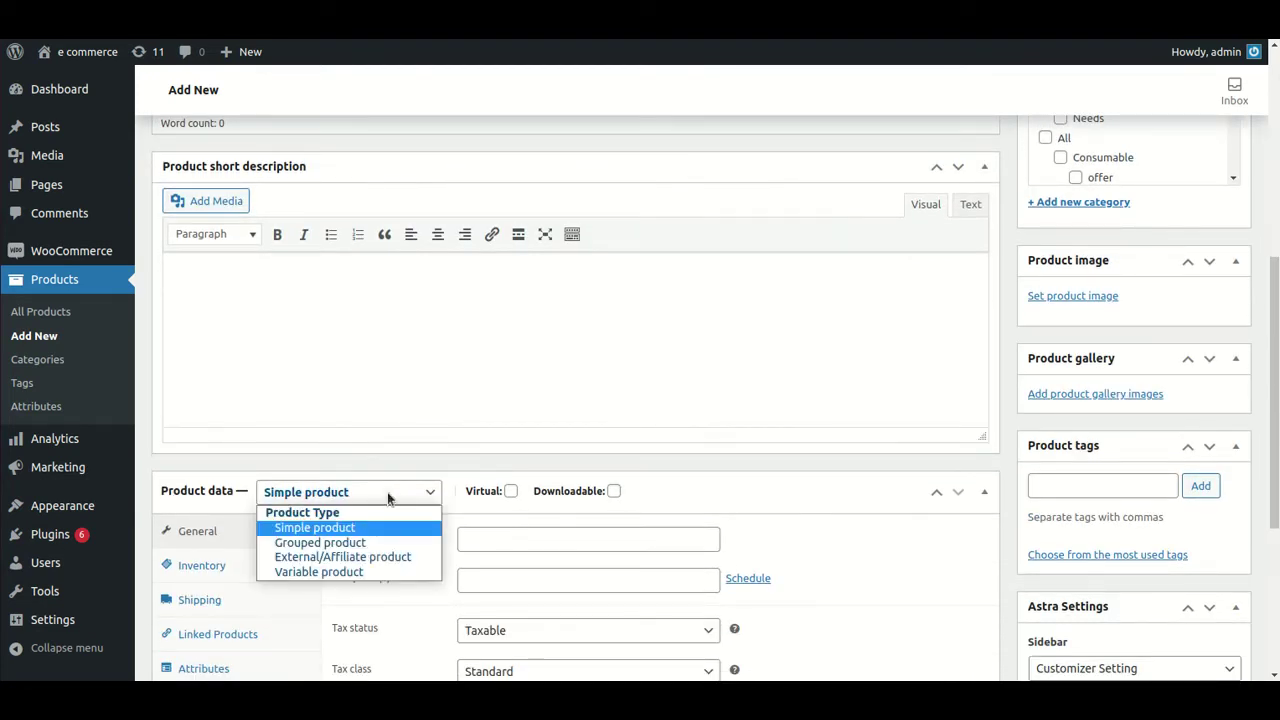
click(330, 569)
Add the Brand attribute with all its values, bmw and helo, enable it for variations, and save the attributes
scroll(338, 594, down, 1)
scroll(229, 557, down, 1)
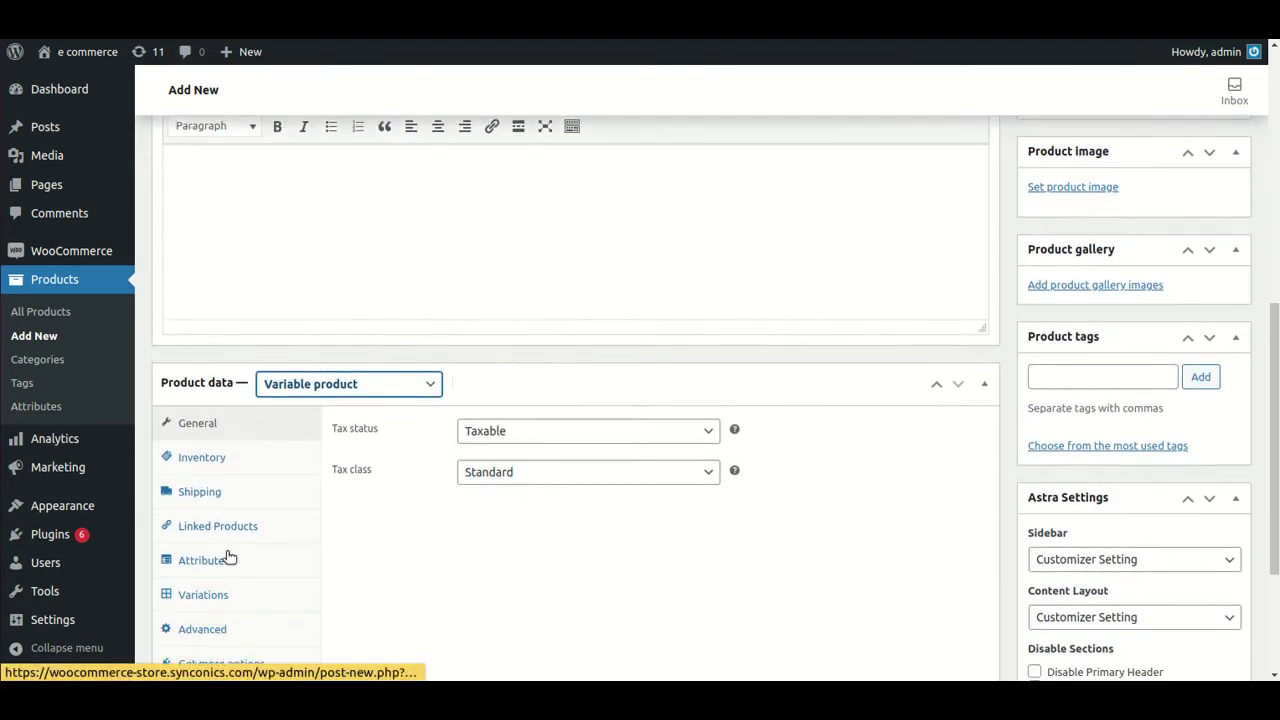
click(216, 547)
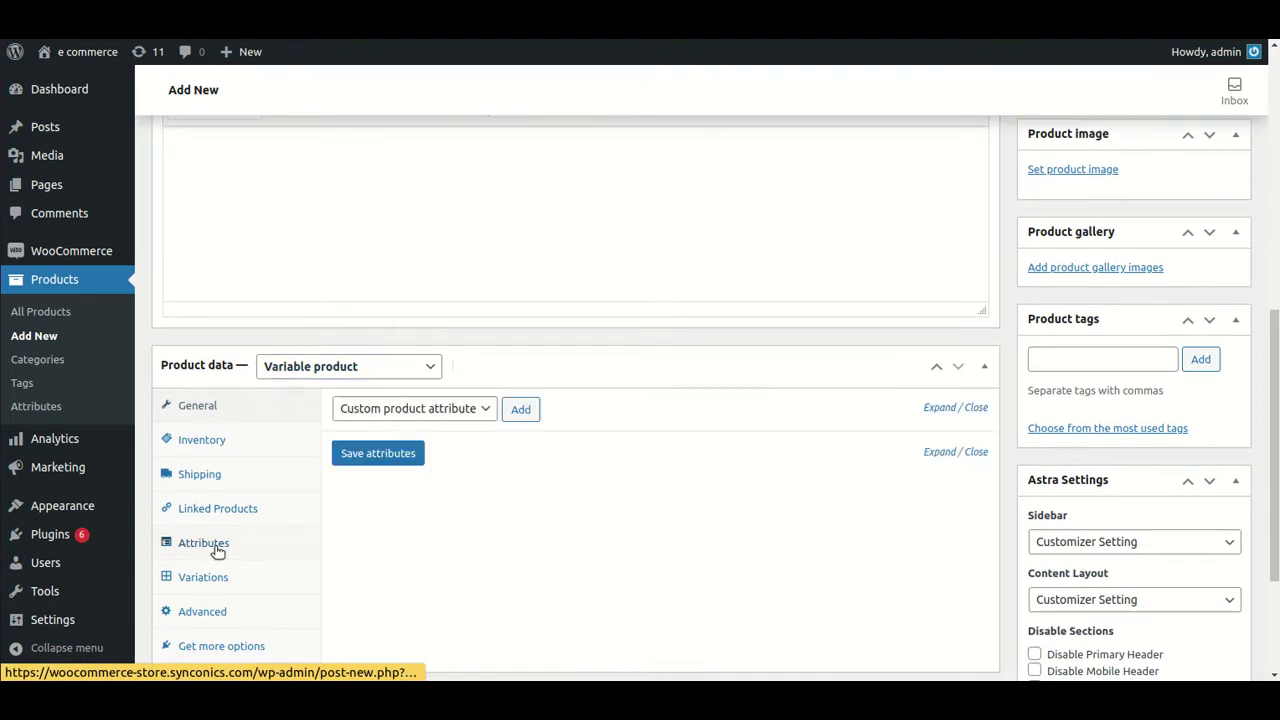
click(382, 410)
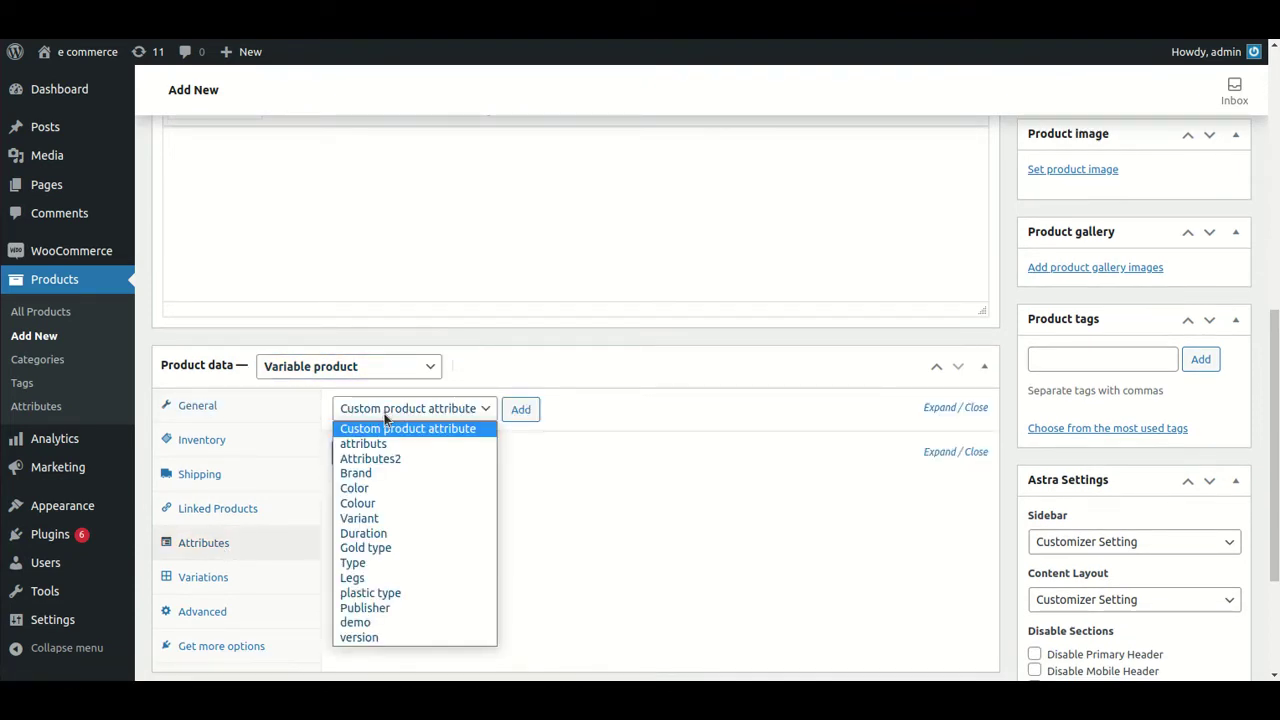
click(368, 472)
click(519, 411)
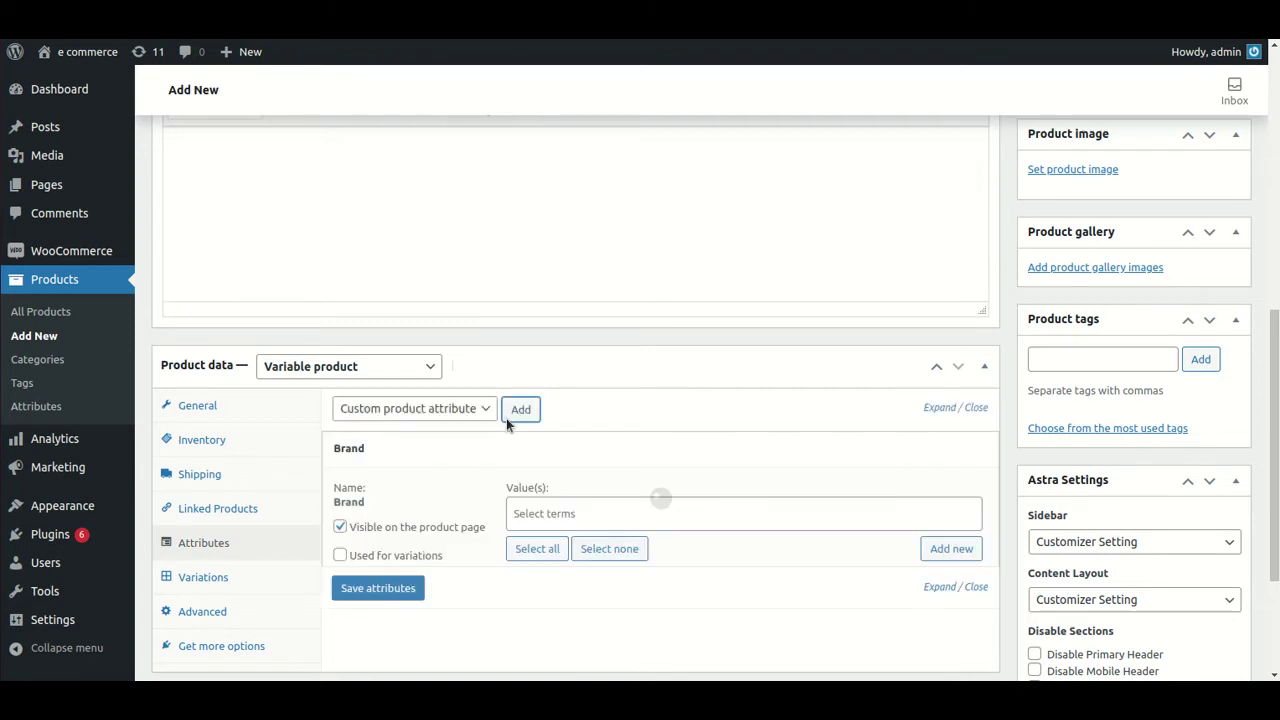
click(341, 556)
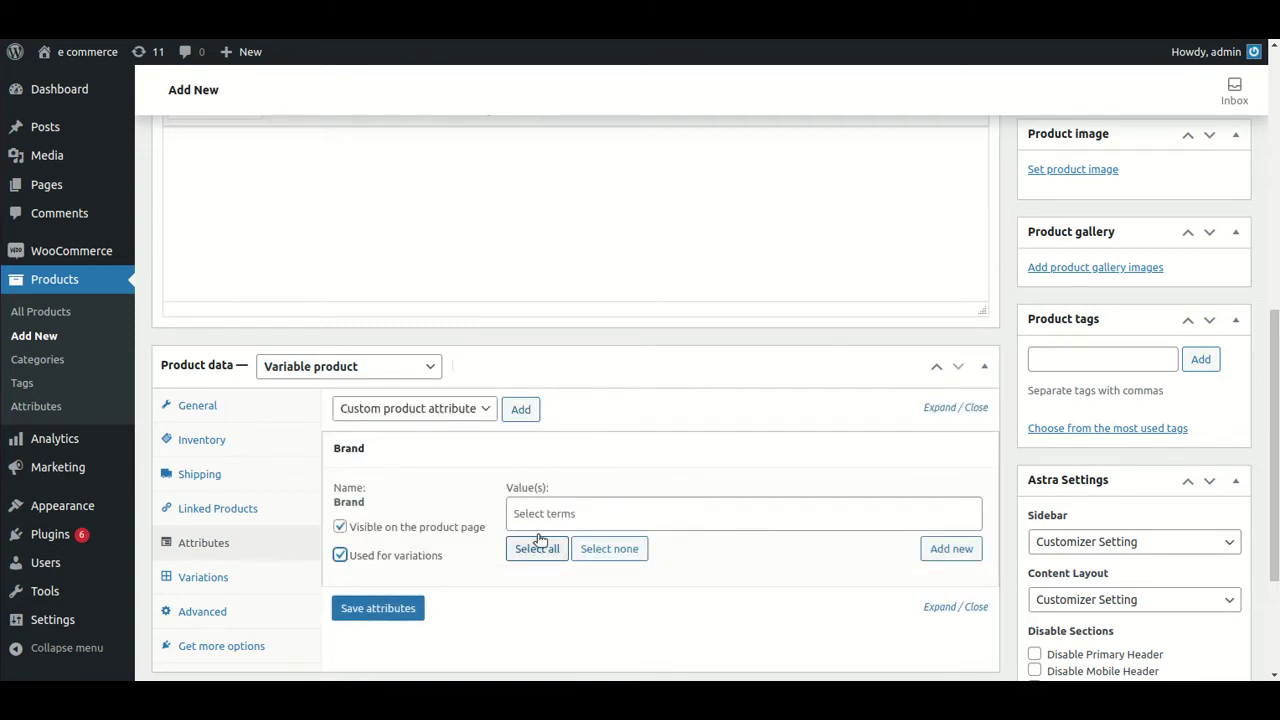
click(536, 549)
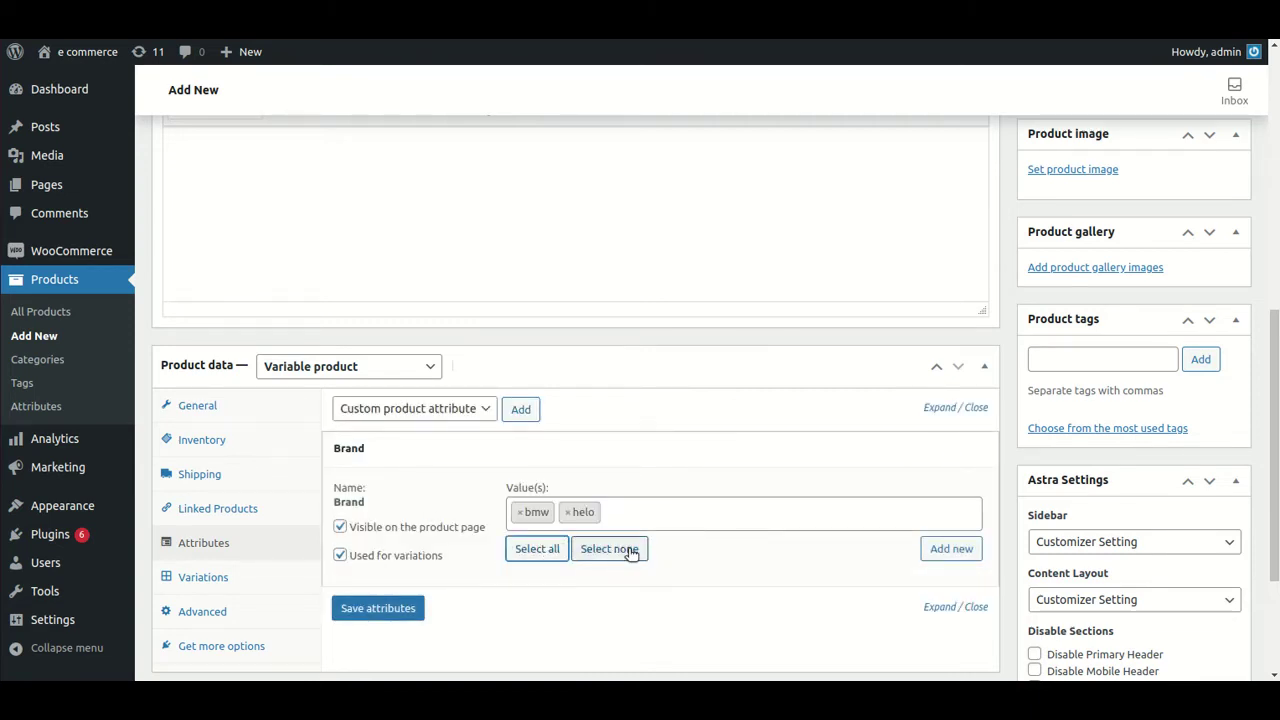
click(380, 608)
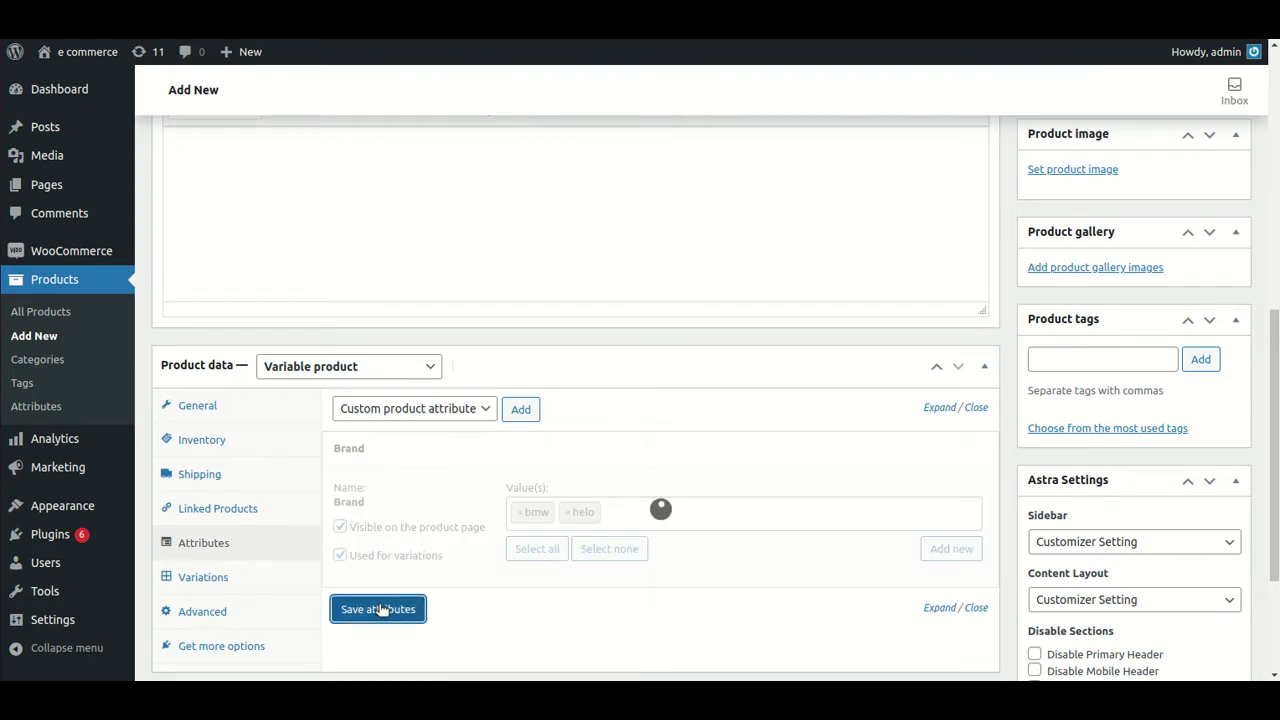
Create variations from all attributes for the S21 FE 5G product, covering the Brand values bmw and helo
click(212, 580)
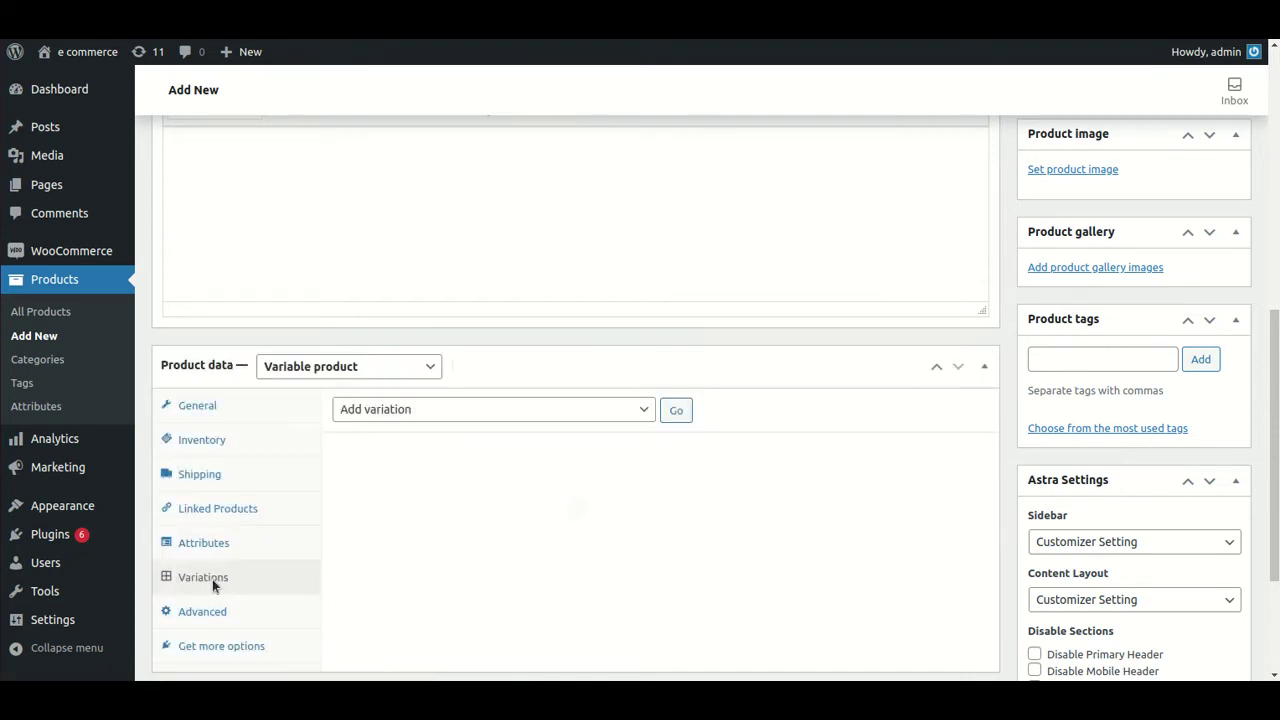
click(380, 410)
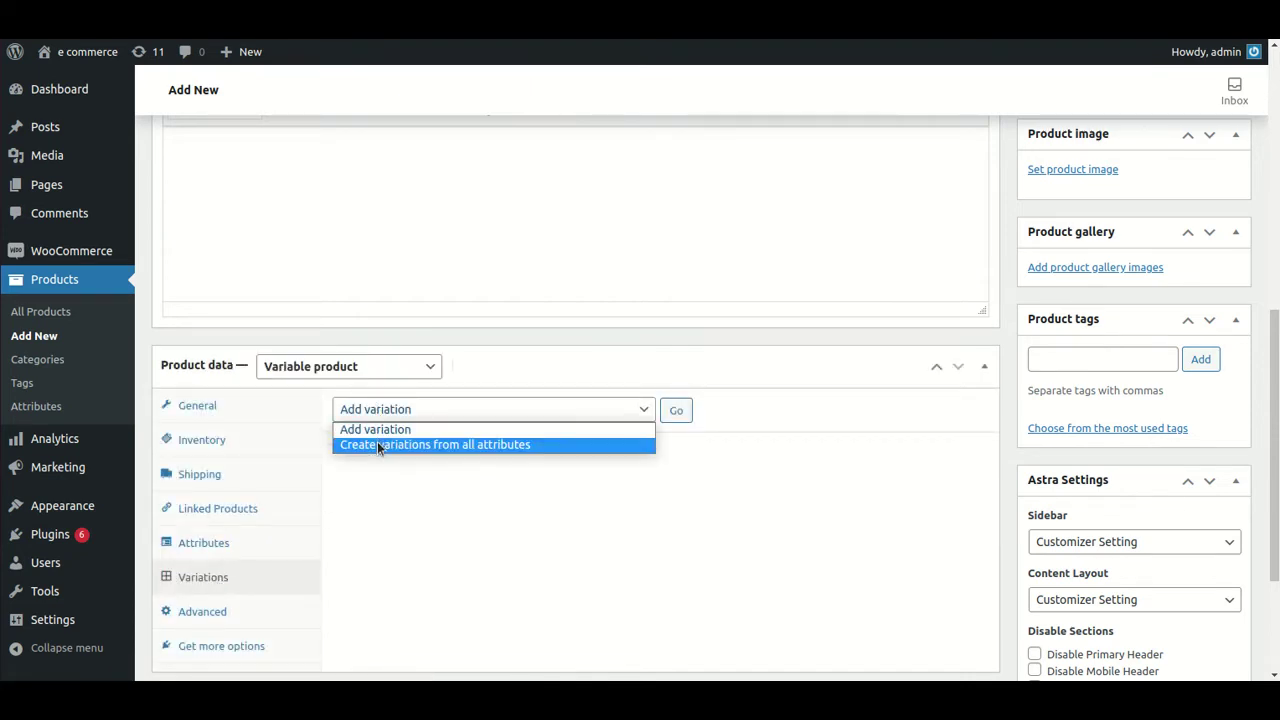
click(377, 444)
click(672, 411)
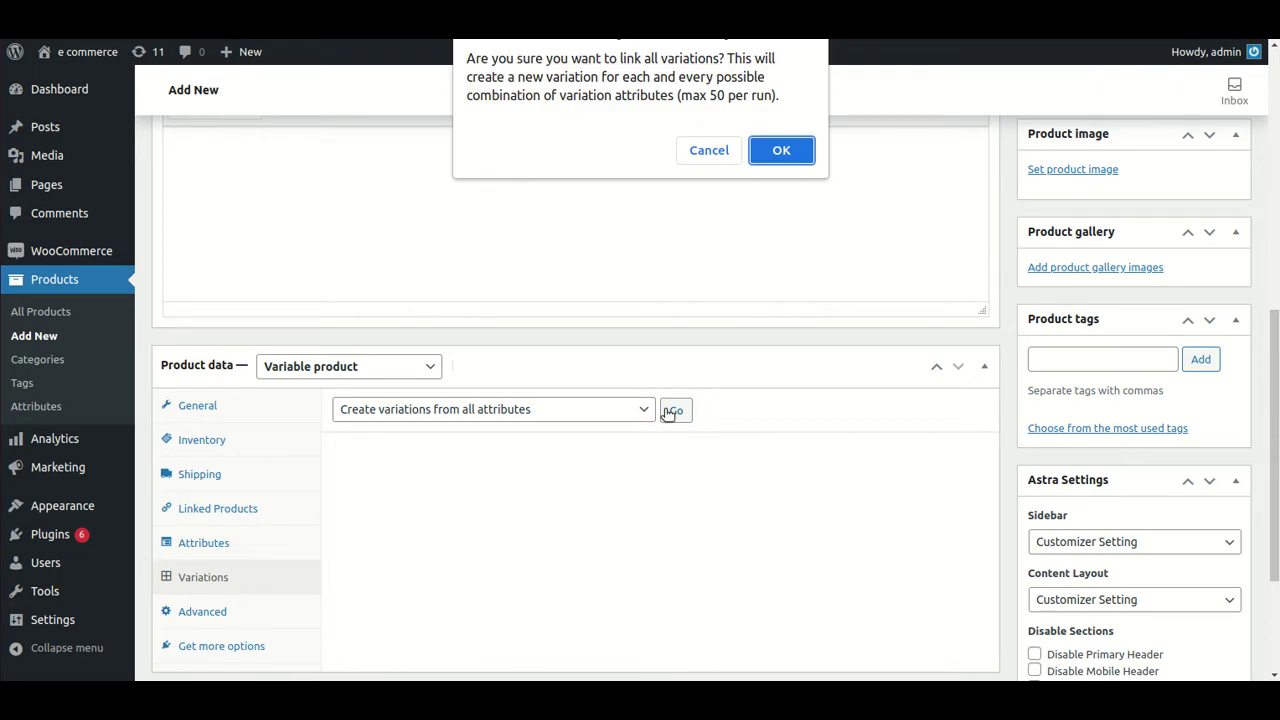
click(781, 151)
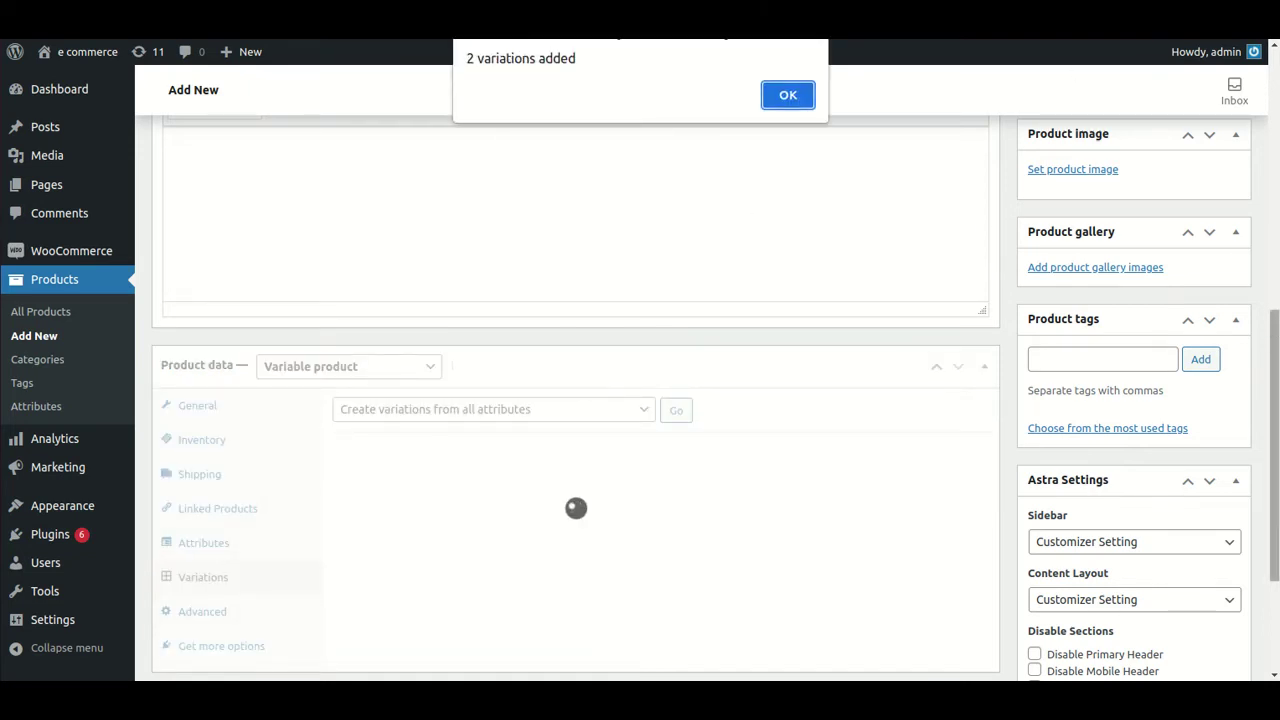
key(Return)
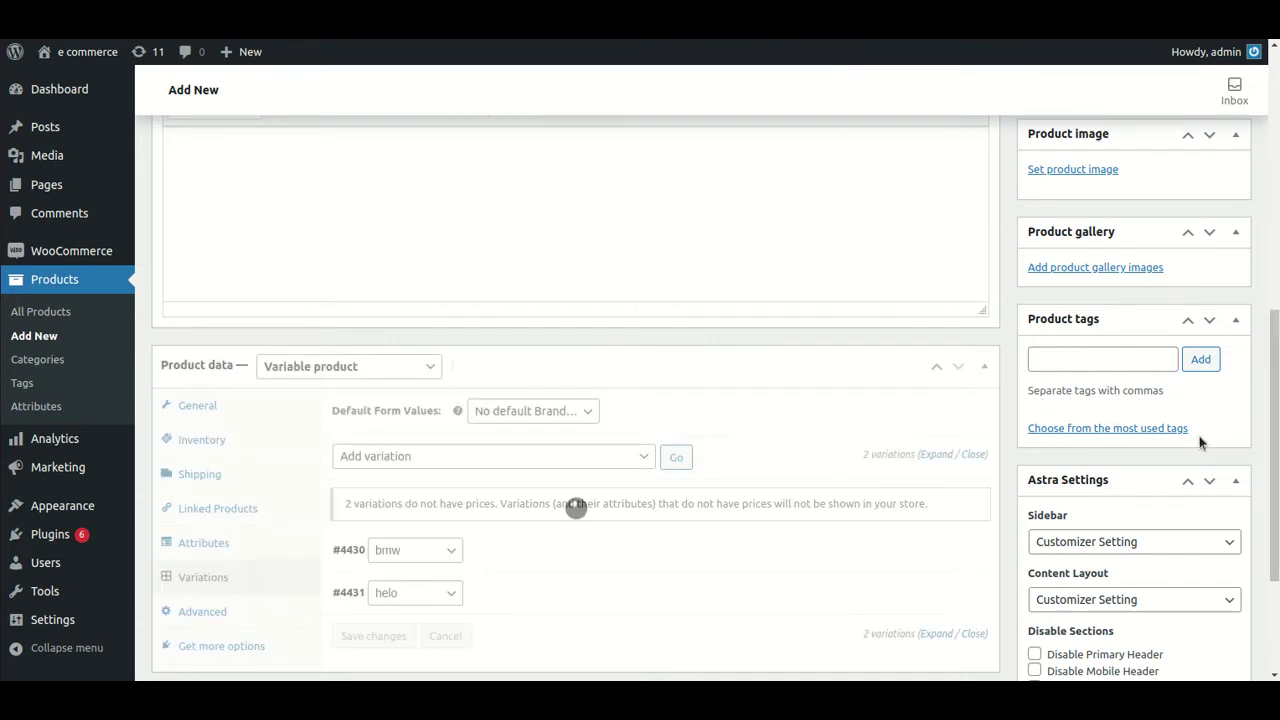
scroll(1246, 417, up, 10)
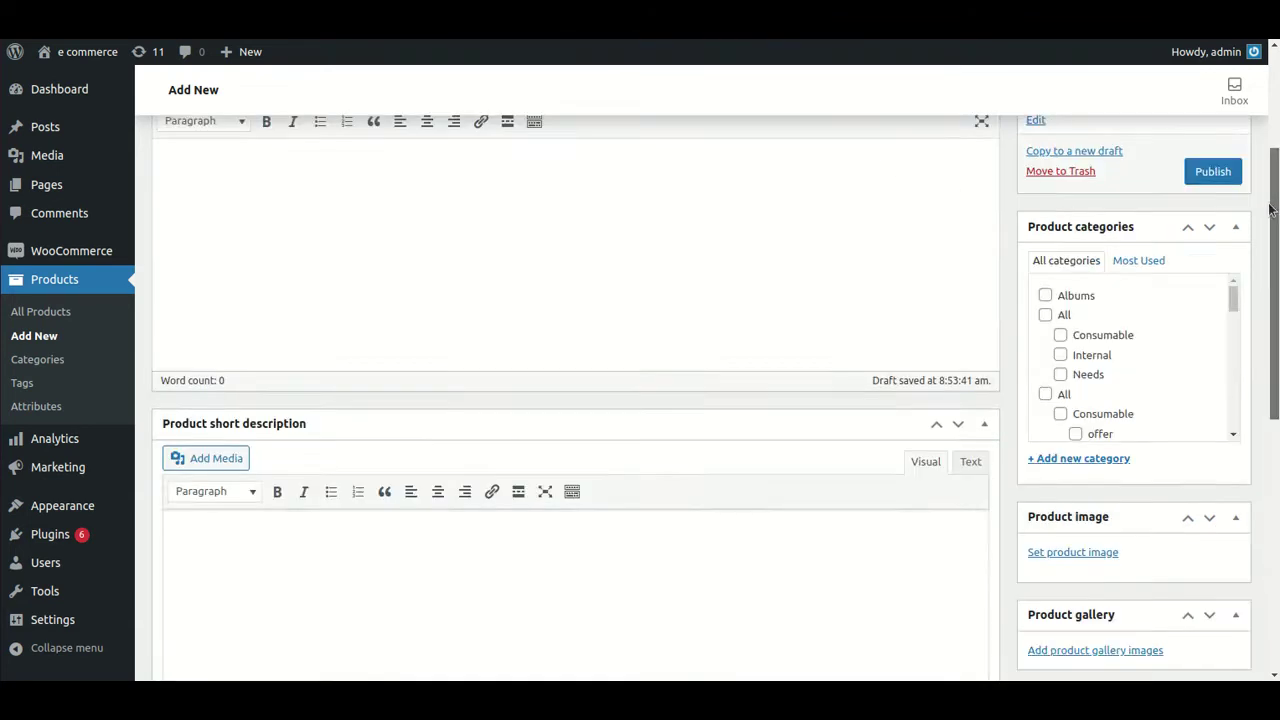
scroll(1276, 408, down, 6)
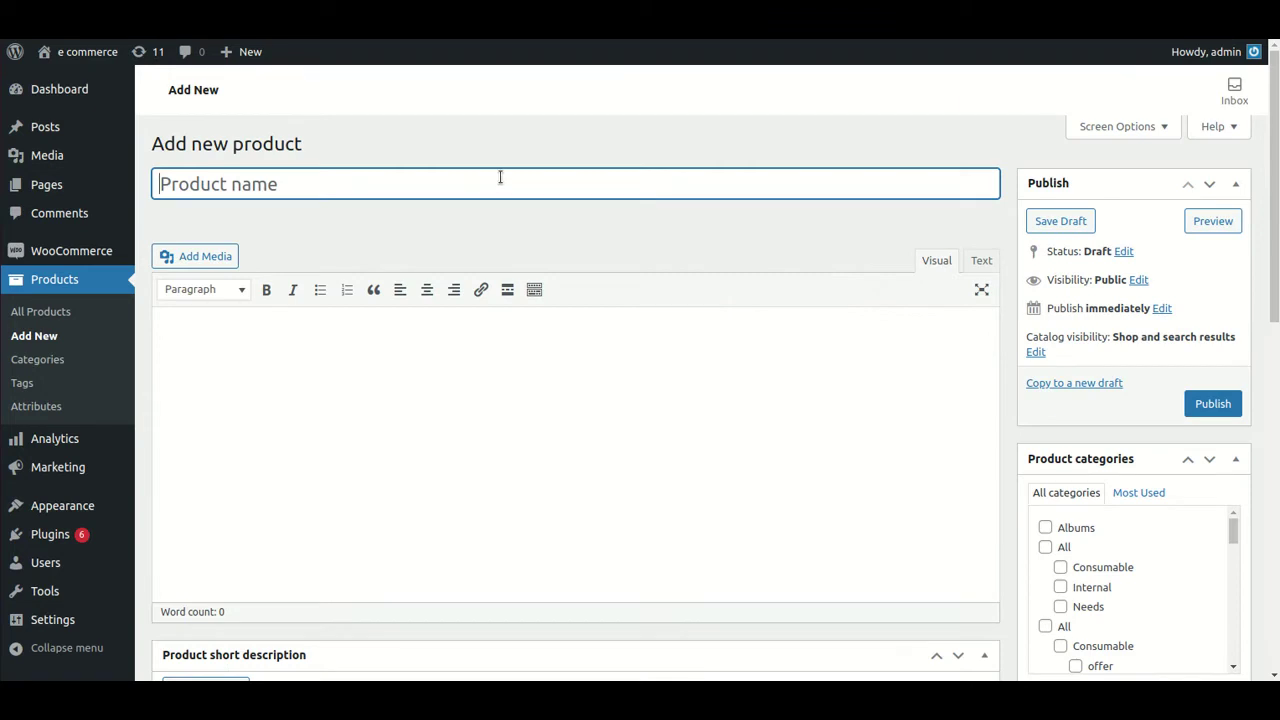
Name the new product "i Phone 13" and enter "i phone 13 smartphone" as its main description
text(i Ph)
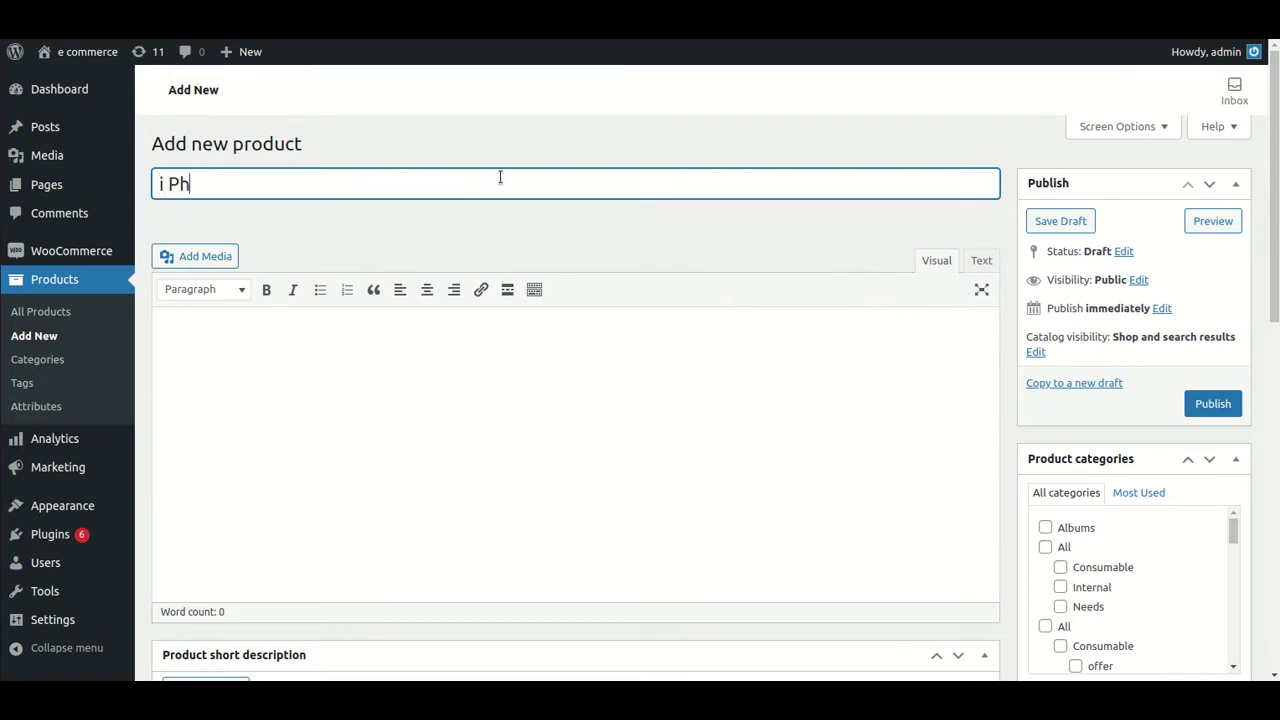
text(one)
scroll(500, 180, down, 5)
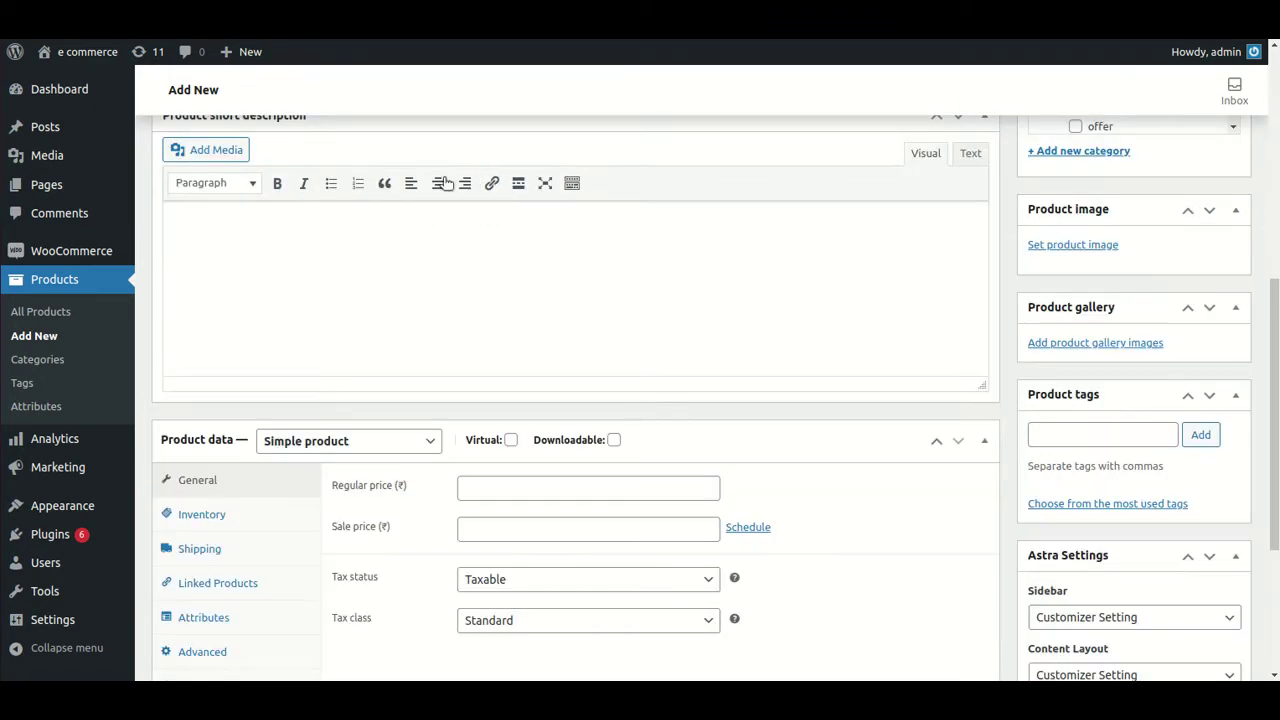
scroll(637, 127, up, 5)
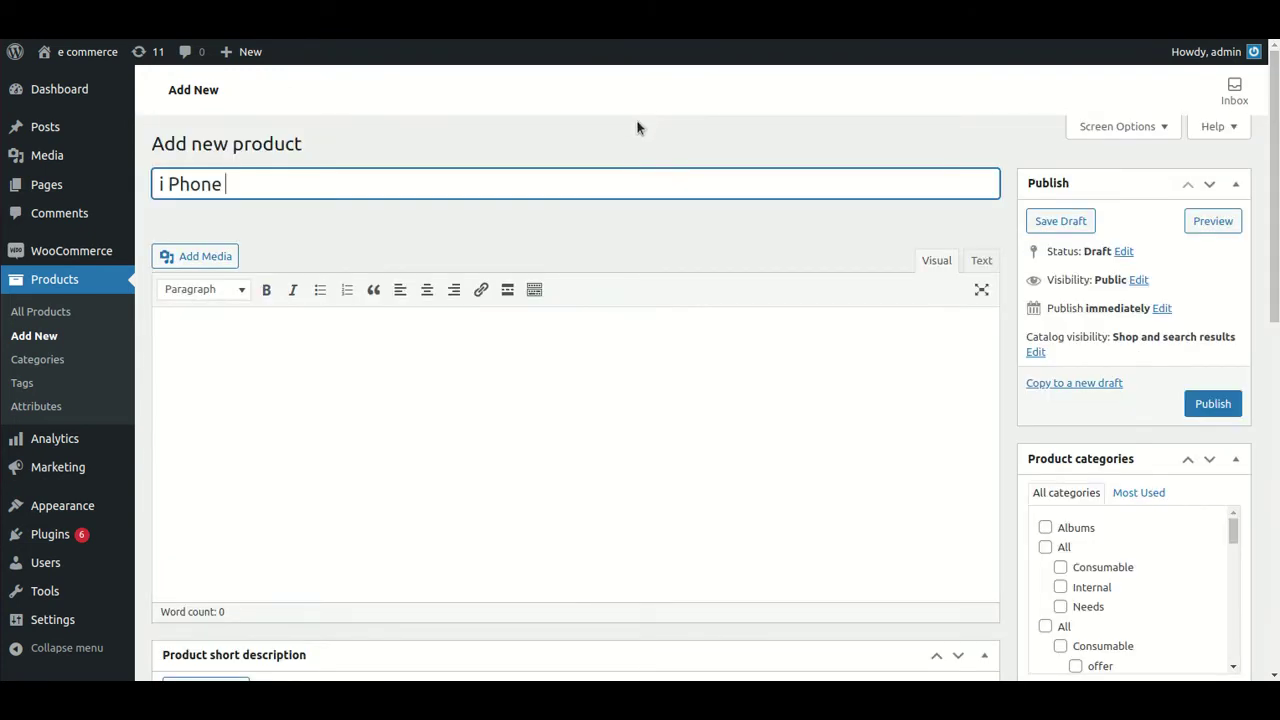
text(13)
key(Tab)
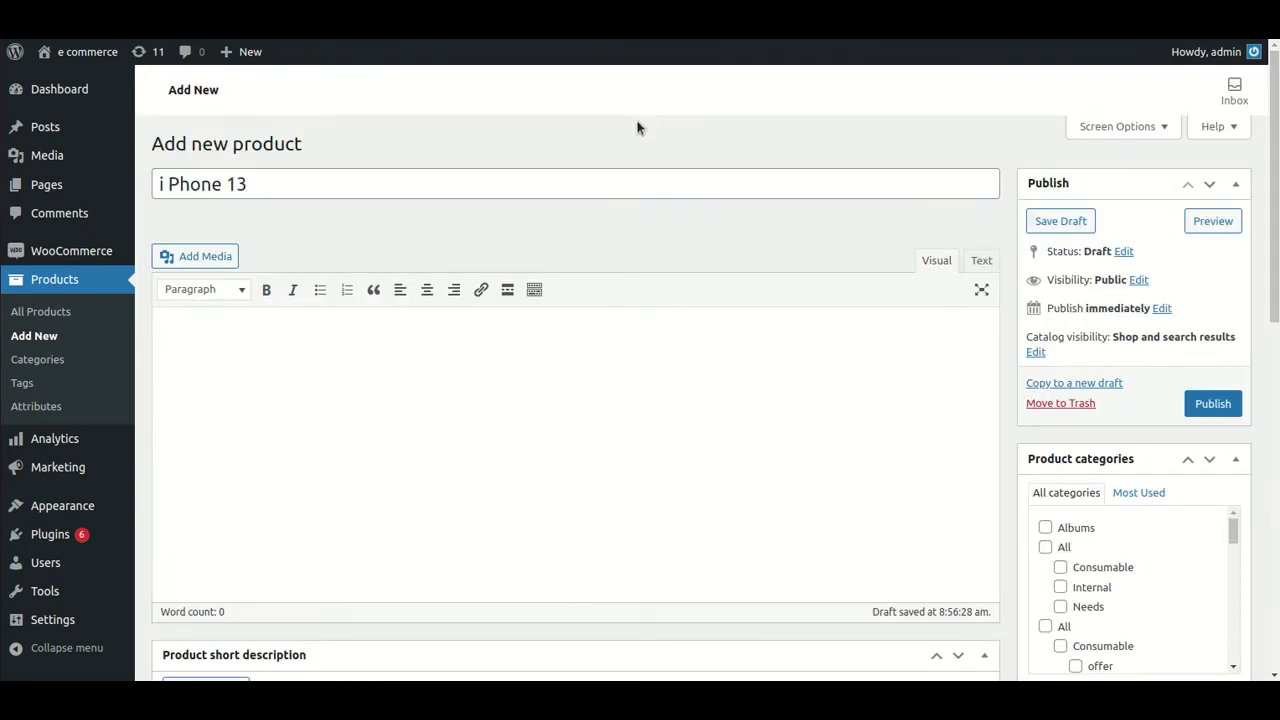
text(i phone 1)
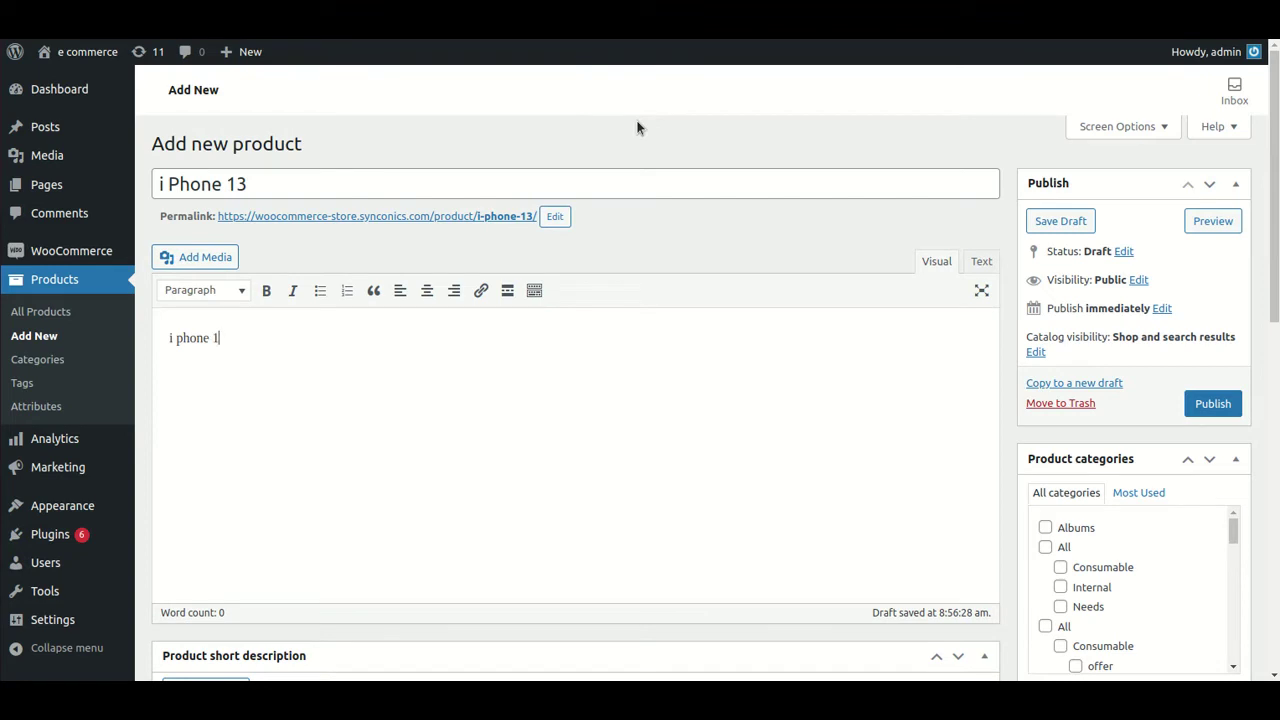
text(3 smartphone)
Enter "Test short description" as the product's short description
scroll(1275, 378, down, 5)
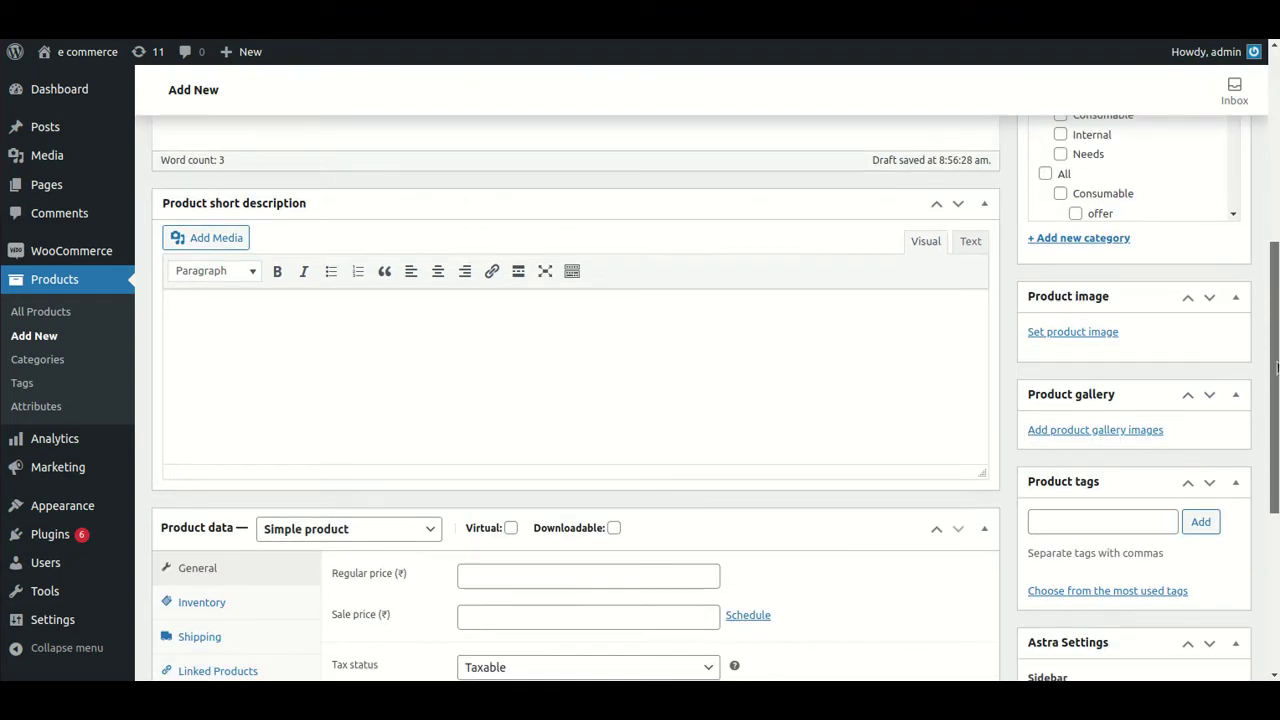
scroll(1275, 378, up, 5)
scroll(1275, 378, down, 5)
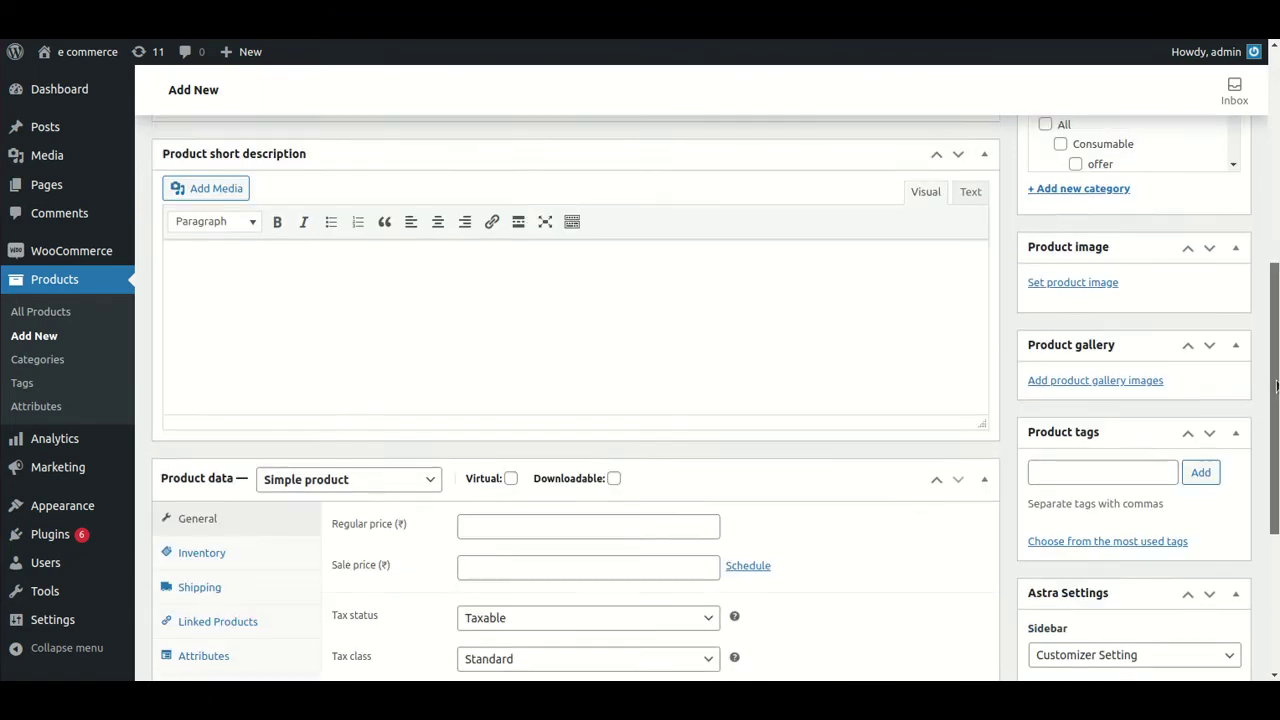
click(654, 320)
text(Te)
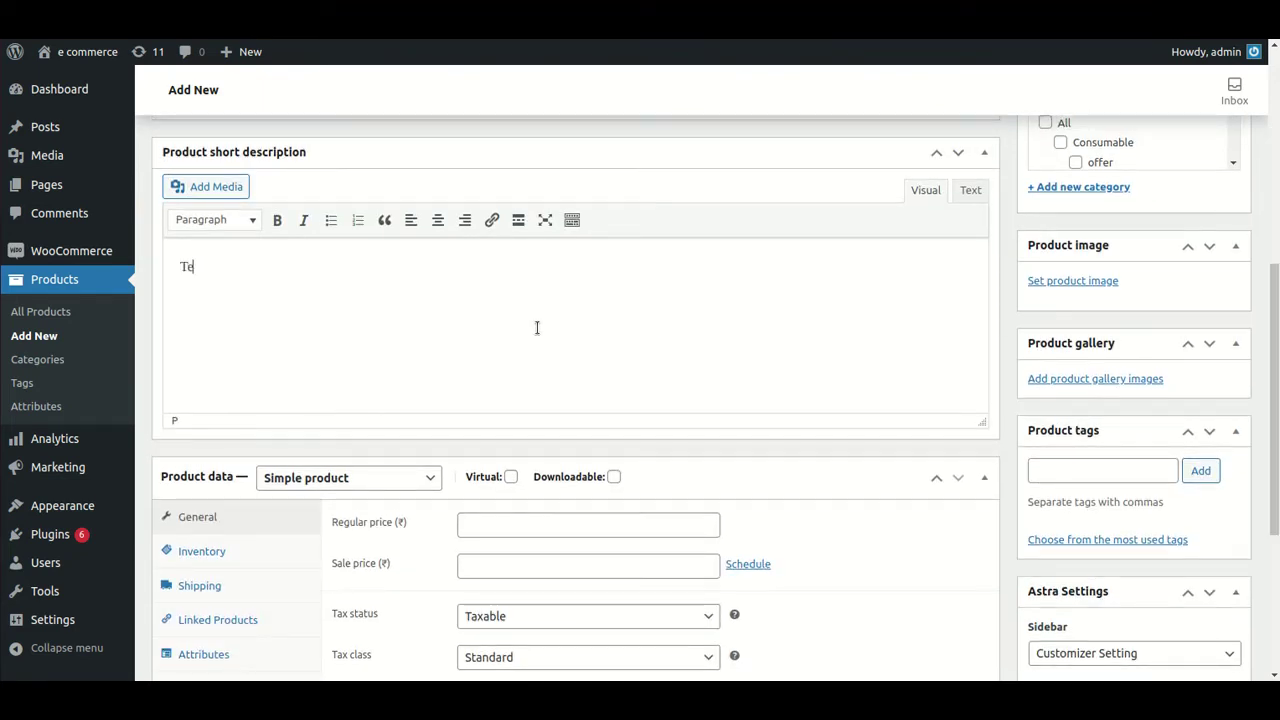
text(st short description)
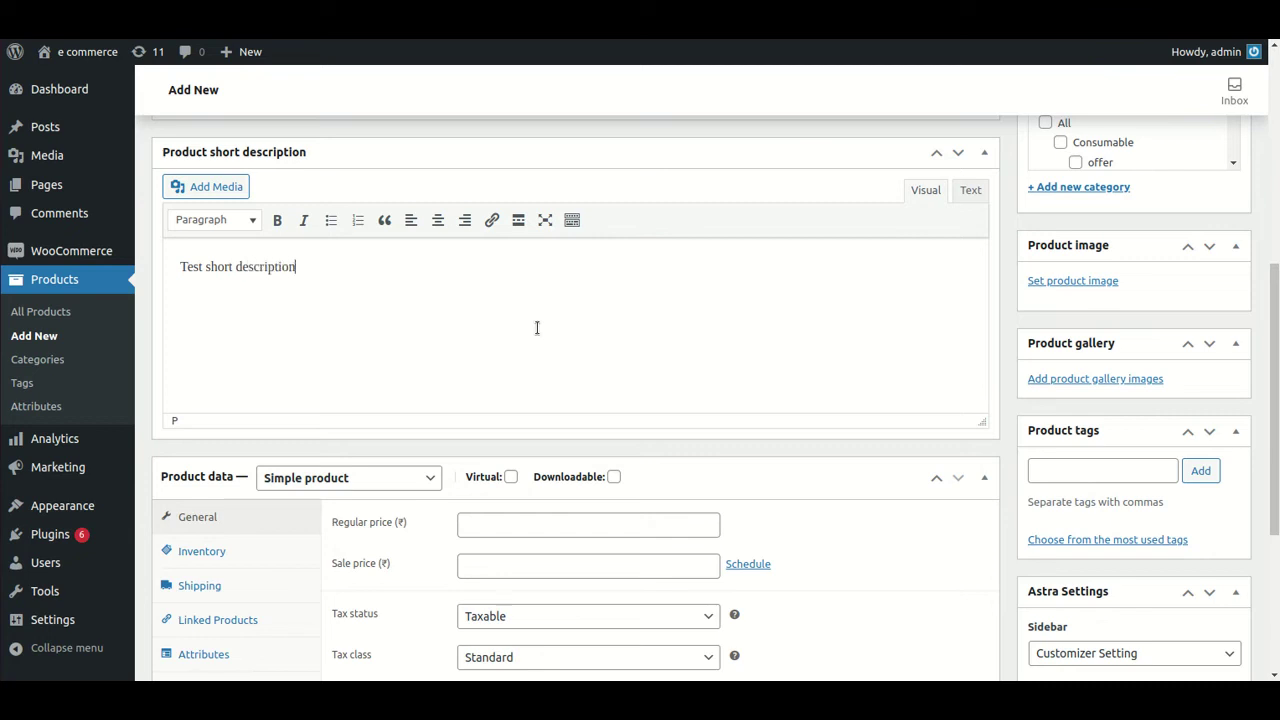
Set the i Phone 13 product type to Variable product in the product data
scroll(1275, 458, down, 3)
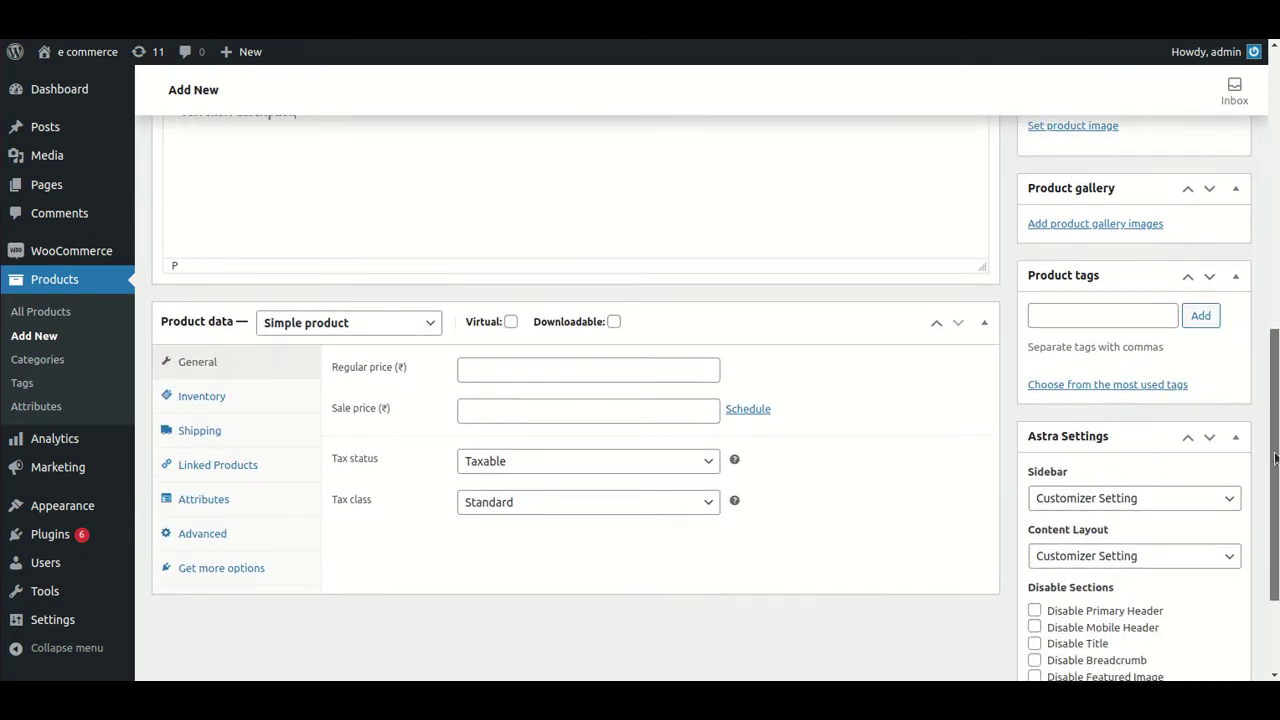
click(578, 336)
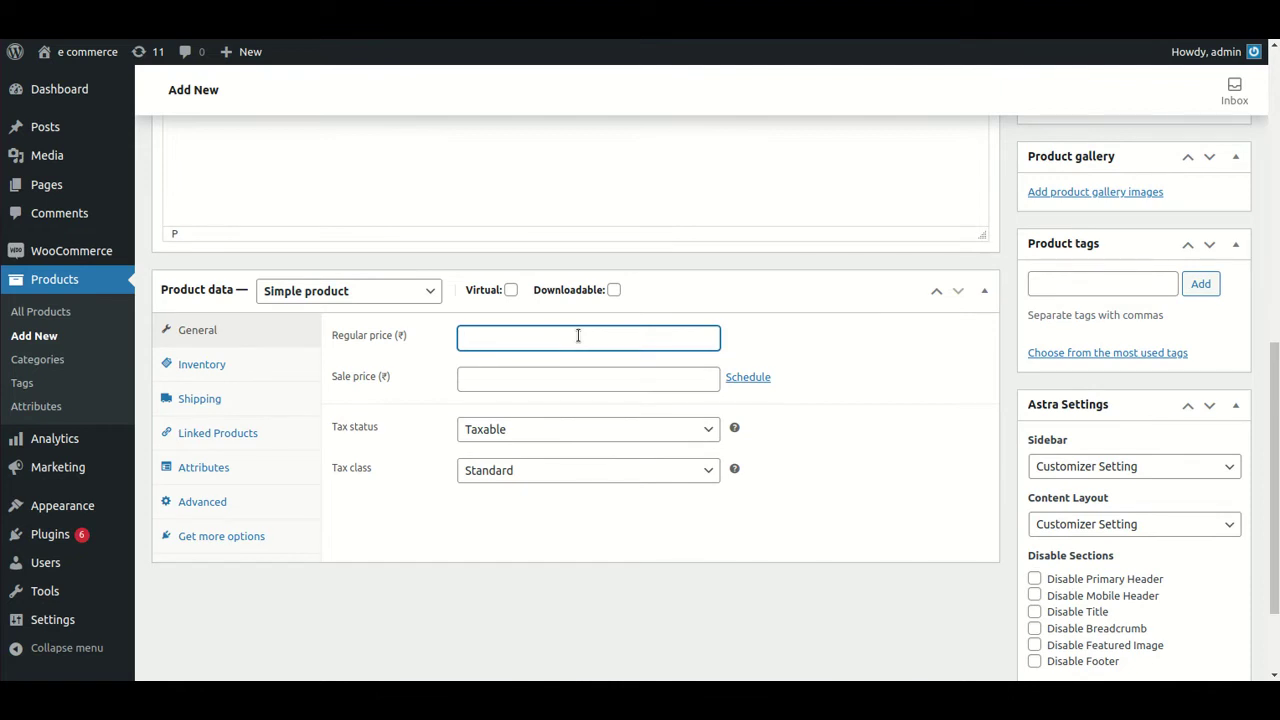
click(350, 290)
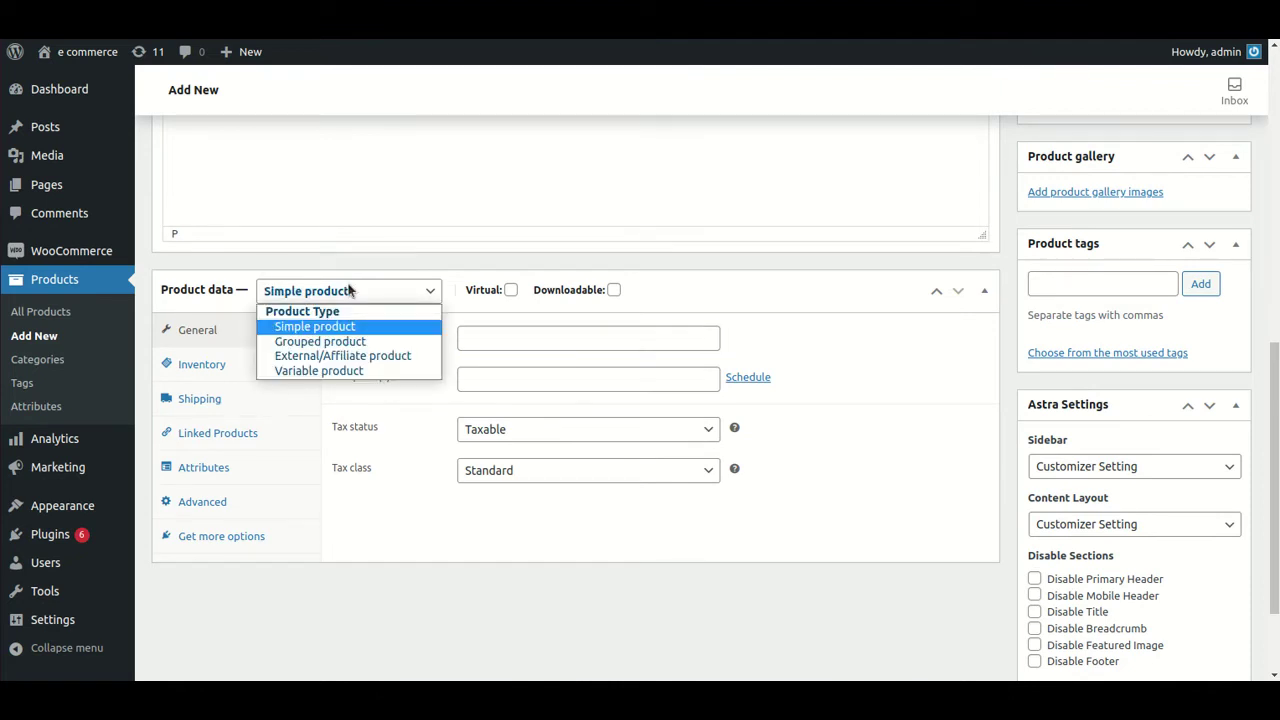
click(345, 370)
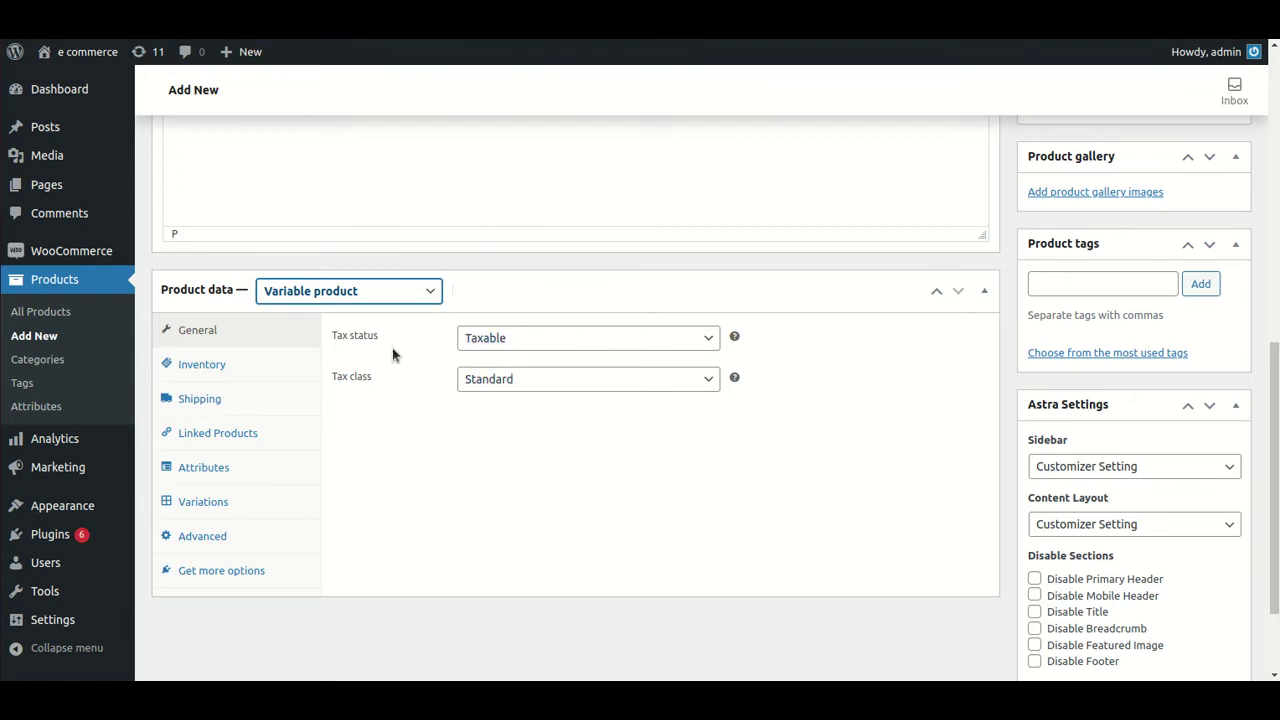
Add the Colour attribute with all its values, Black and White, enable it for variations, and save the attributes
click(254, 467)
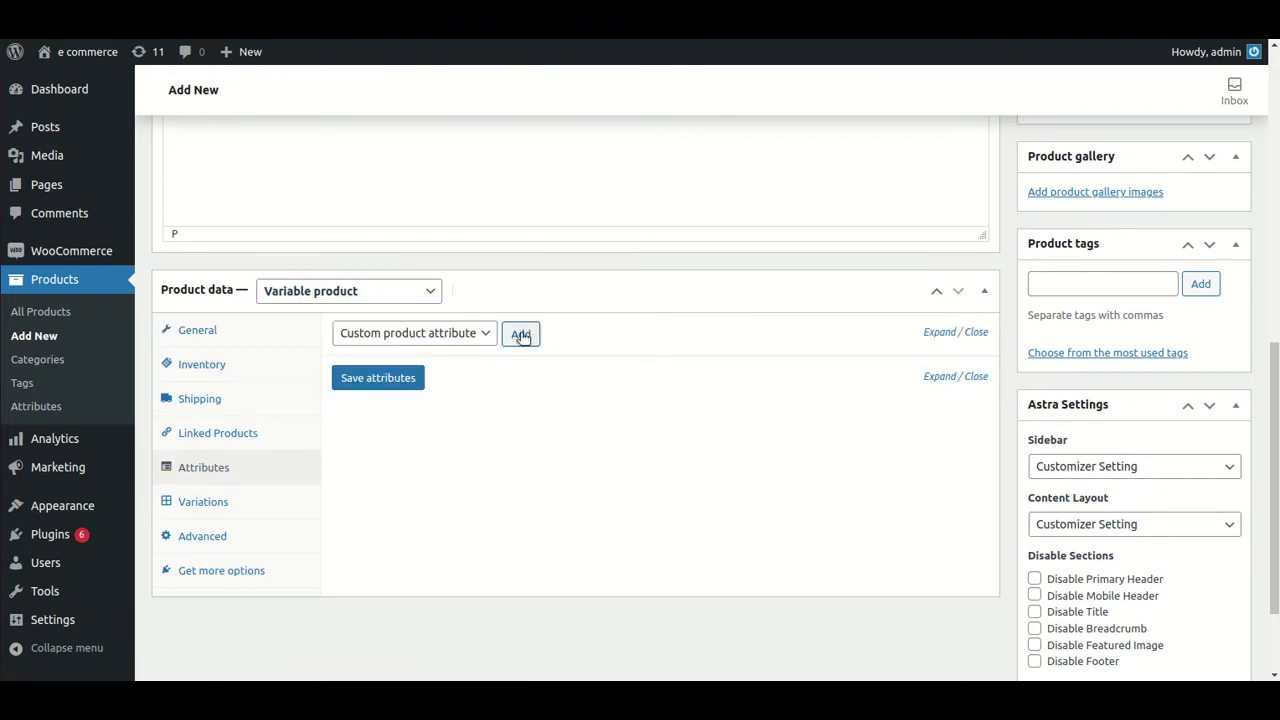
click(468, 333)
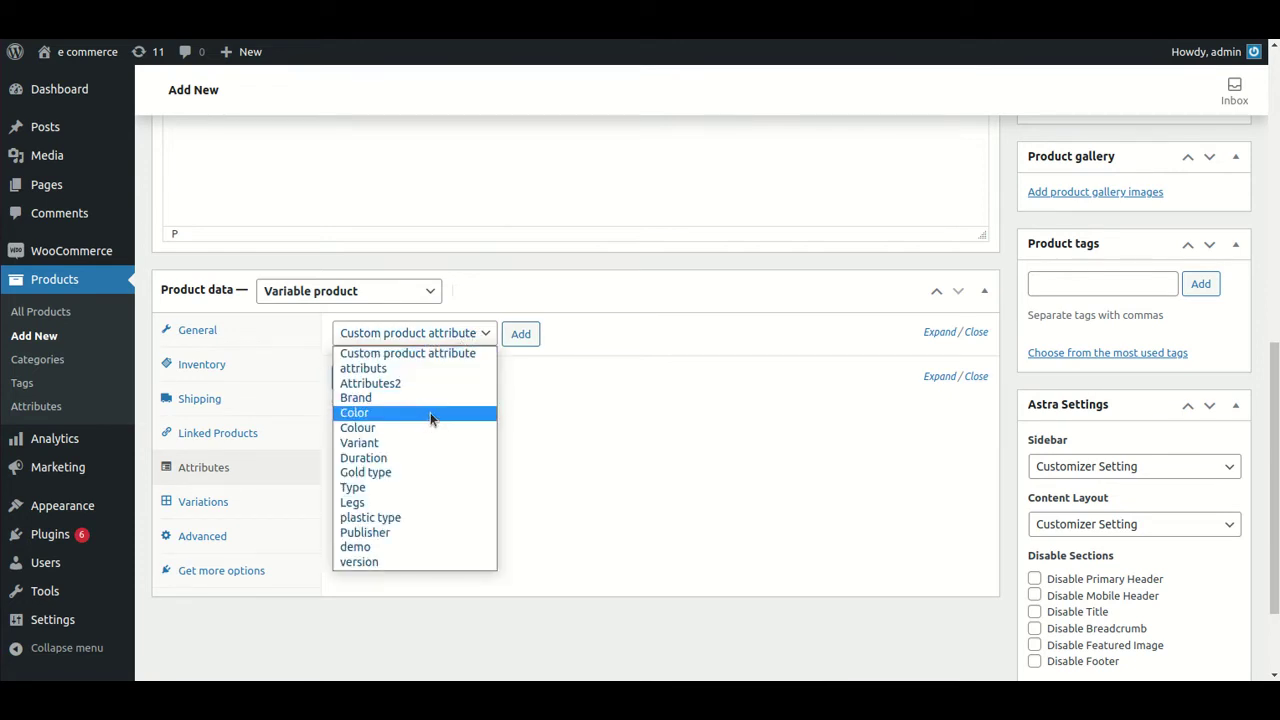
click(430, 412)
click(470, 335)
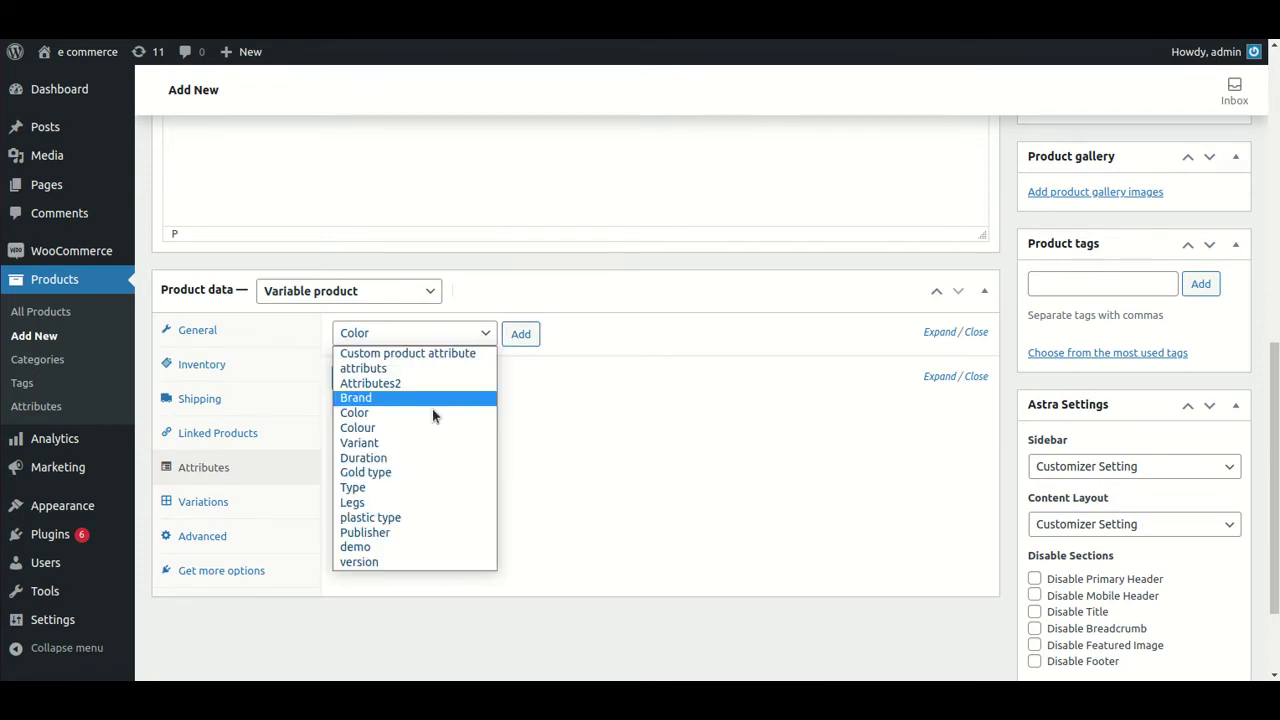
click(434, 428)
click(521, 334)
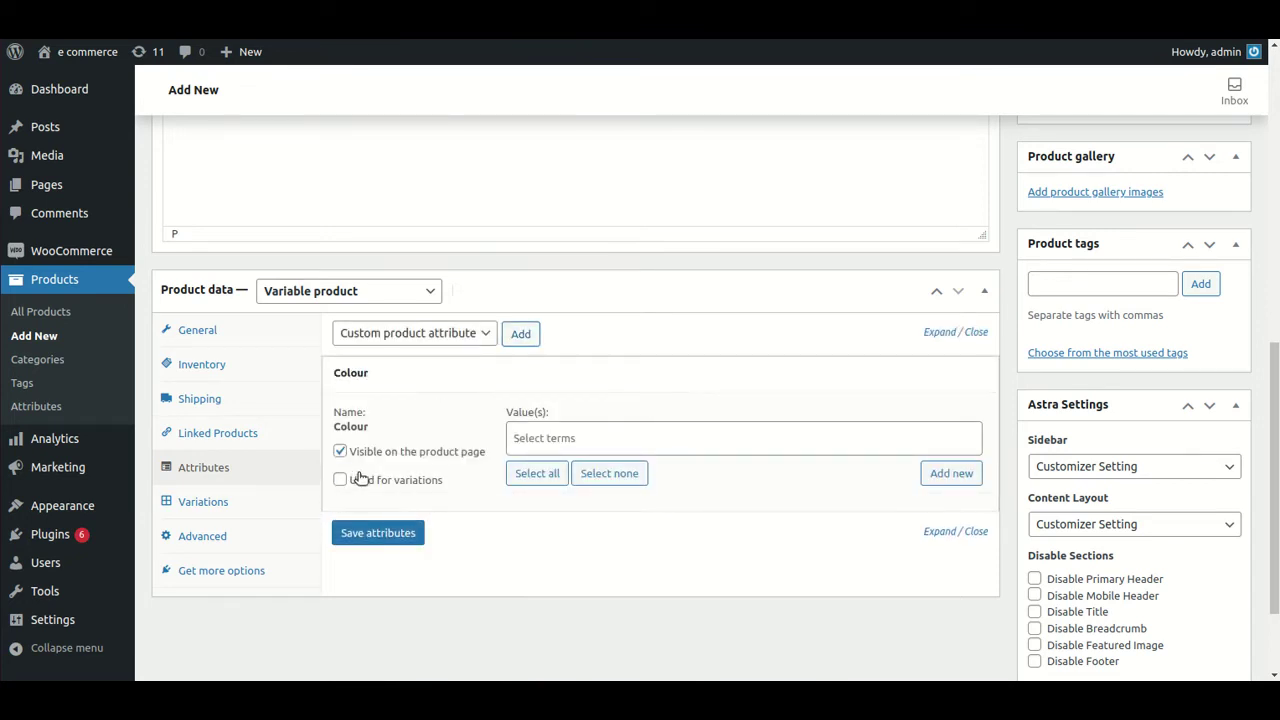
click(360, 478)
click(537, 473)
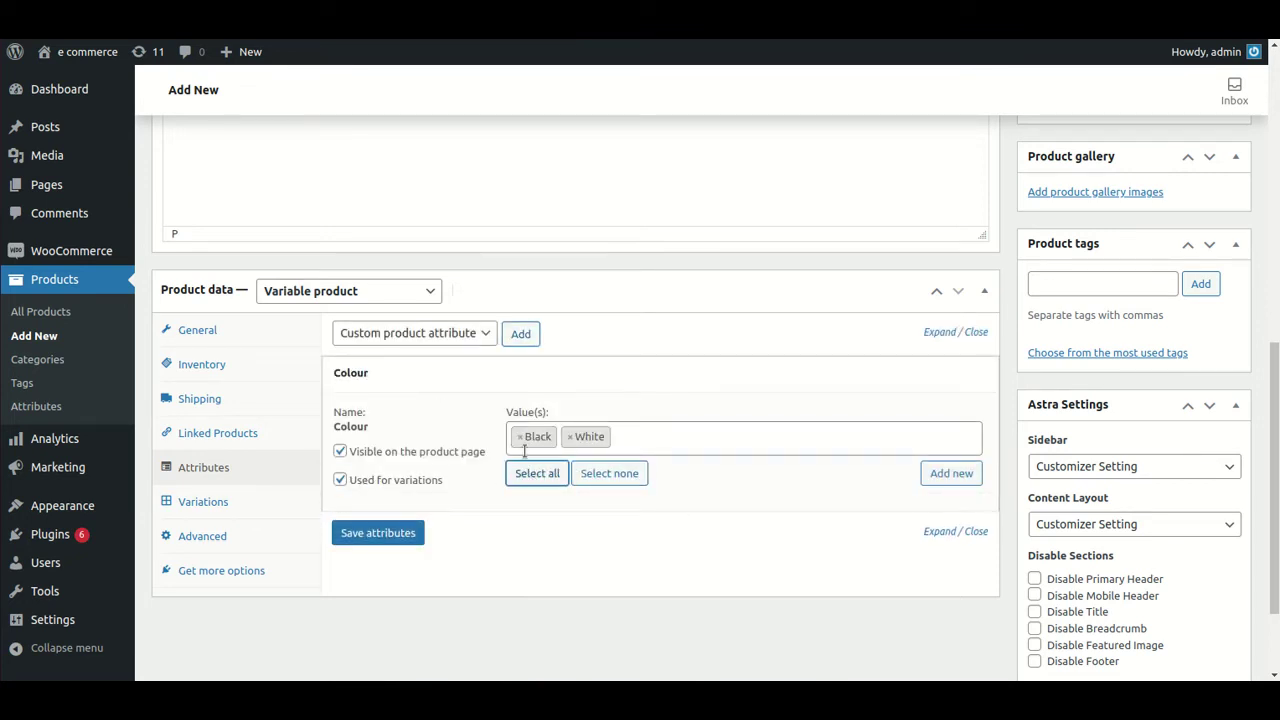
click(375, 533)
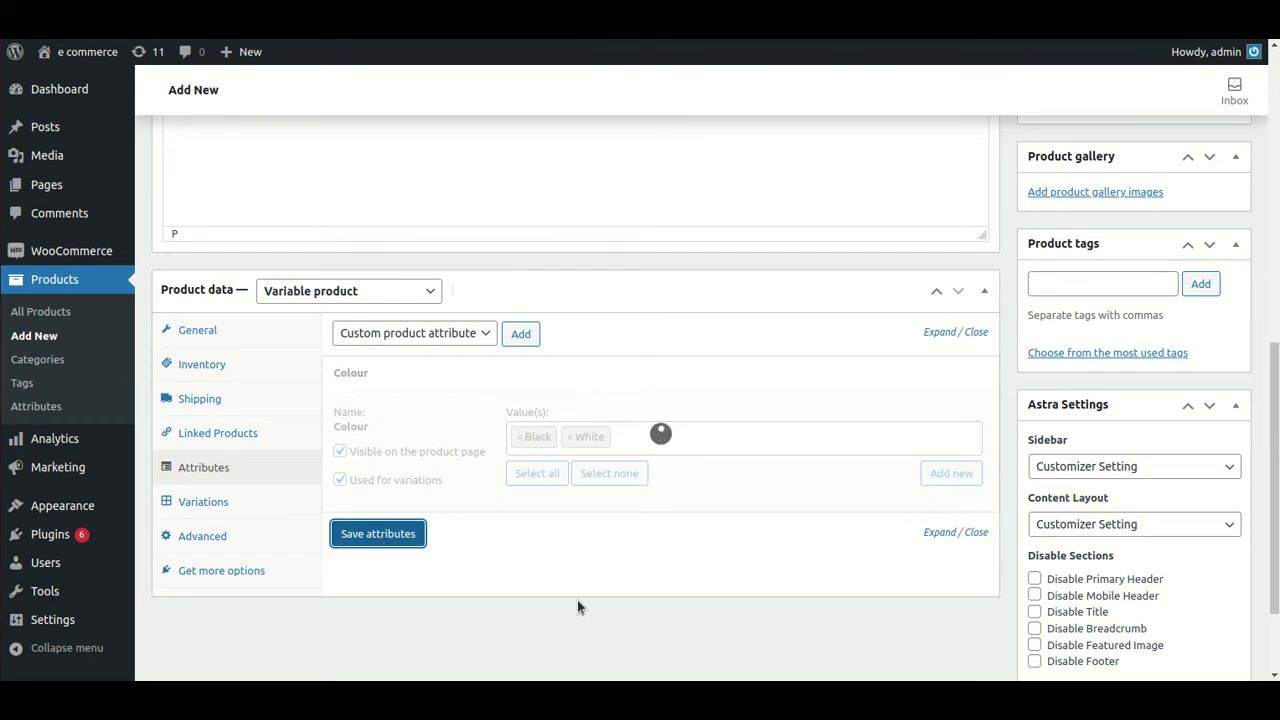
Create variations from all attributes for the i Phone 13, one for each Colour value, Black and White
click(224, 503)
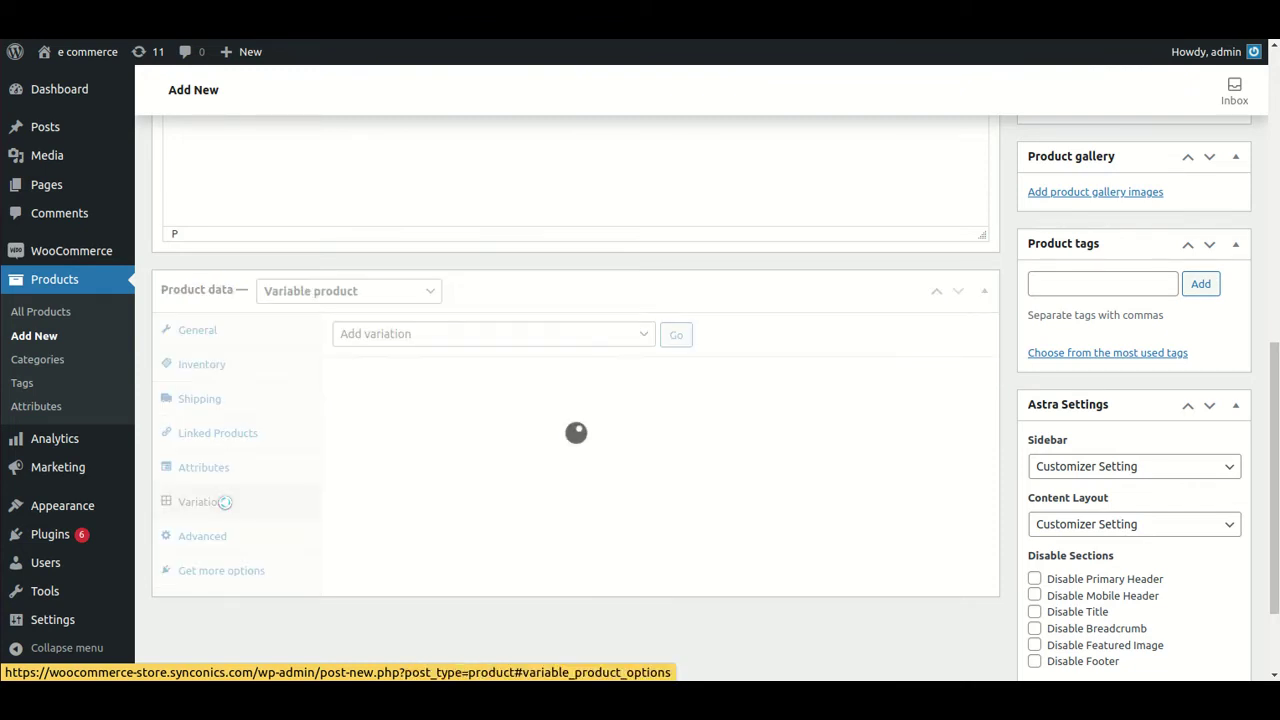
click(587, 338)
click(555, 370)
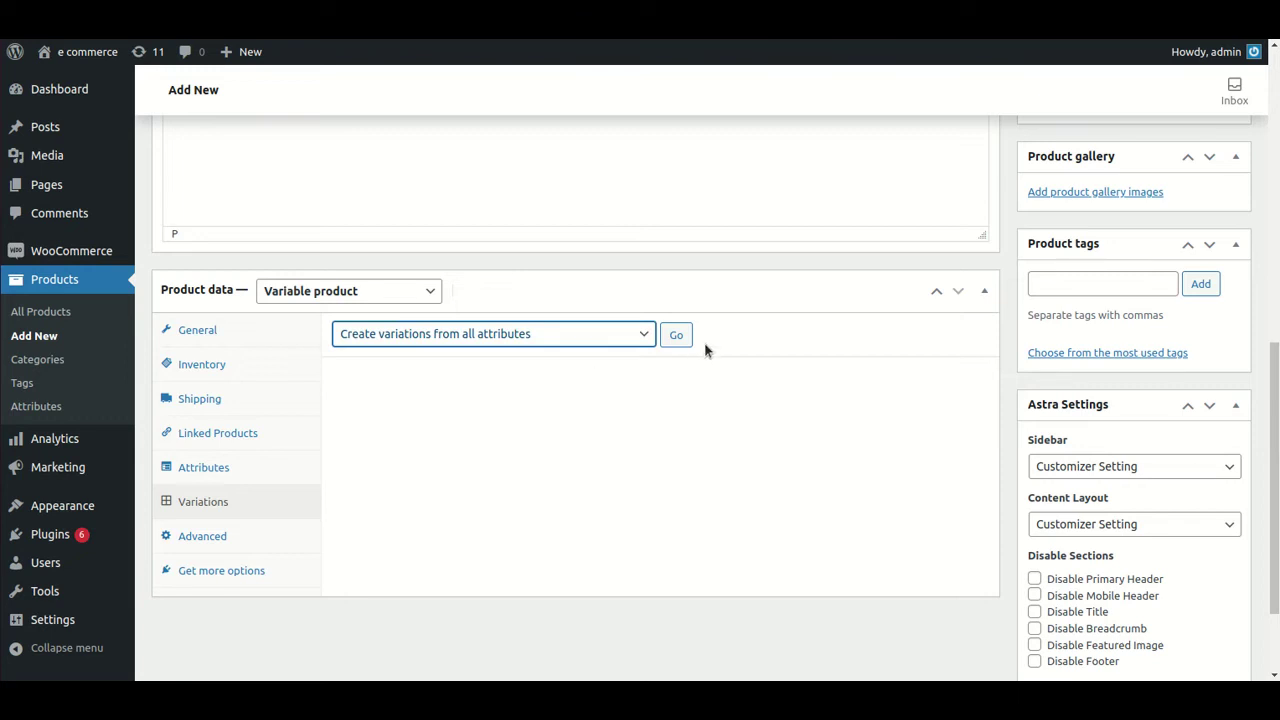
click(676, 335)
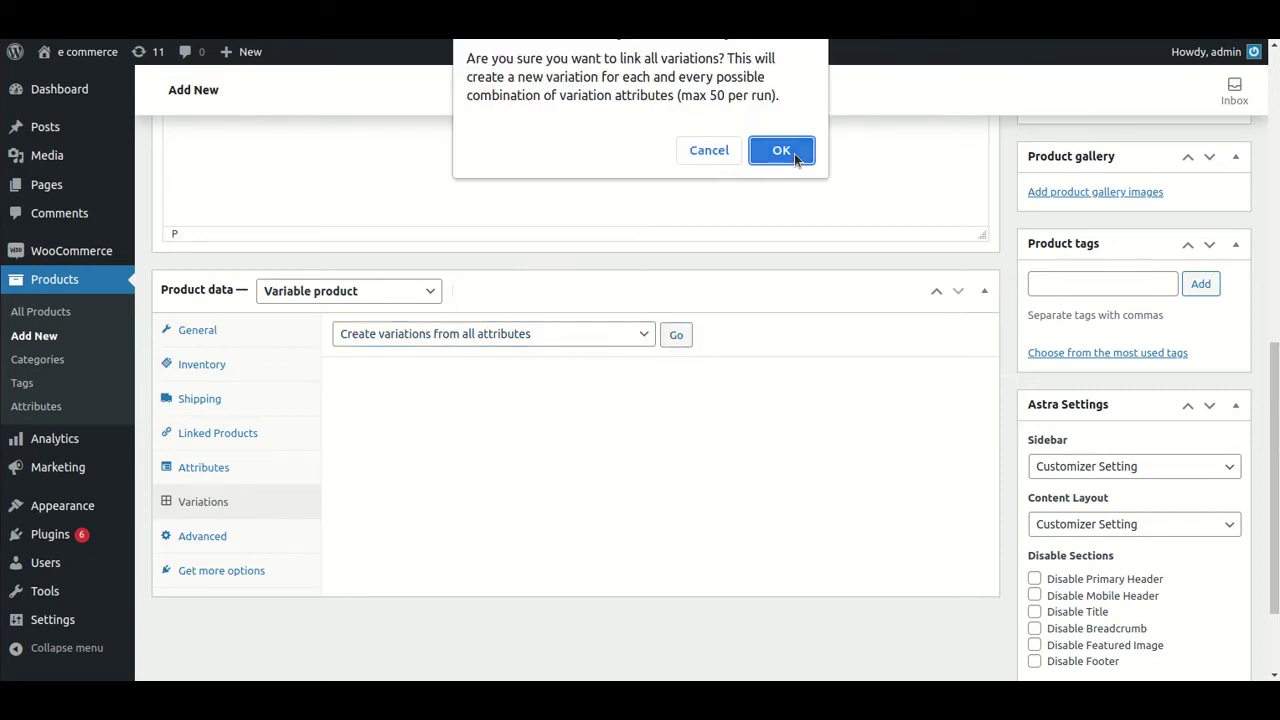
click(781, 151)
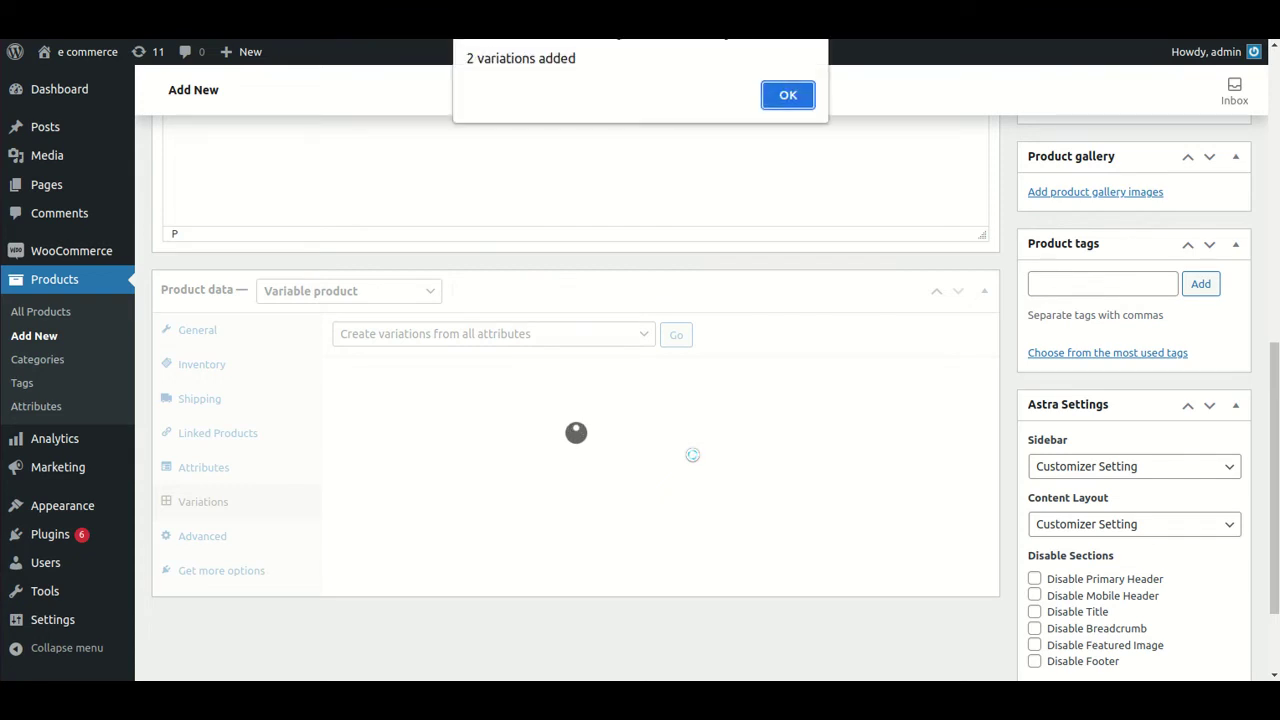
click(786, 98)
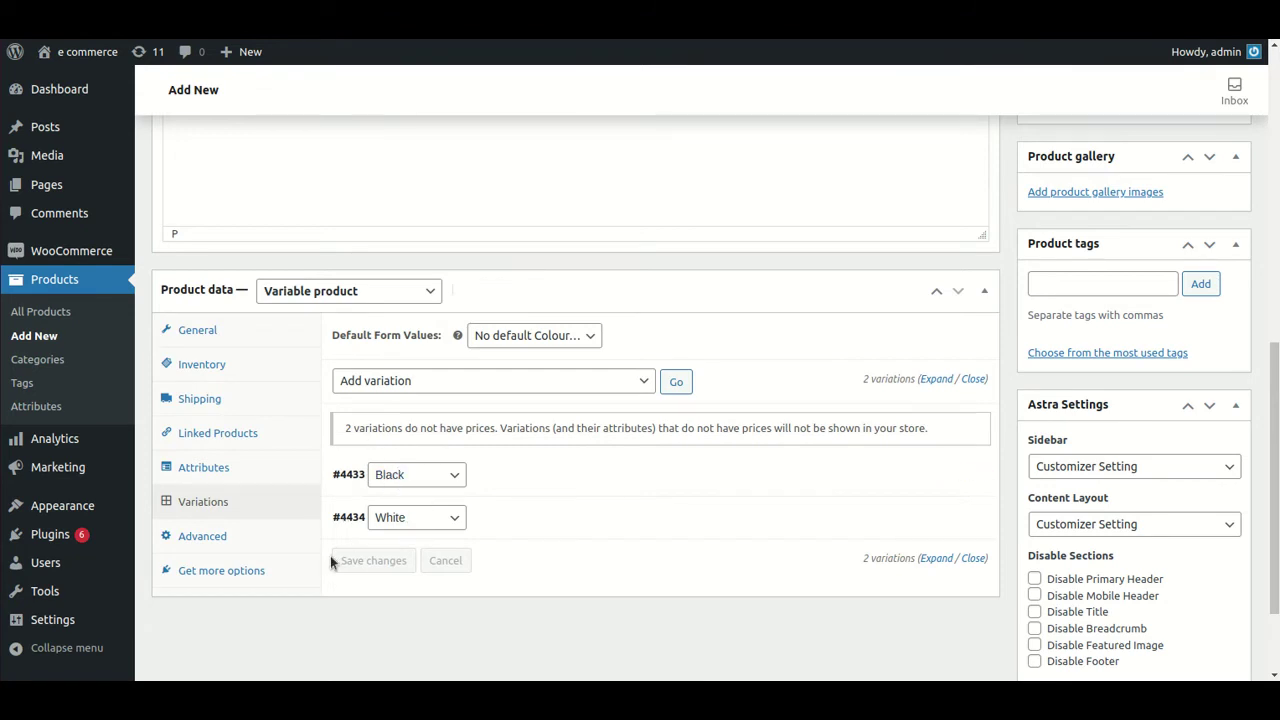
Set the product's SKU to i_phone and enable product-level stock management with a stock quantity of 10
click(252, 366)
click(263, 345)
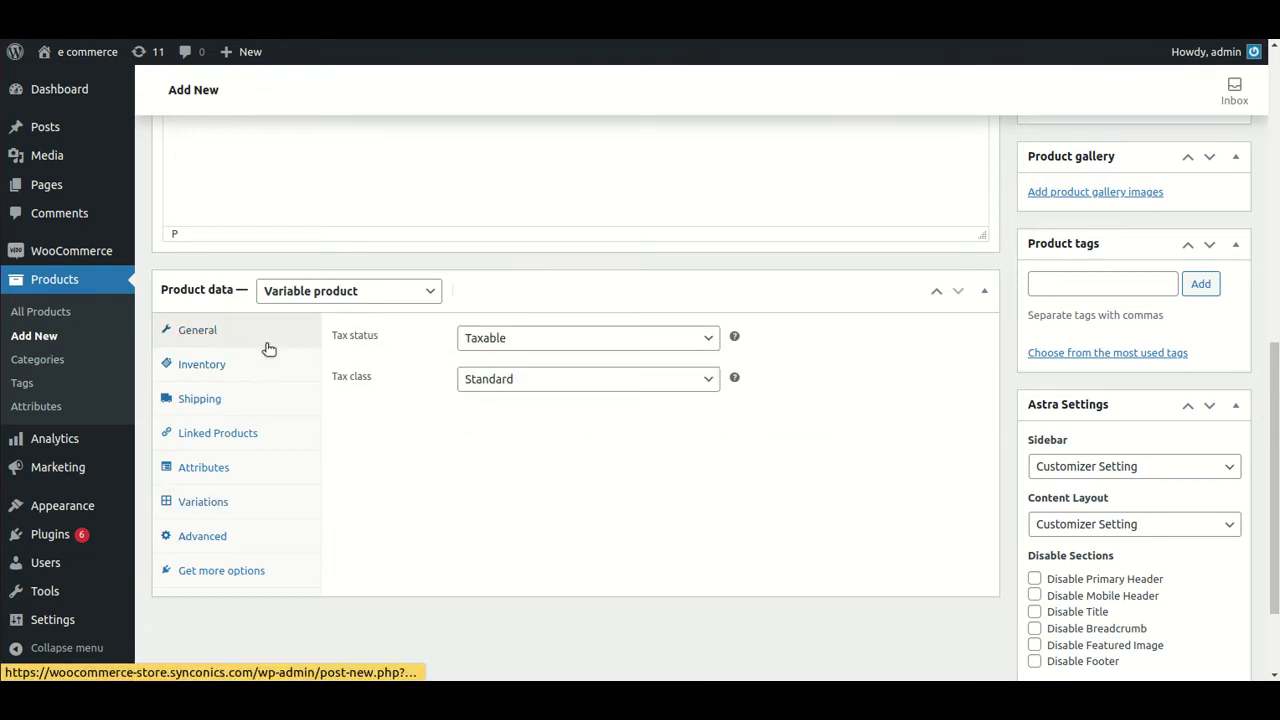
click(264, 368)
click(590, 336)
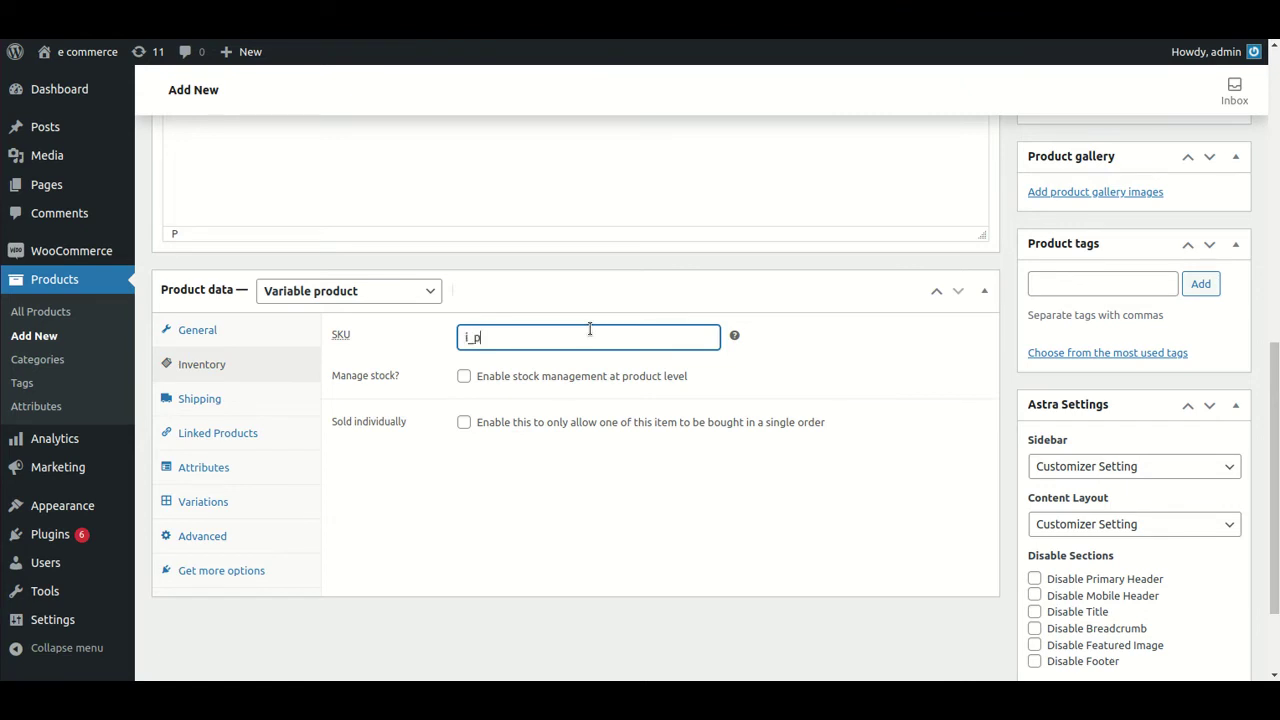
click(463, 376)
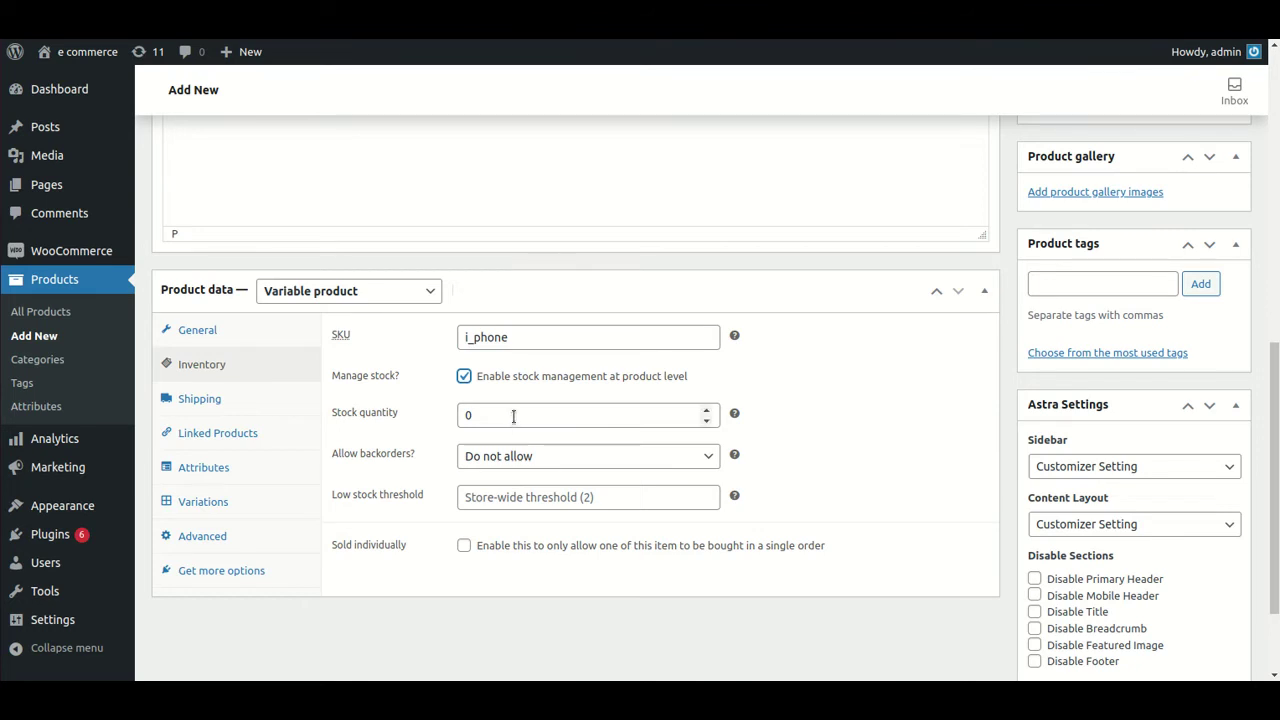
drag(513, 416, 405, 427)
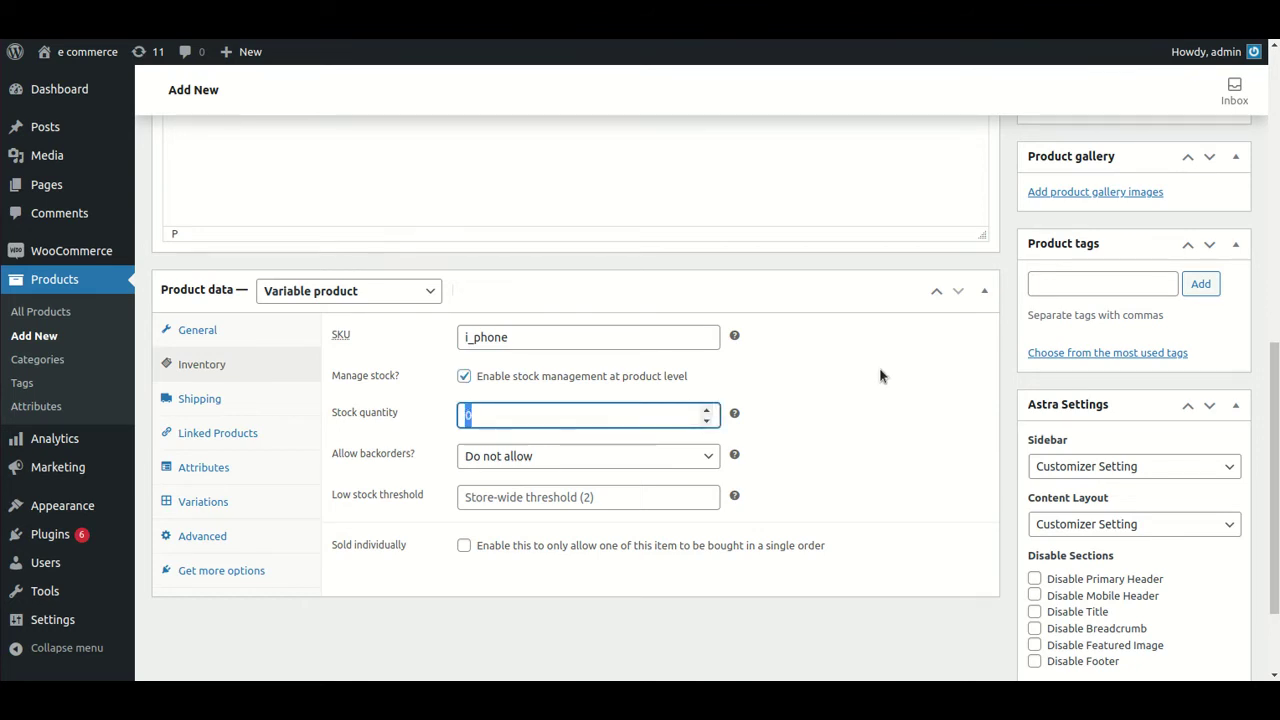
text(10)
Open the White variation's details and enter "i_phone Black" as its SKU
click(208, 502)
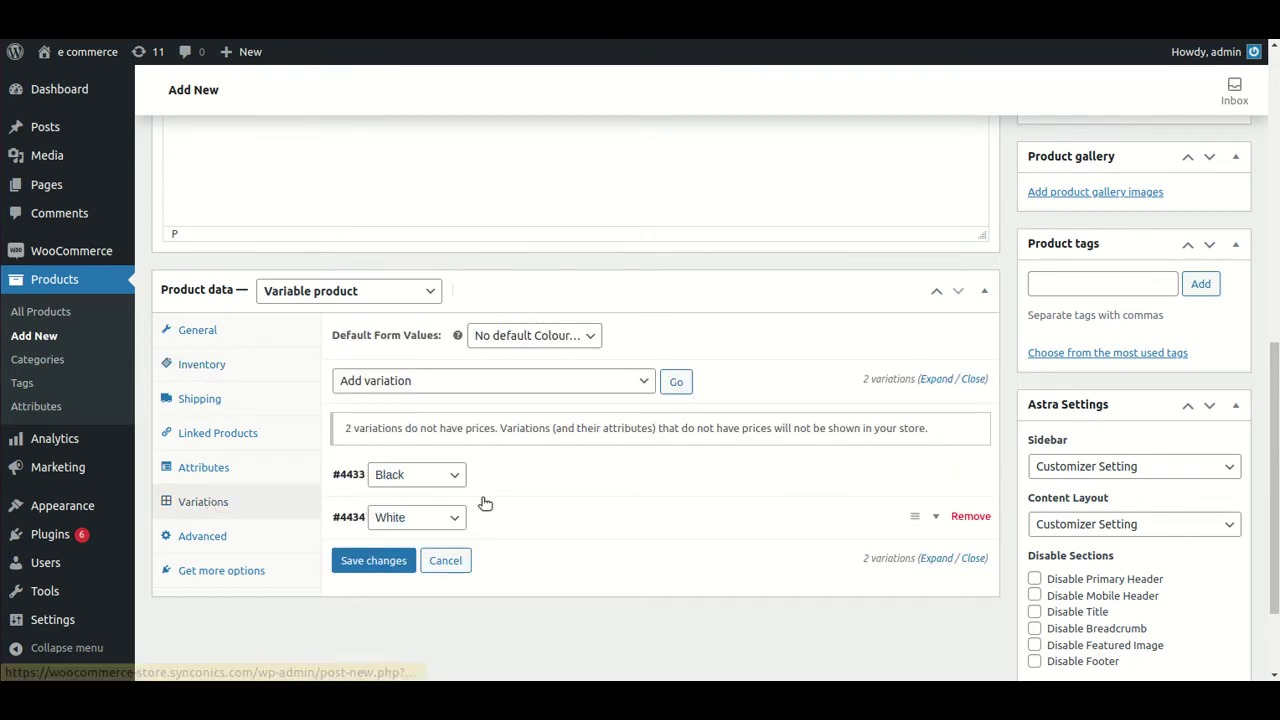
click(455, 478)
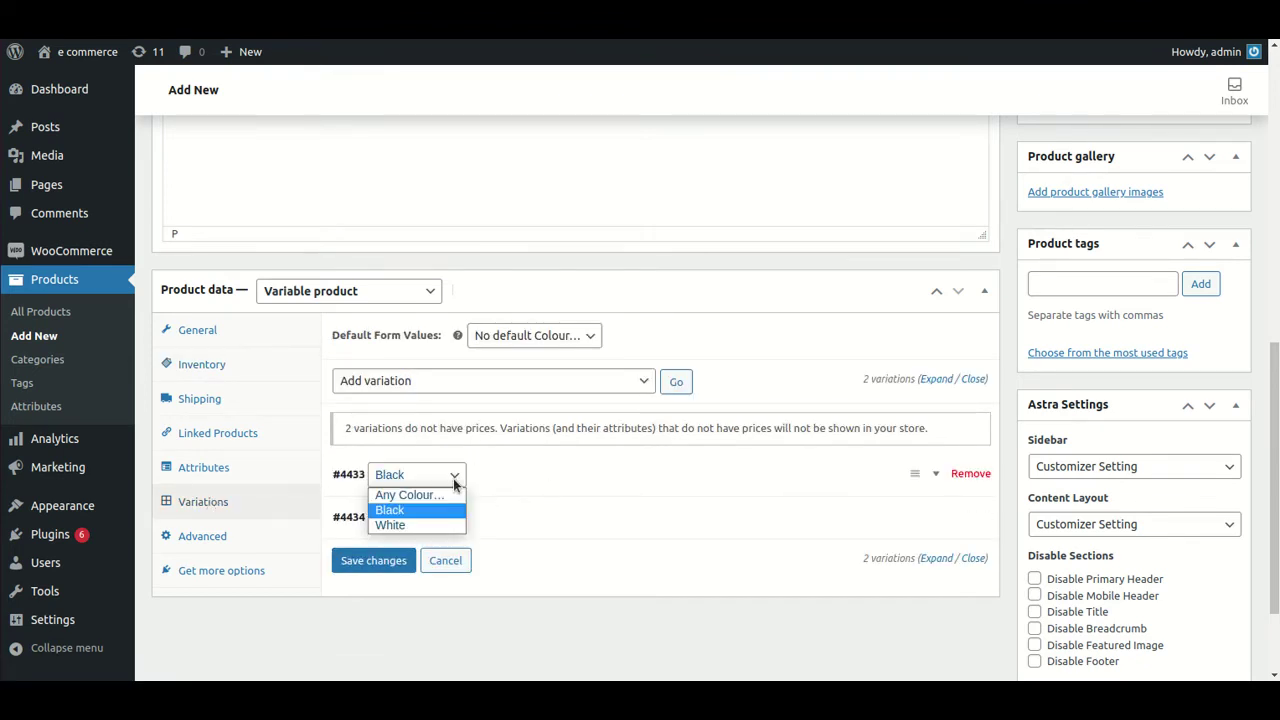
click(455, 478)
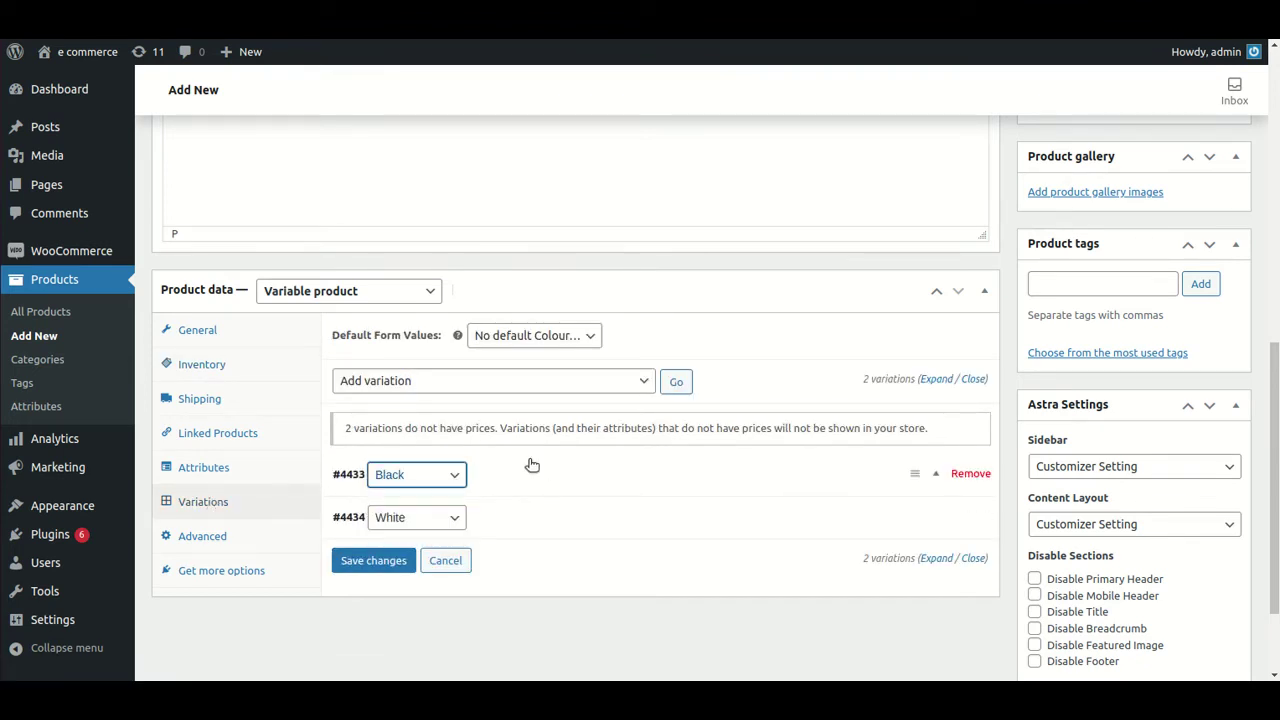
click(483, 515)
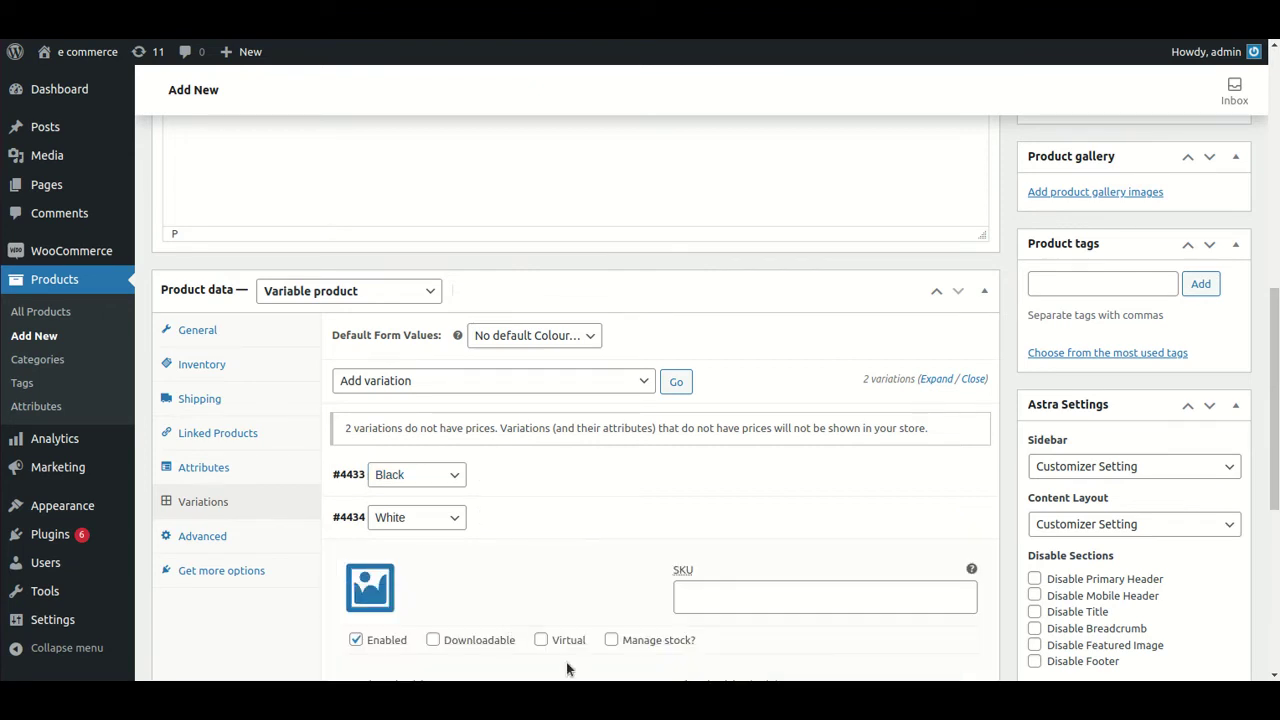
click(739, 588)
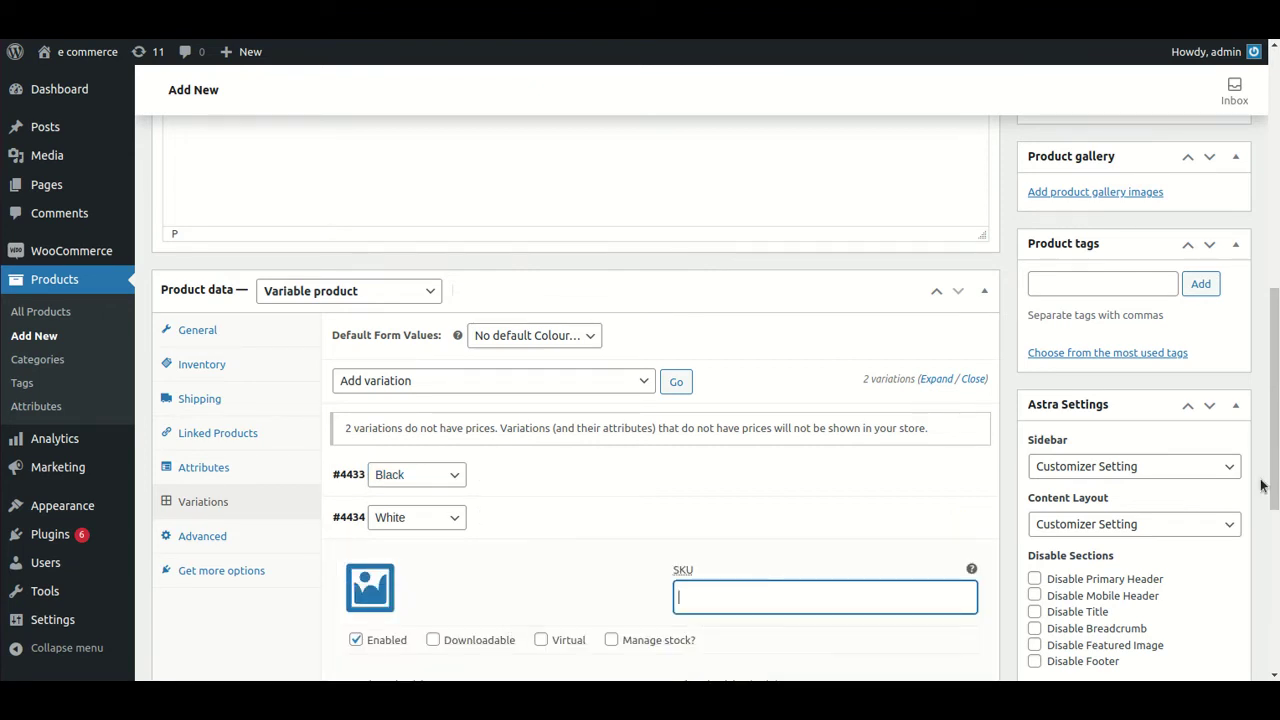
scroll(1265, 487, down, 2)
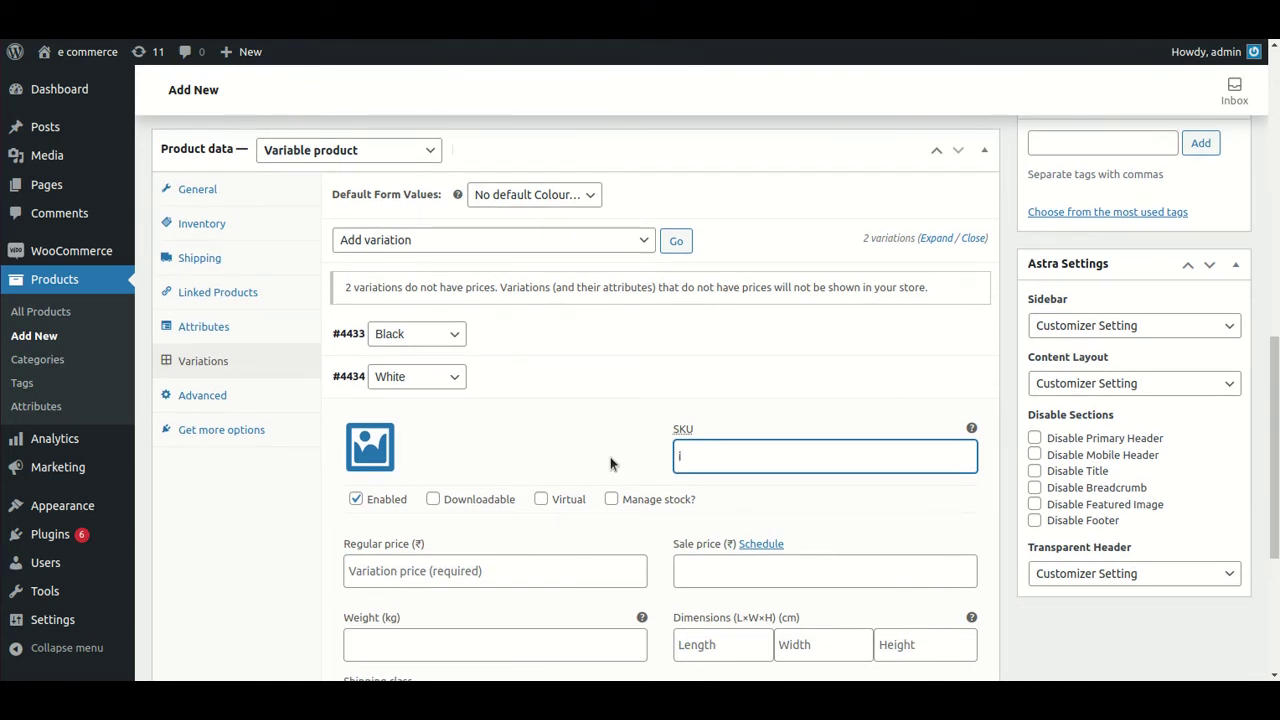
text(i_phone Black)
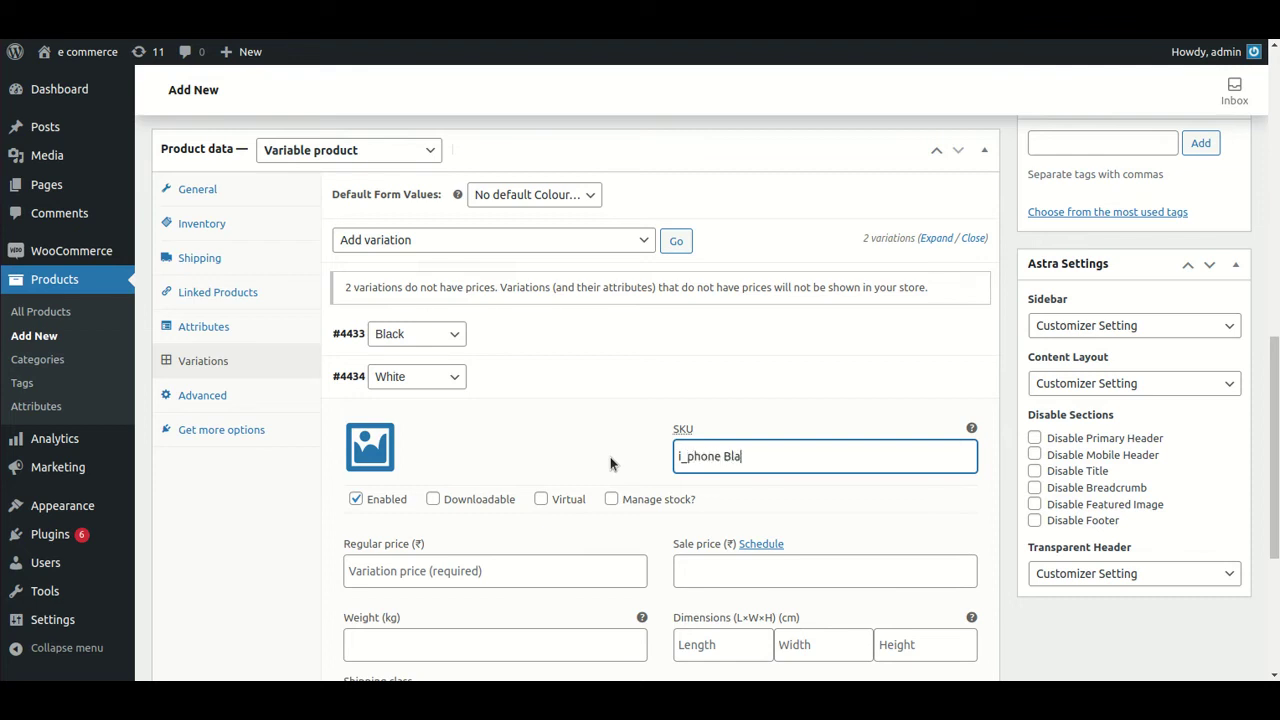
Give the White variation a regular price of 100000 and a sale price of 70000
click(534, 567)
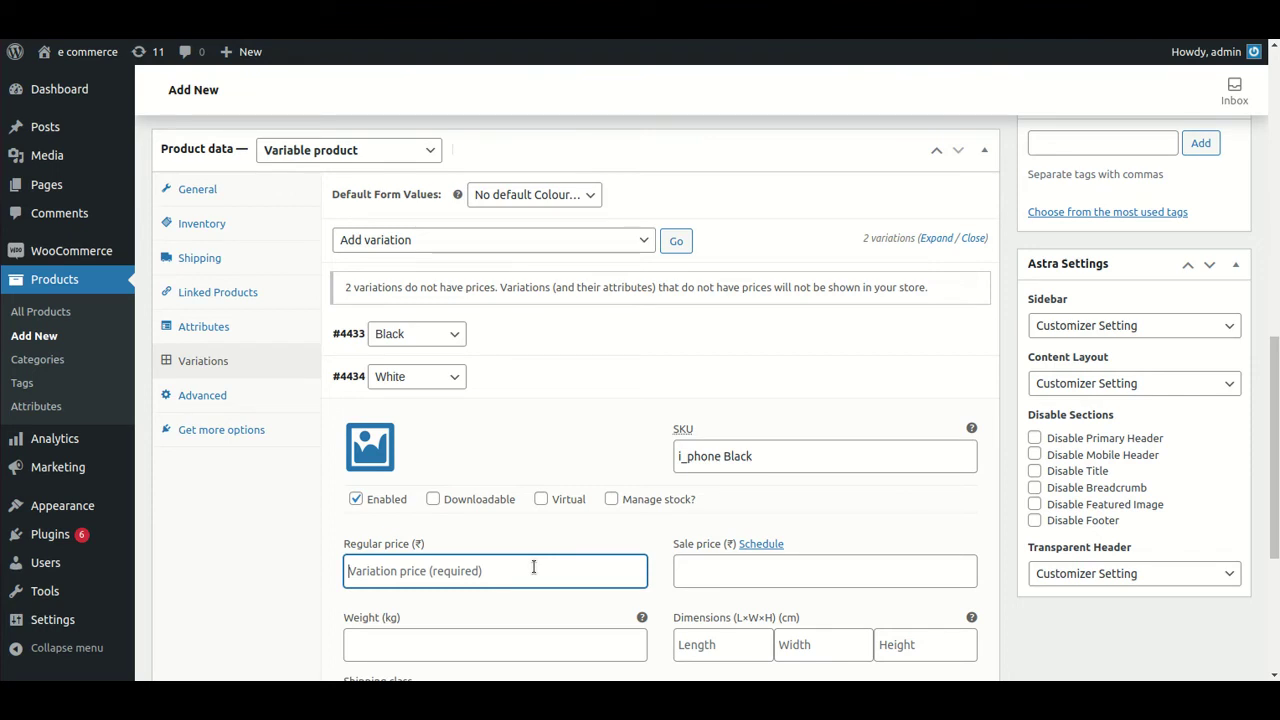
text(10000)
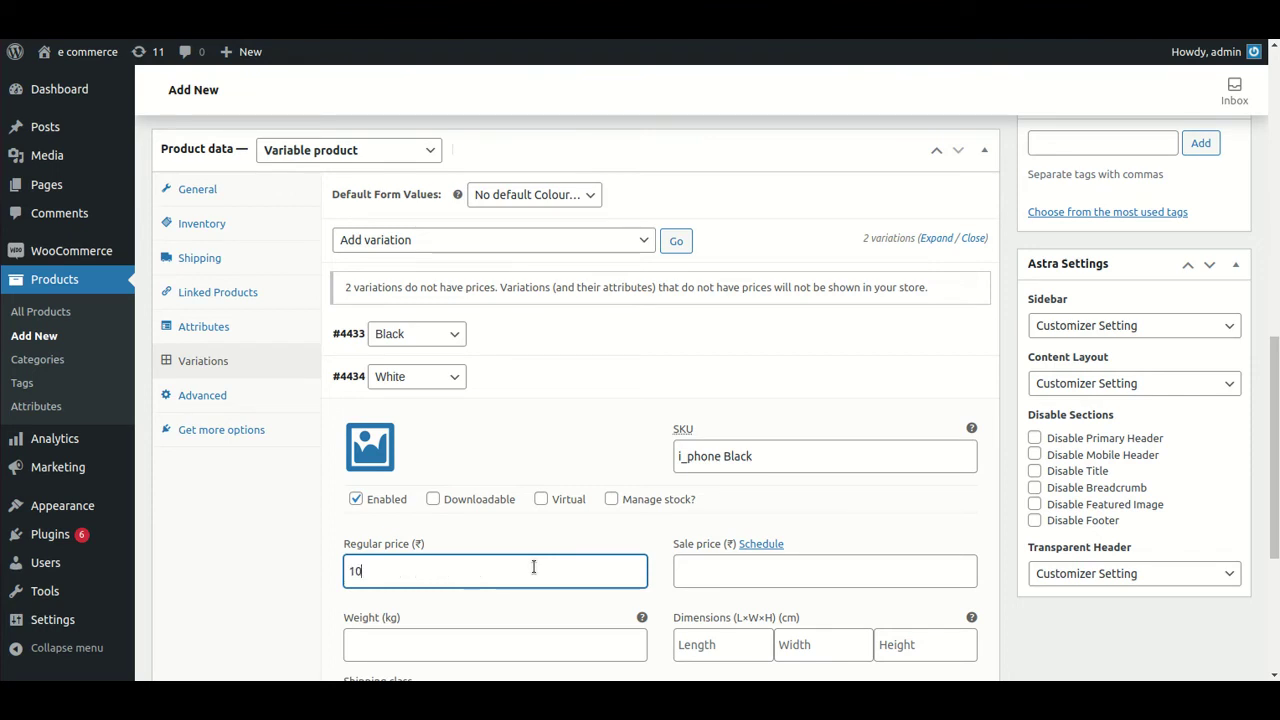
click(702, 569)
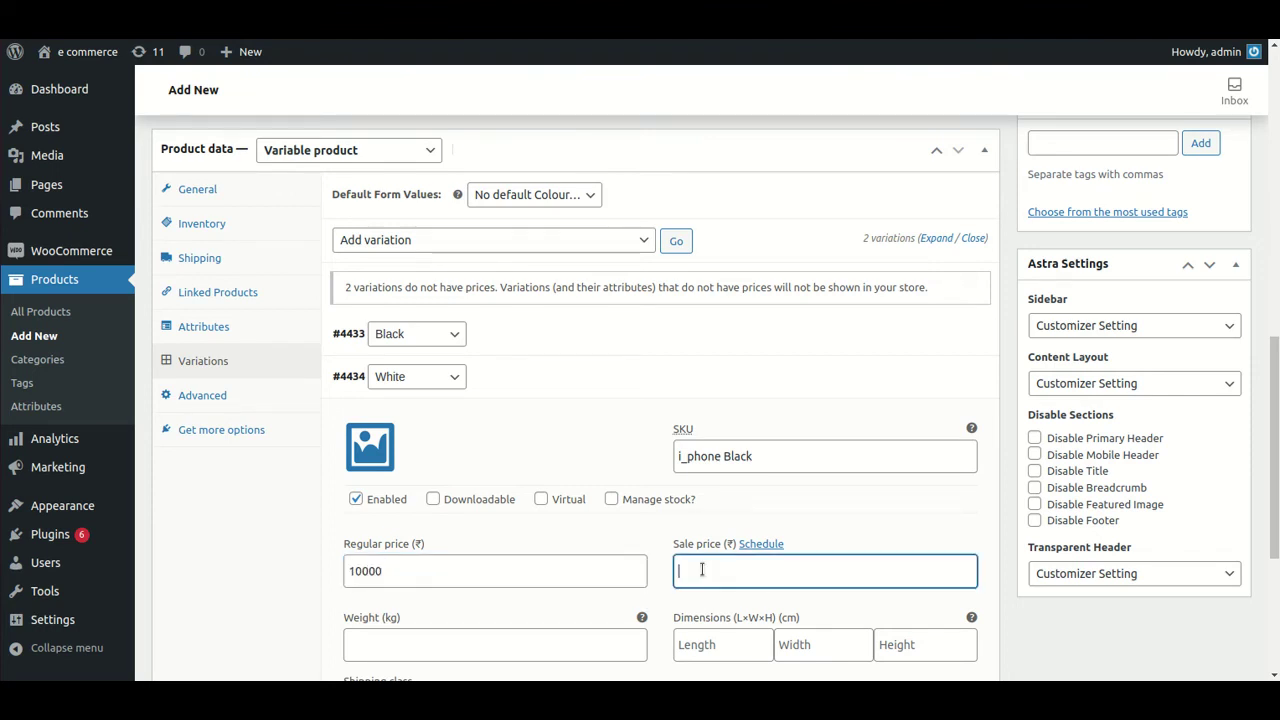
text(7000)
click(447, 578)
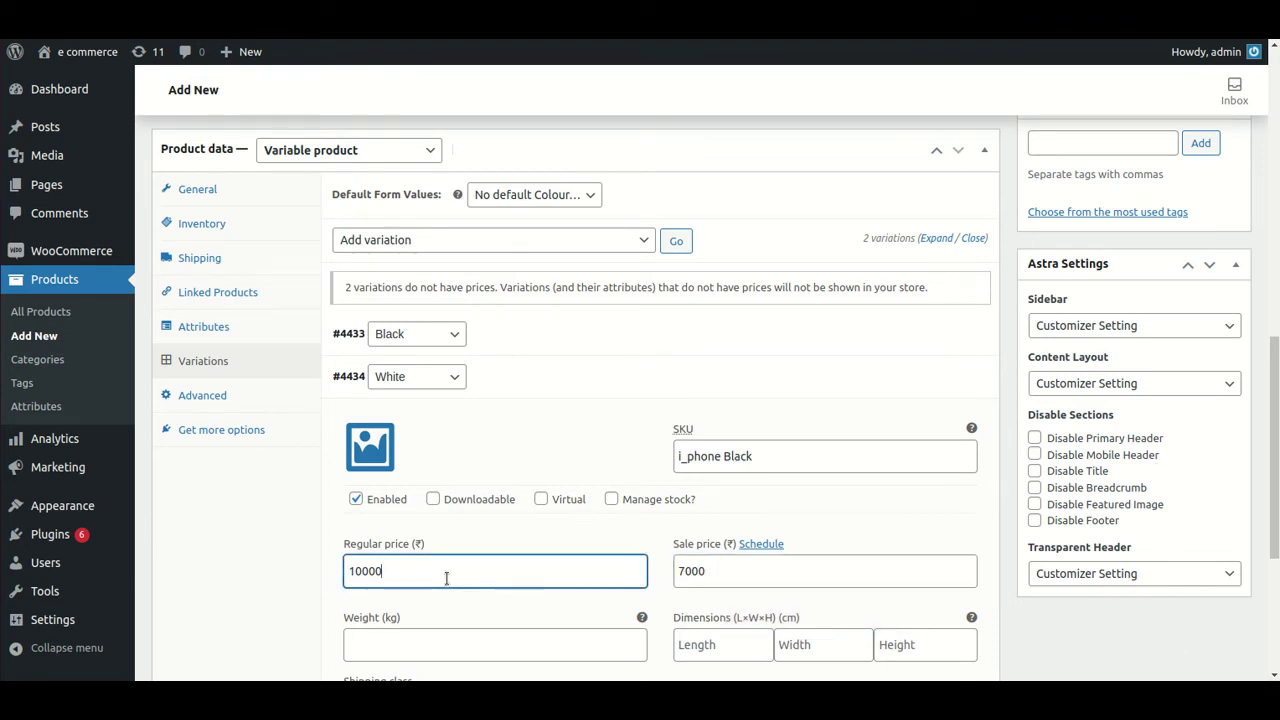
text(0)
key(Tab)
key(Tab)
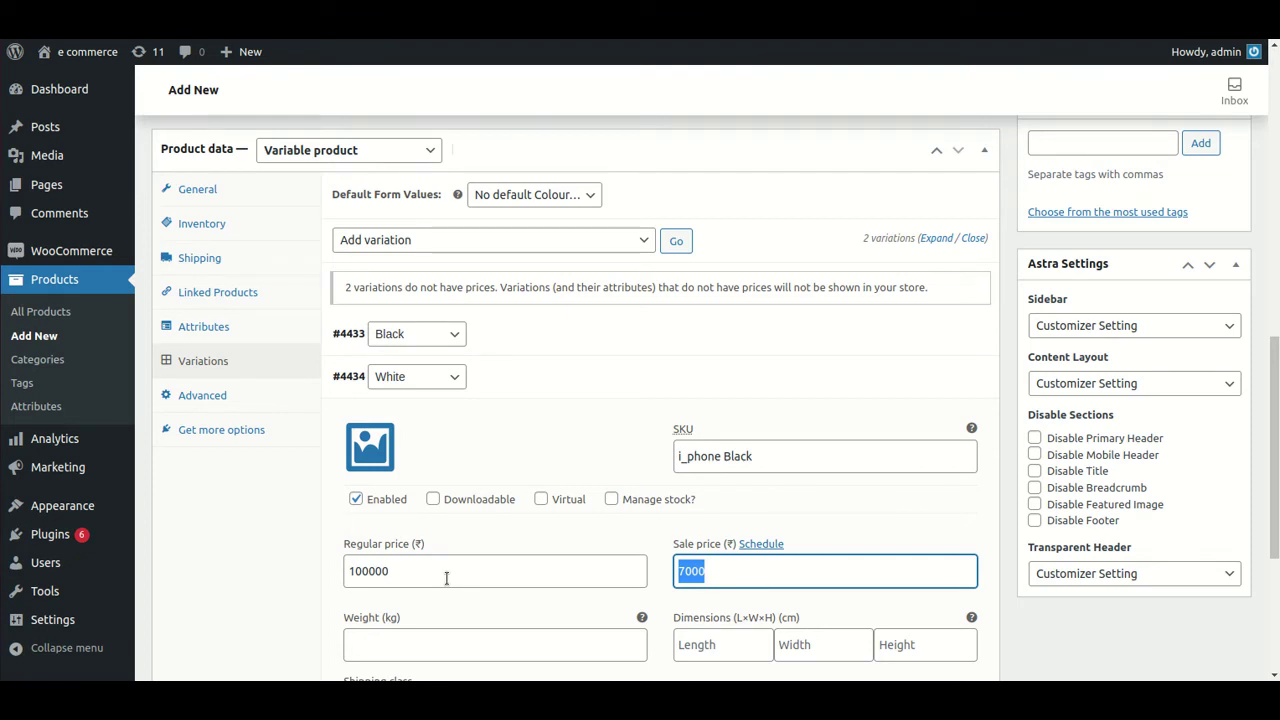
text(7)
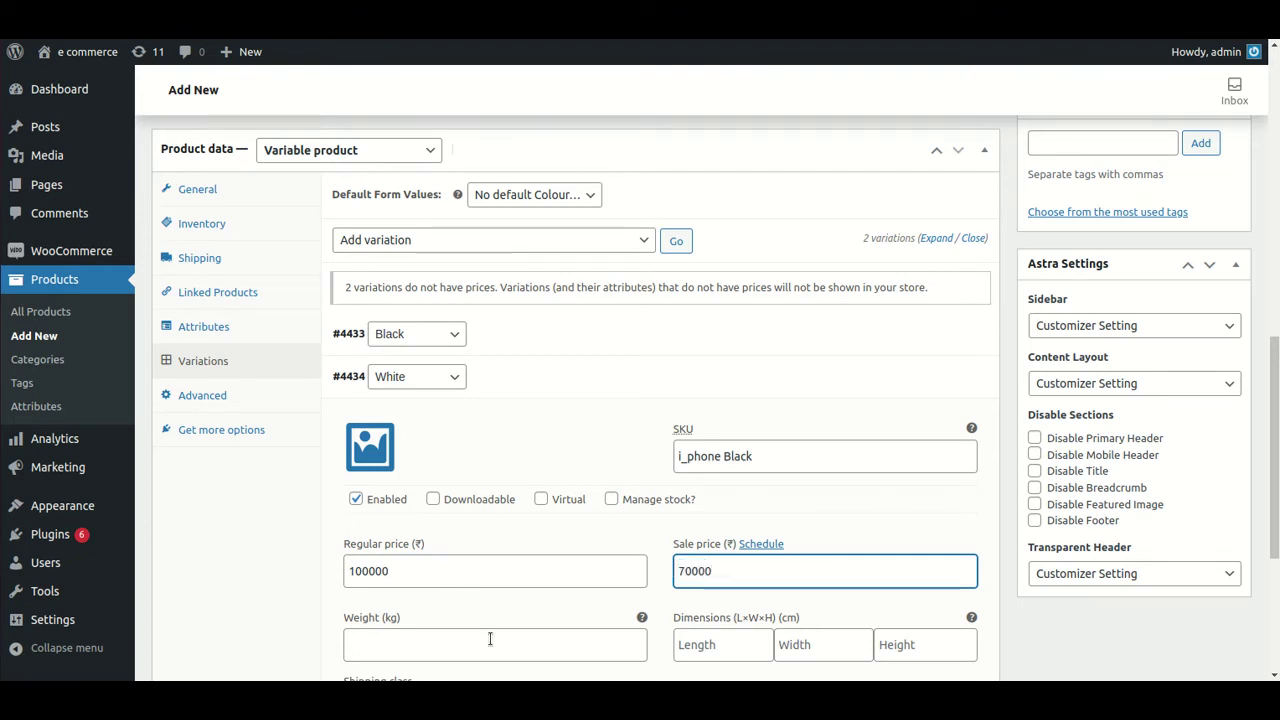
Set the White variation's weight to 0.5 kg and save the variation changes
scroll(1237, 466, down, 2)
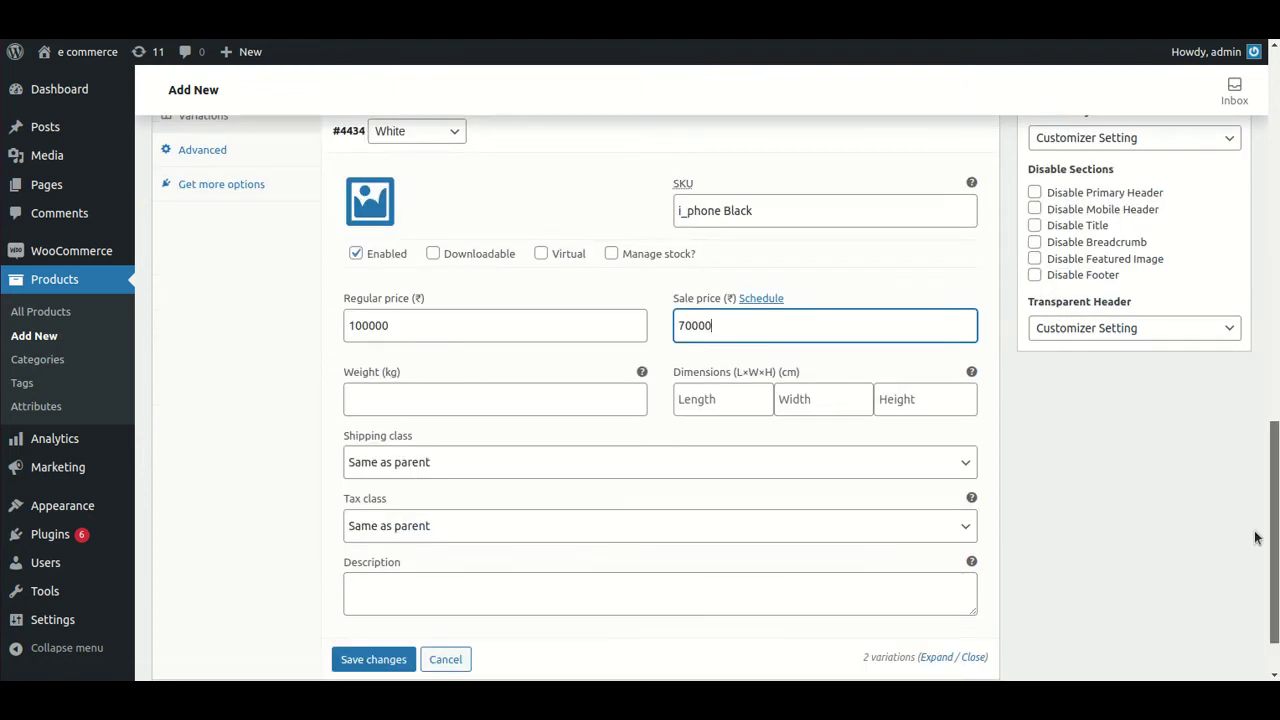
click(519, 402)
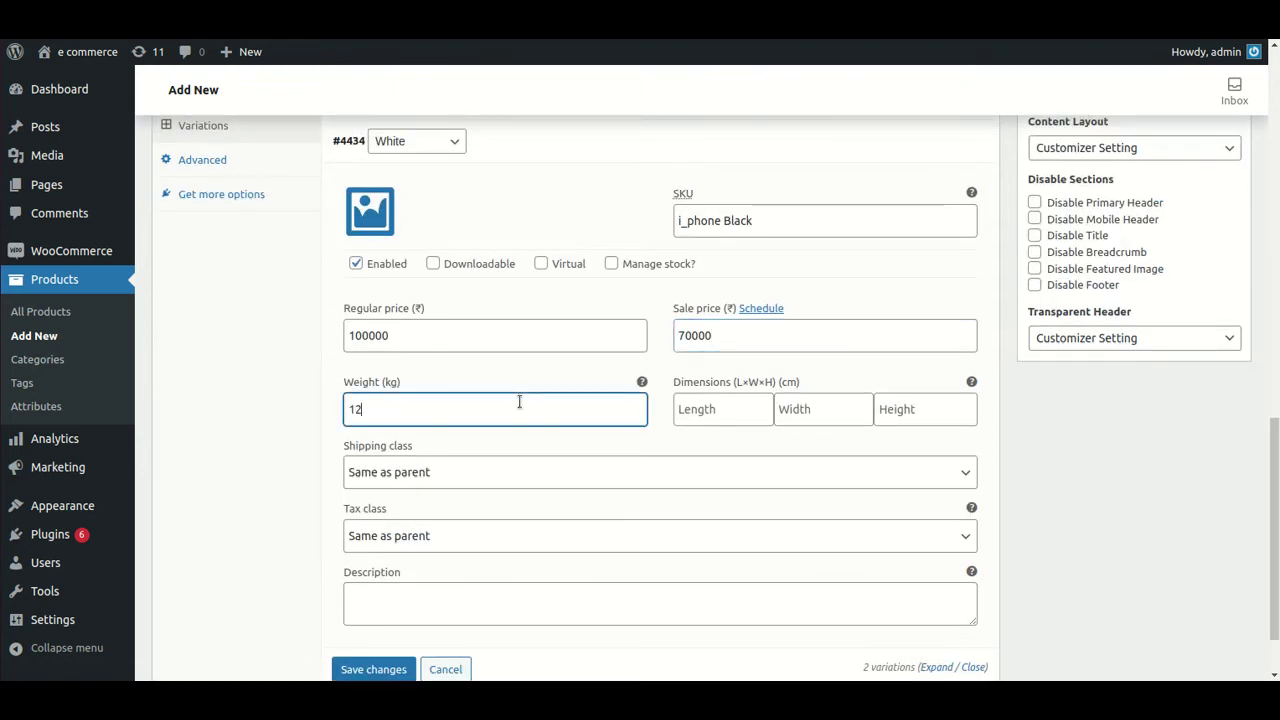
key(BackSpace)
key(BackSpace)
key(Tab)
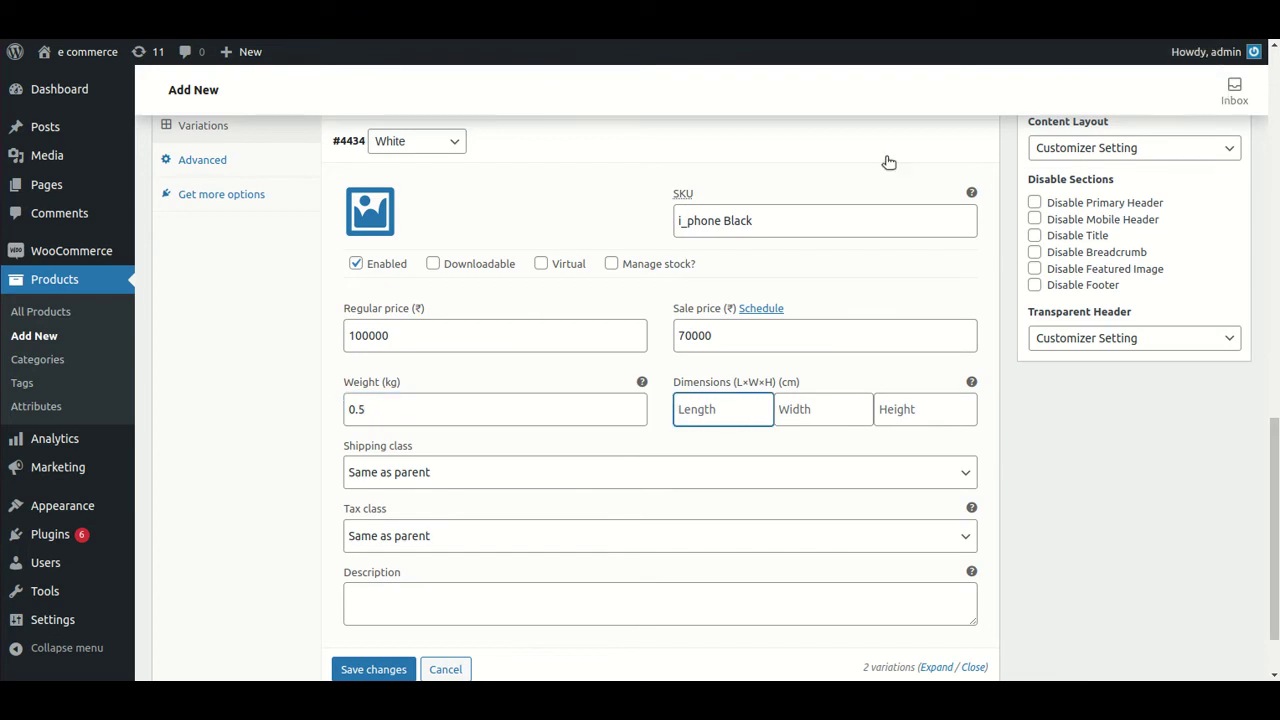
click(375, 668)
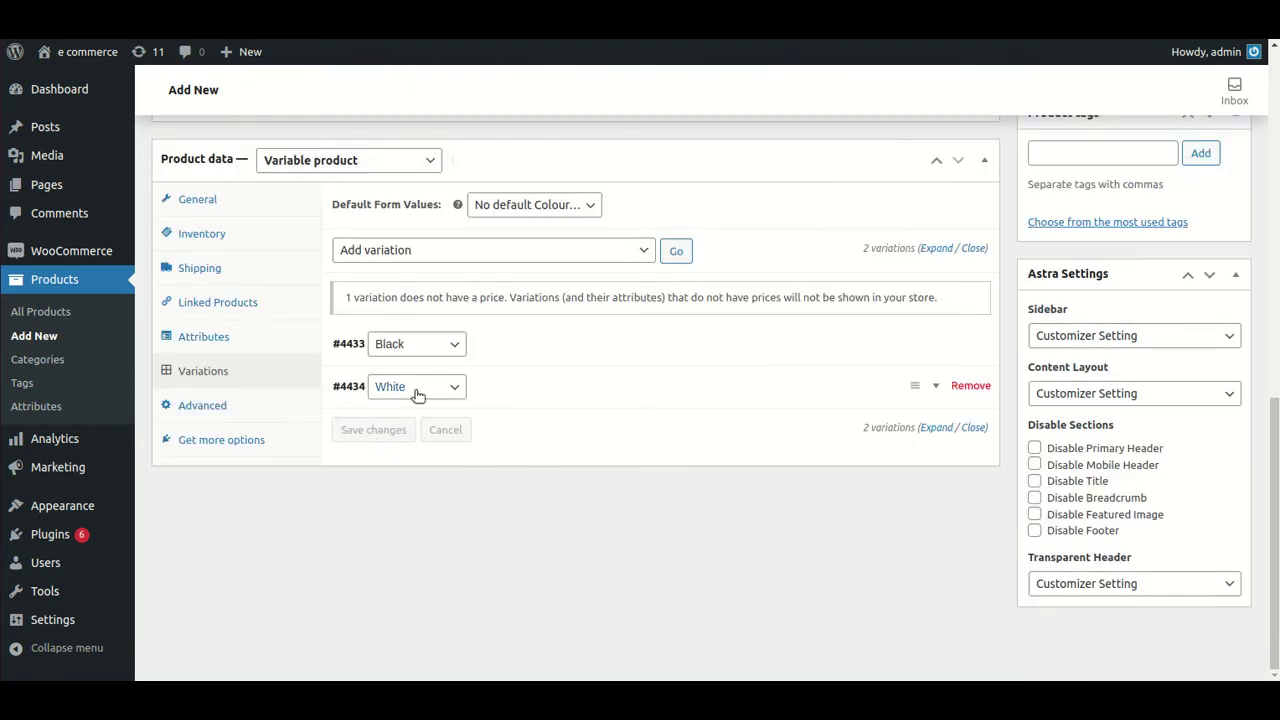
Reopen the White variation and change its SKU to "i_phone White"
click(484, 390)
scroll(632, 425, down, 3)
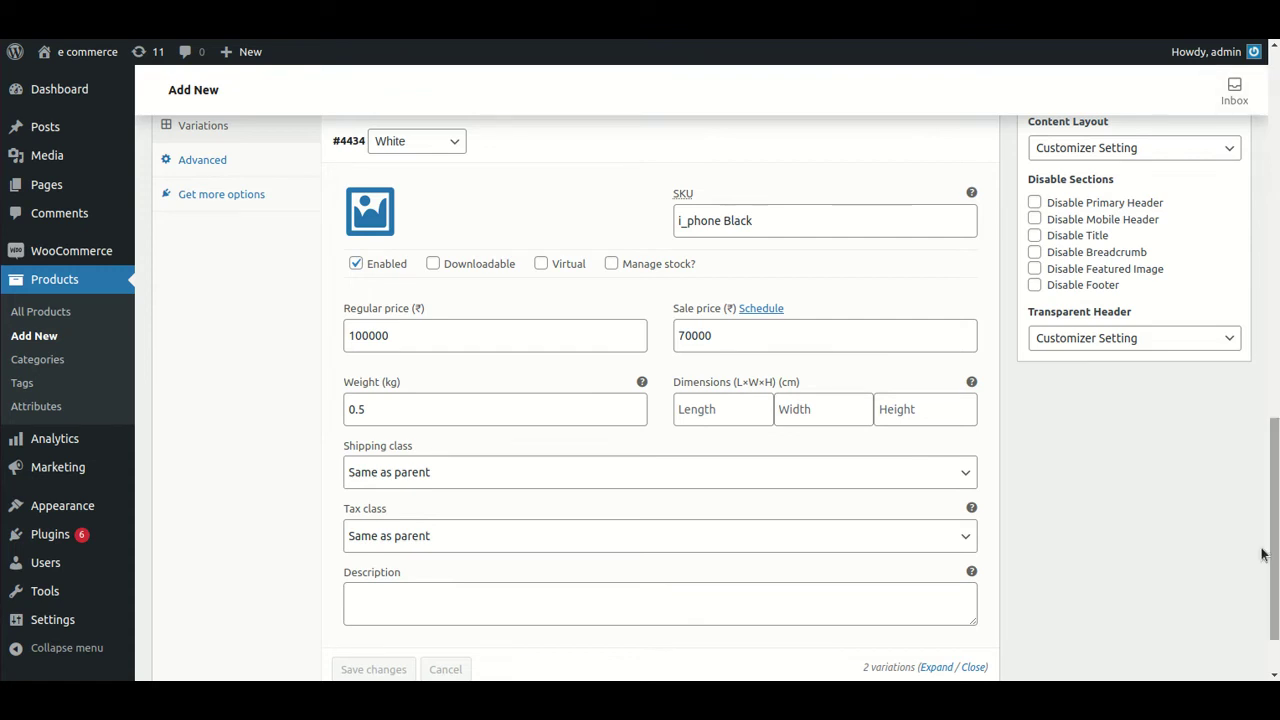
drag(1273, 530, 1273, 440)
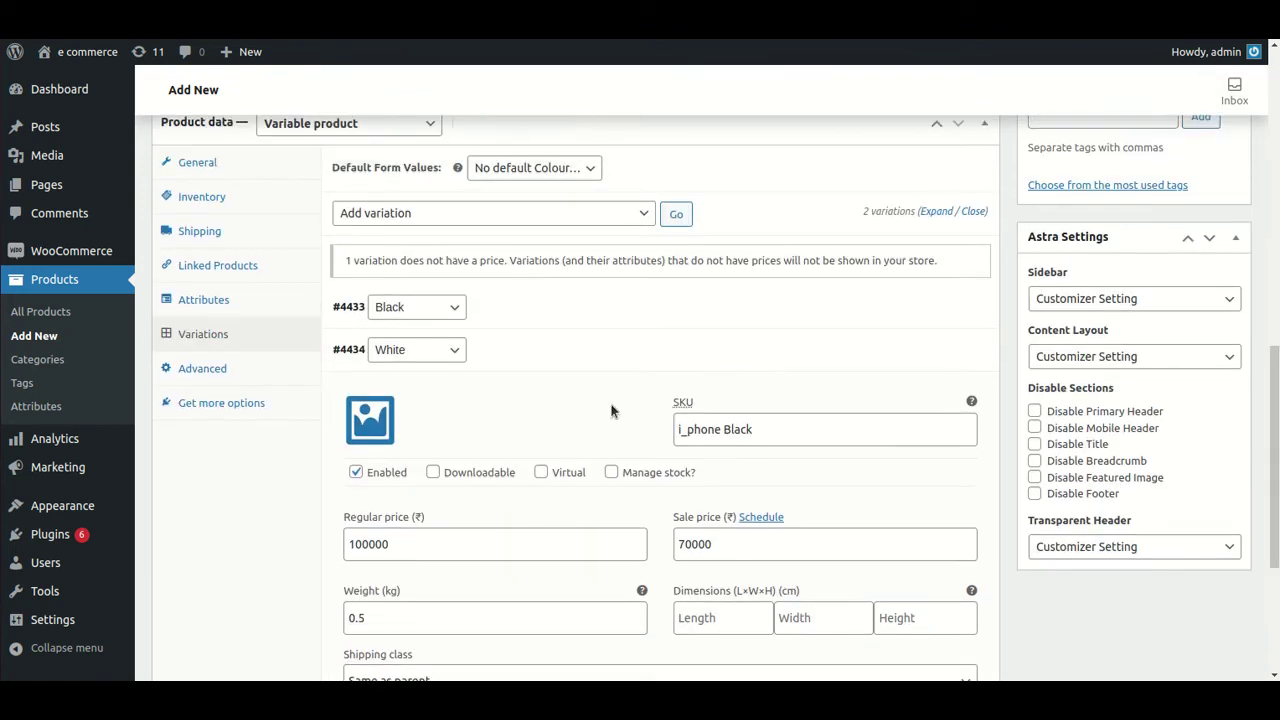
click(543, 318)
click(790, 429)
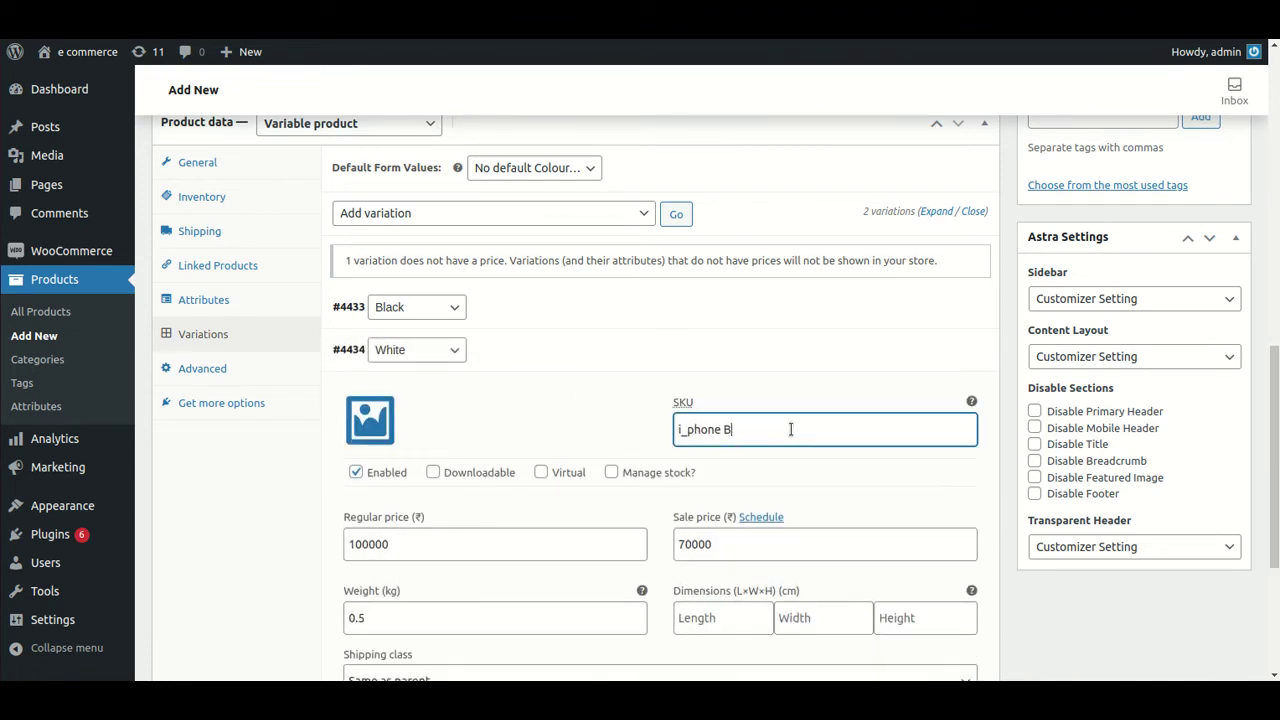
text(White)
Open the Black variation's details and enter "i Phone Black" as its SKU
click(648, 314)
click(808, 392)
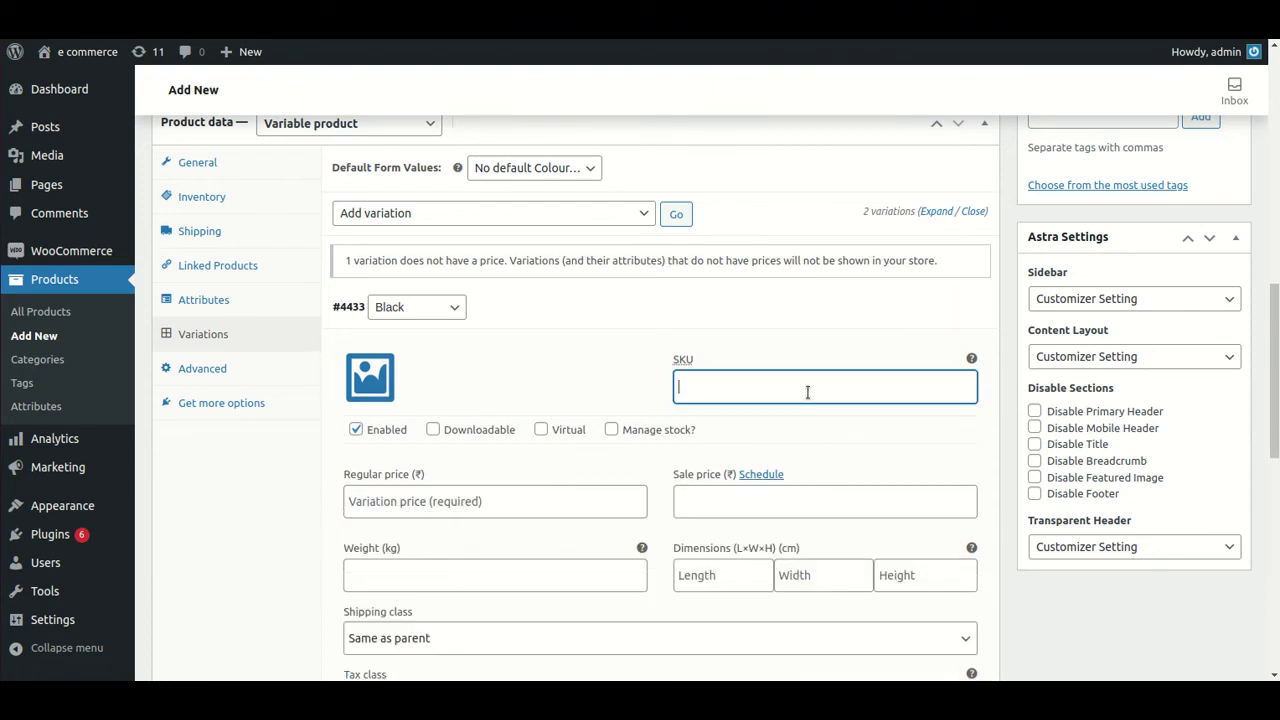
text(i Phone Black)
Set the Black variation's regular price to 120000, sale price to 100000 and weight to 0.5 kg
click(593, 499)
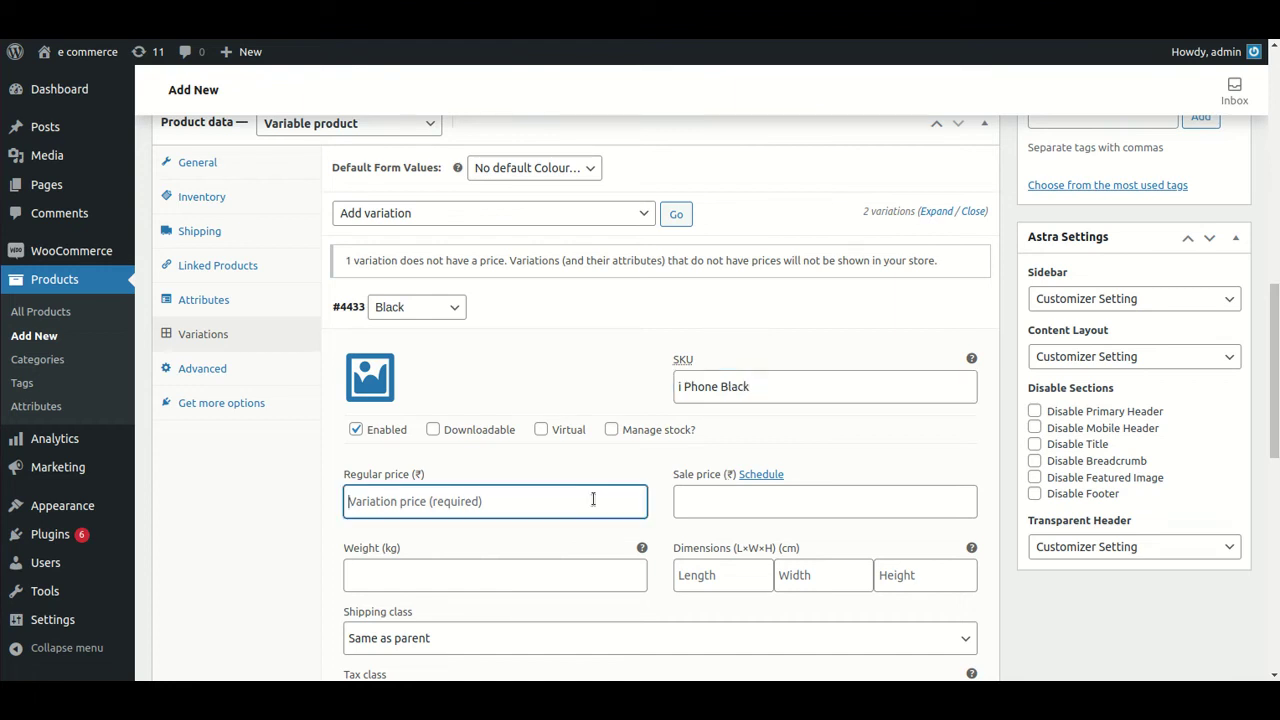
text(1)
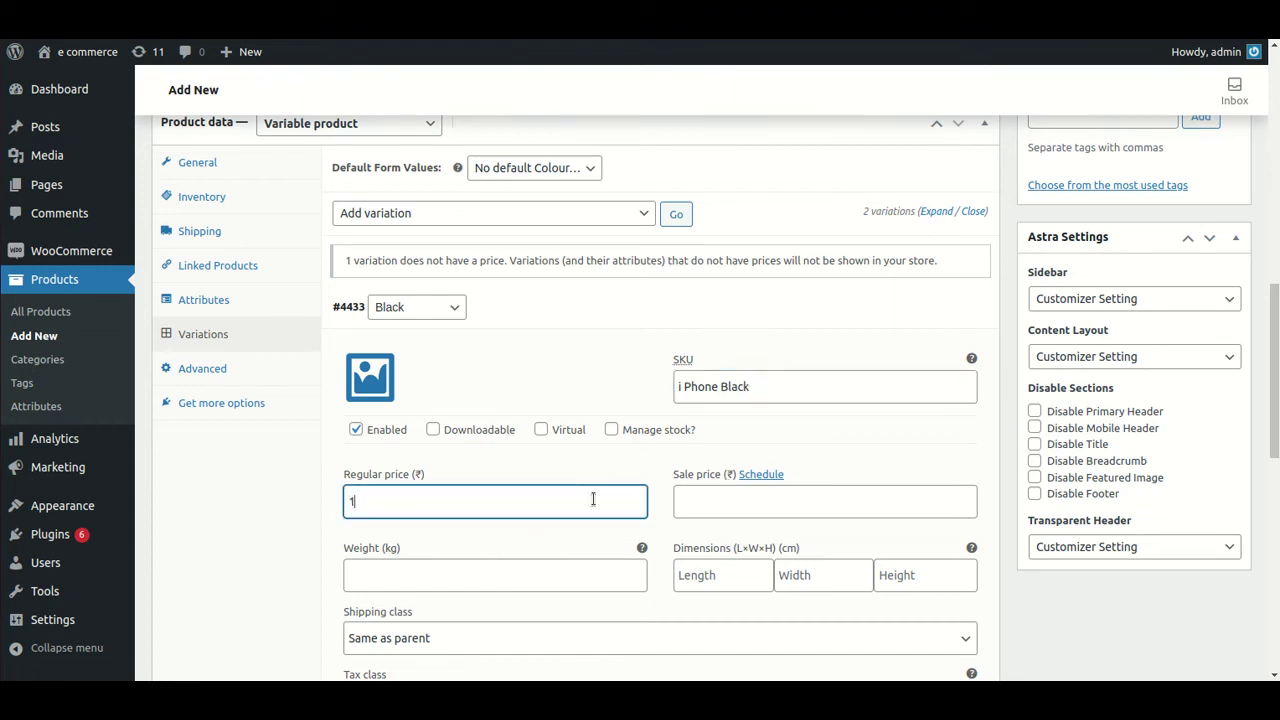
text(20000)
key(Tab)
key(Tab)
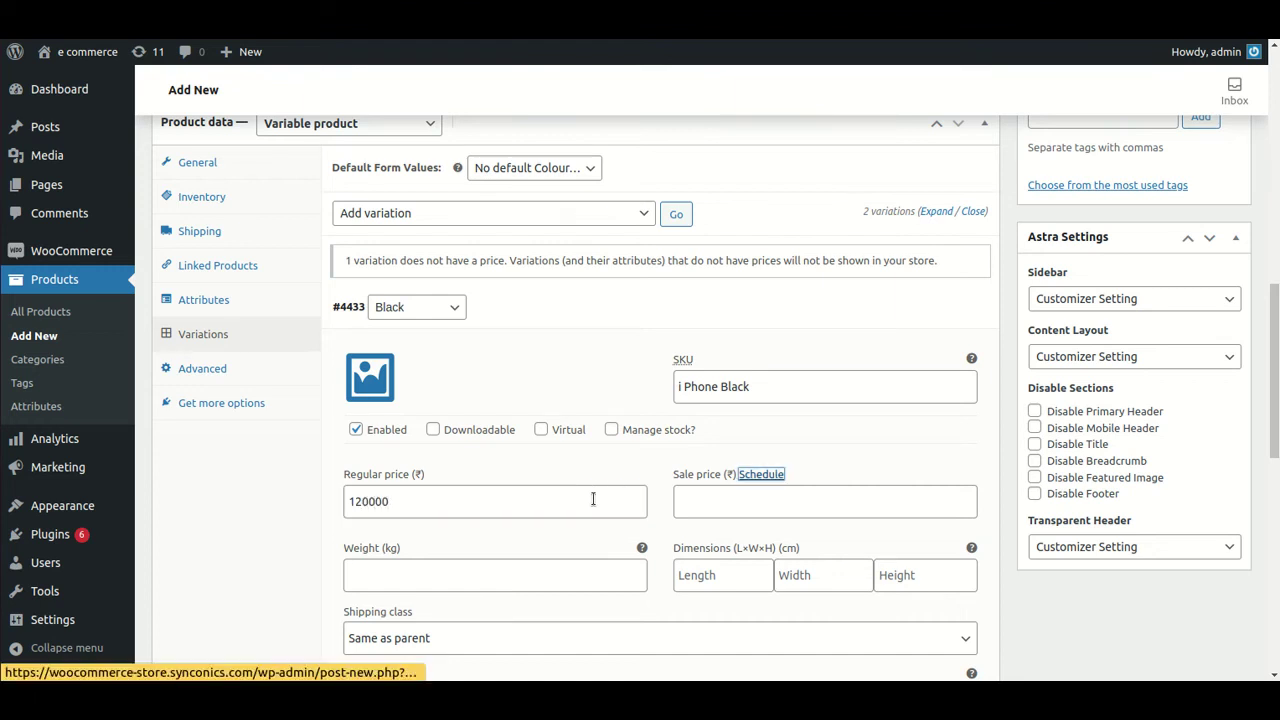
text(100000)
key(Tab)
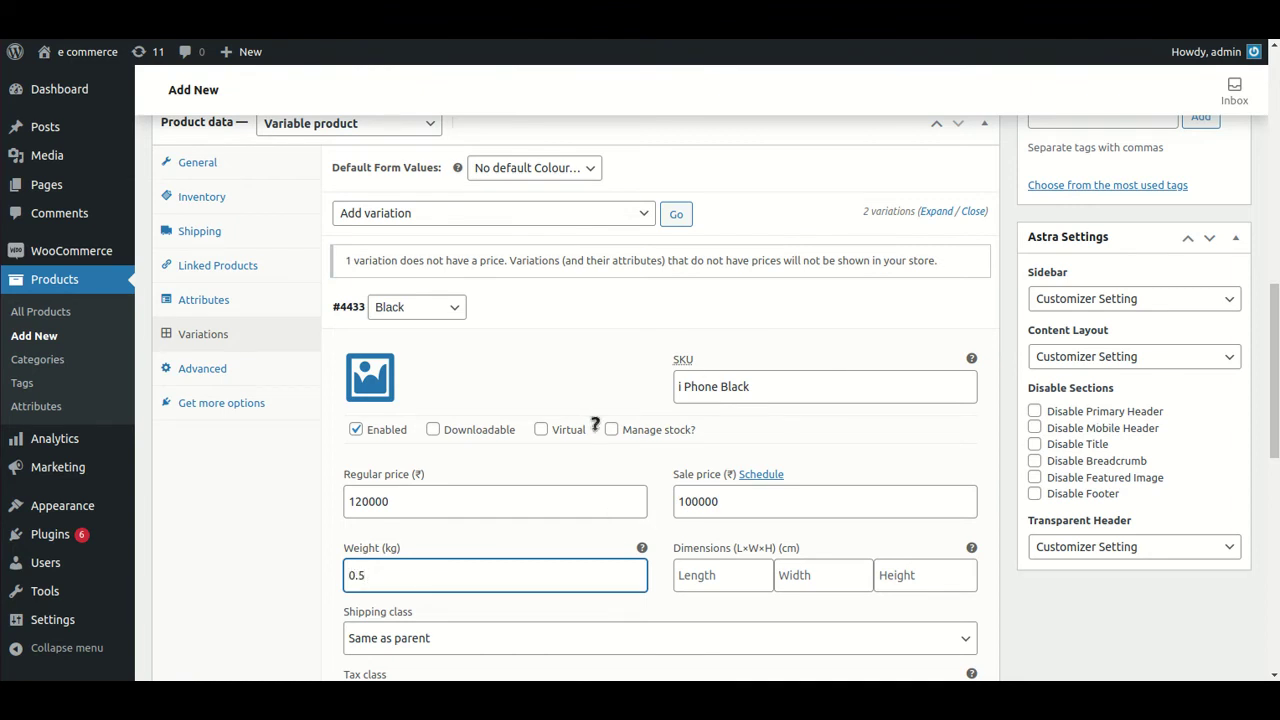
Enable stock management for the Black variation and set its stock quantity to 10
scroll(586, 414, down, 4)
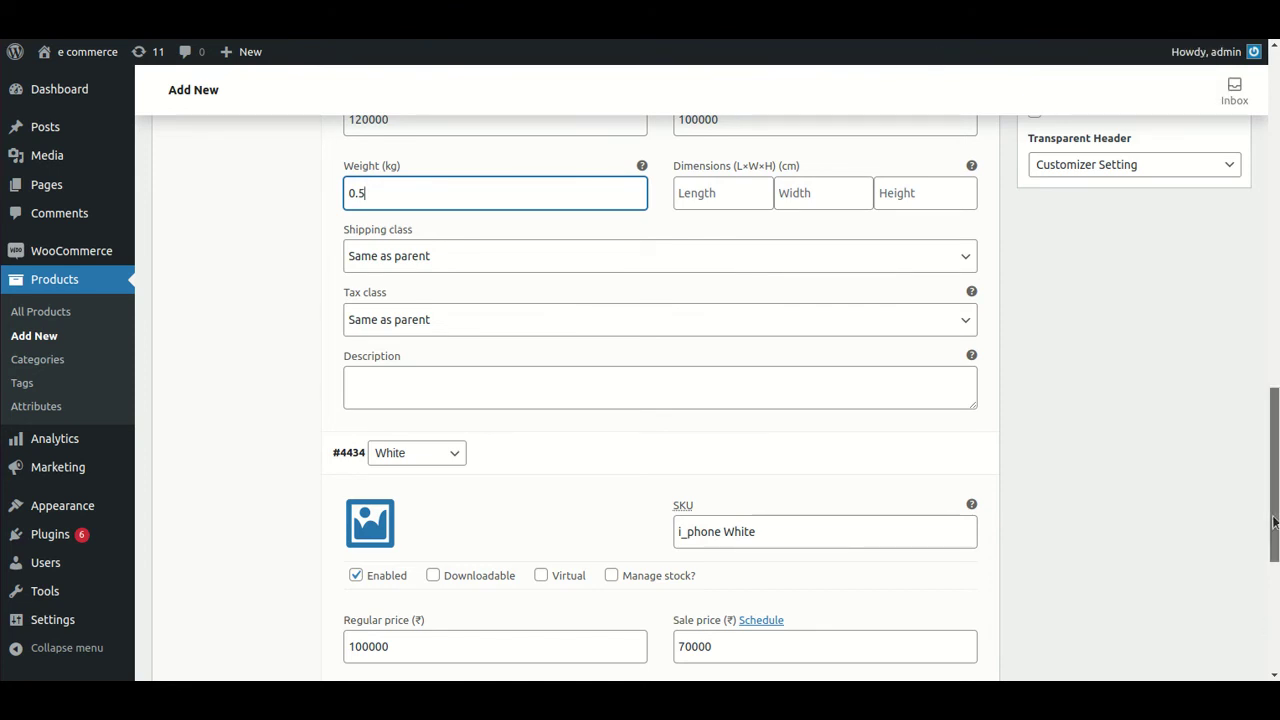
drag(1276, 520, 1276, 425)
click(611, 291)
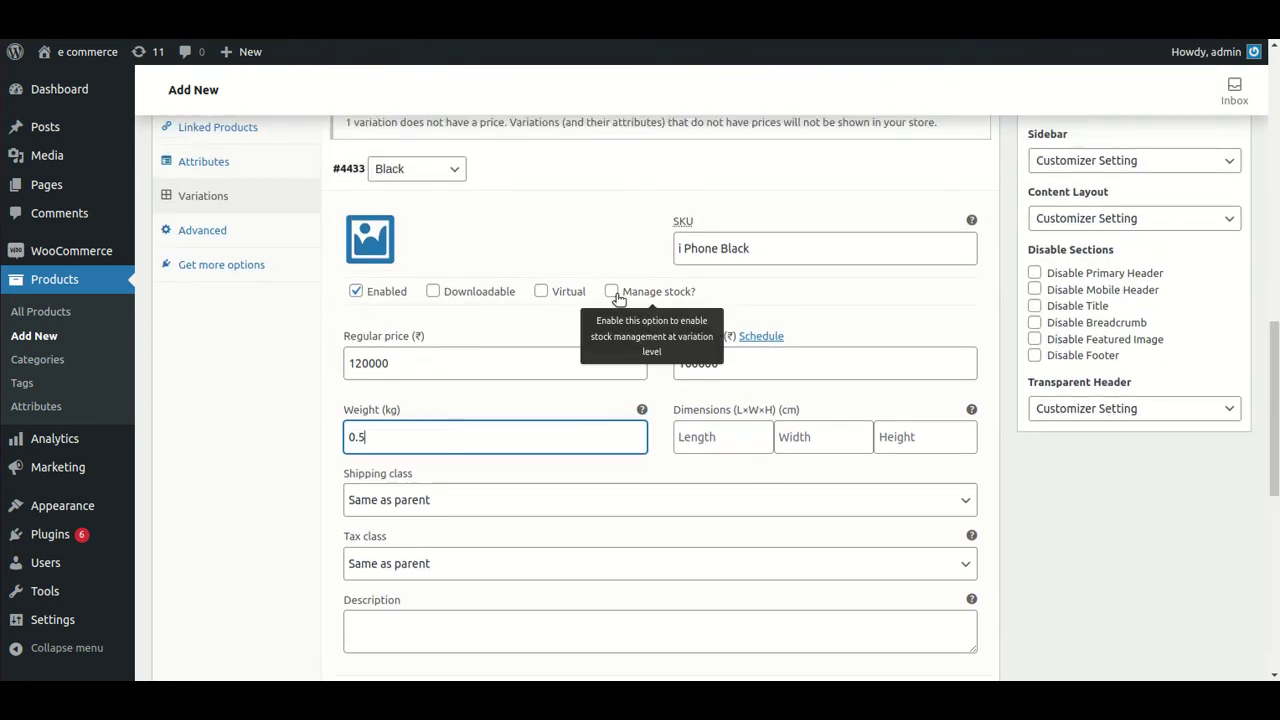
click(428, 440)
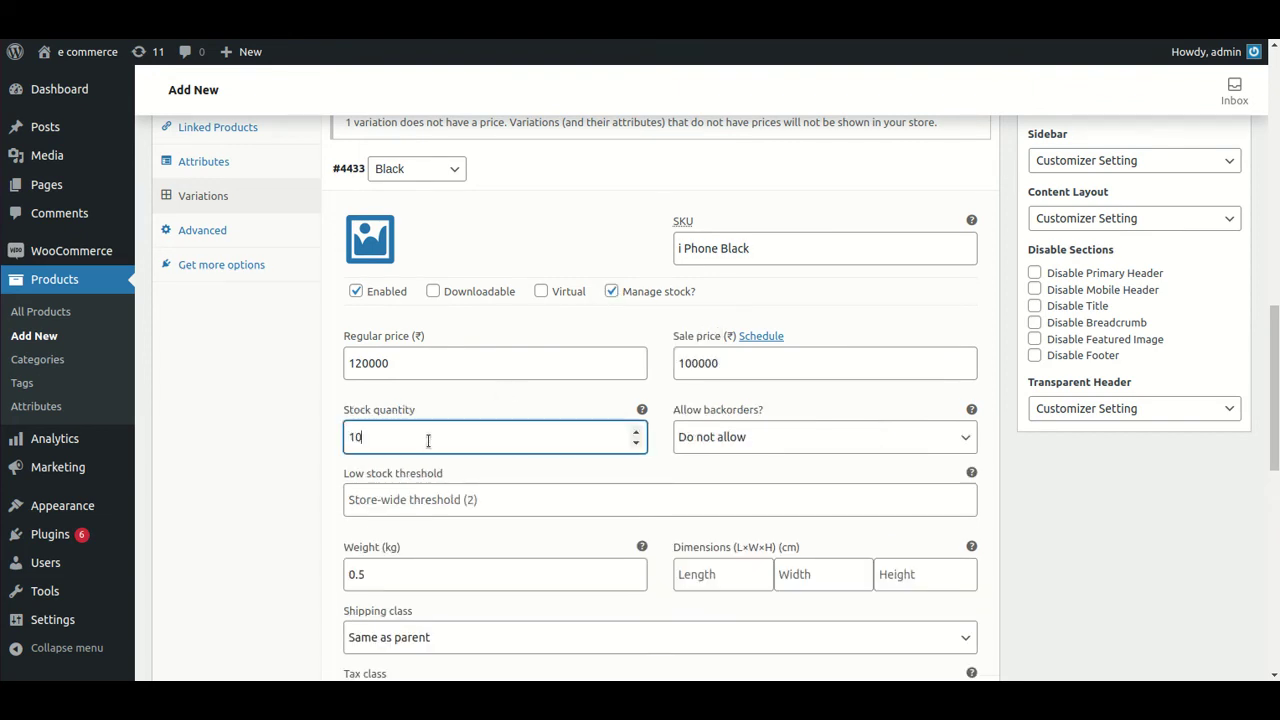
Collapse the Black variation, then enable stock management for the White variation with a stock quantity of 15
click(497, 183)
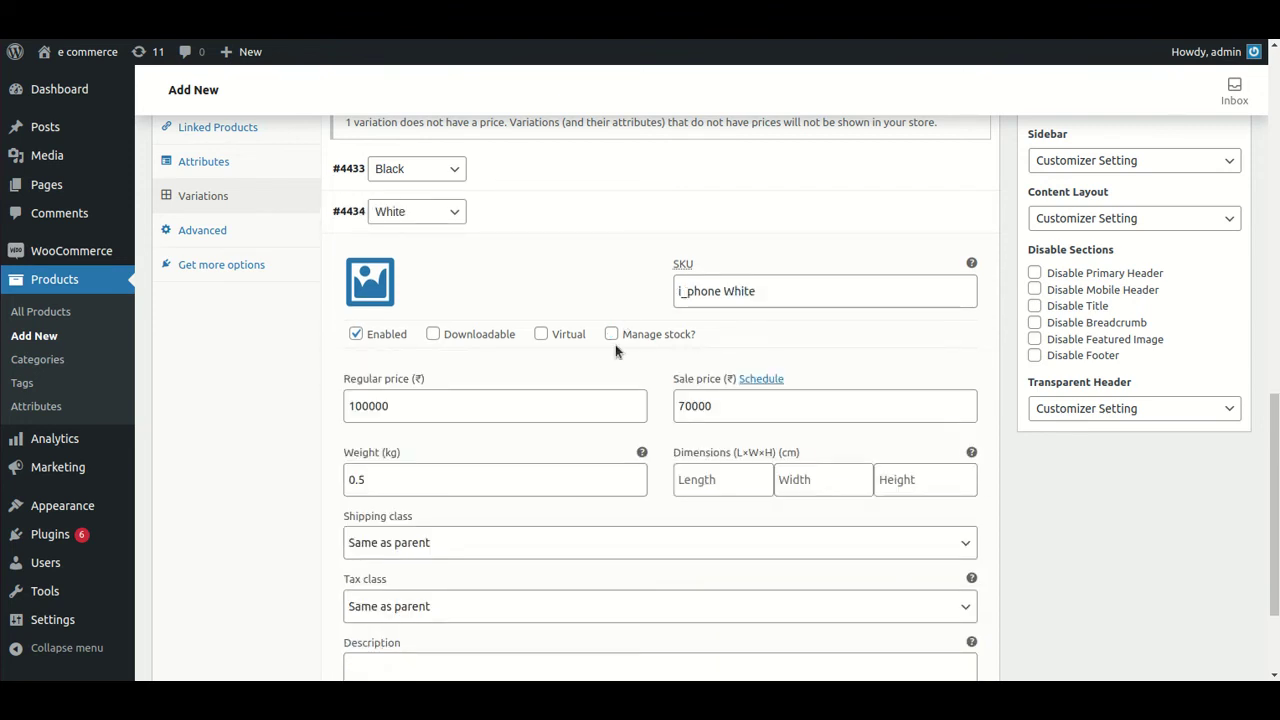
click(612, 336)
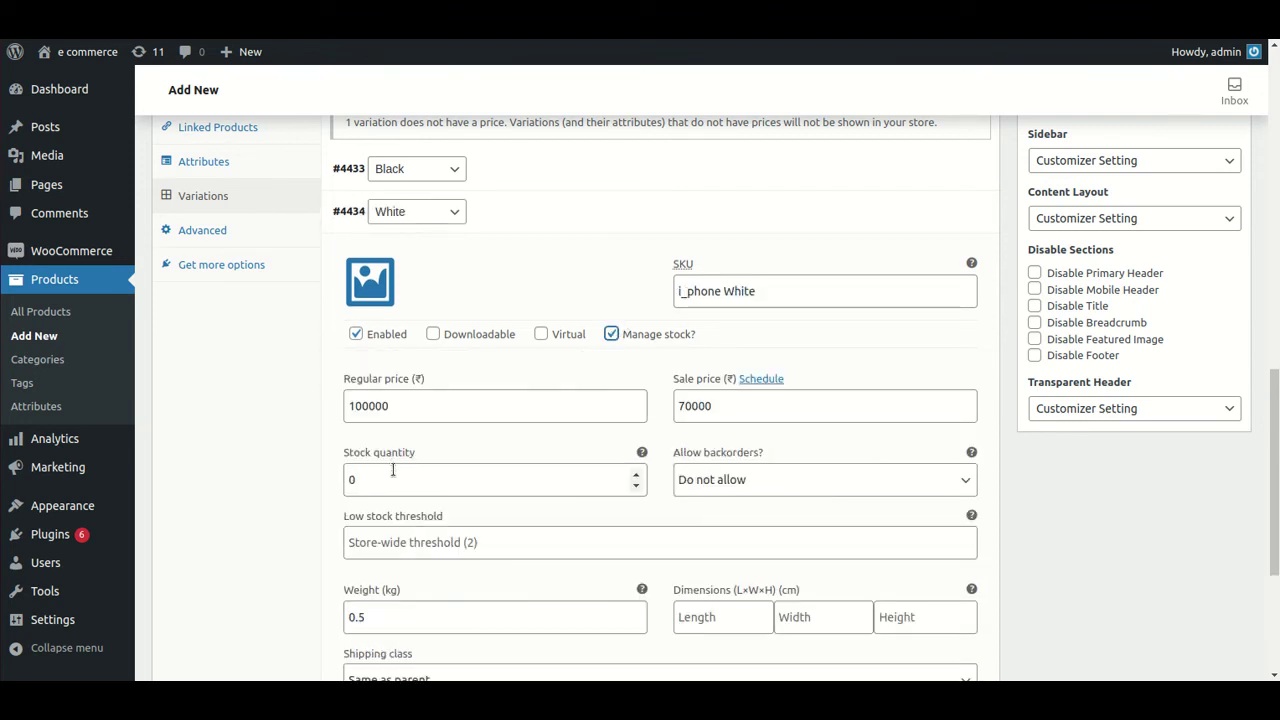
click(393, 470)
key(BackSpace)
text(15)
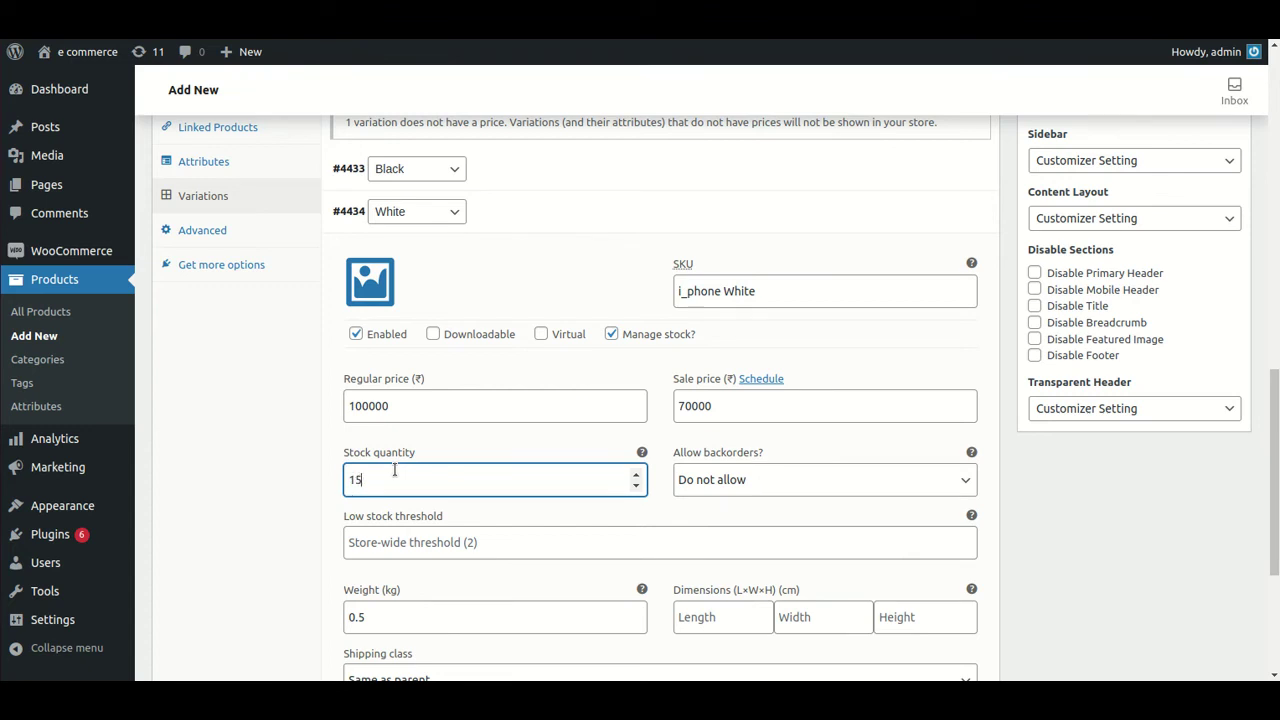
Save the changes made to the product's Black and White variations
scroll(1277, 483, down, 3)
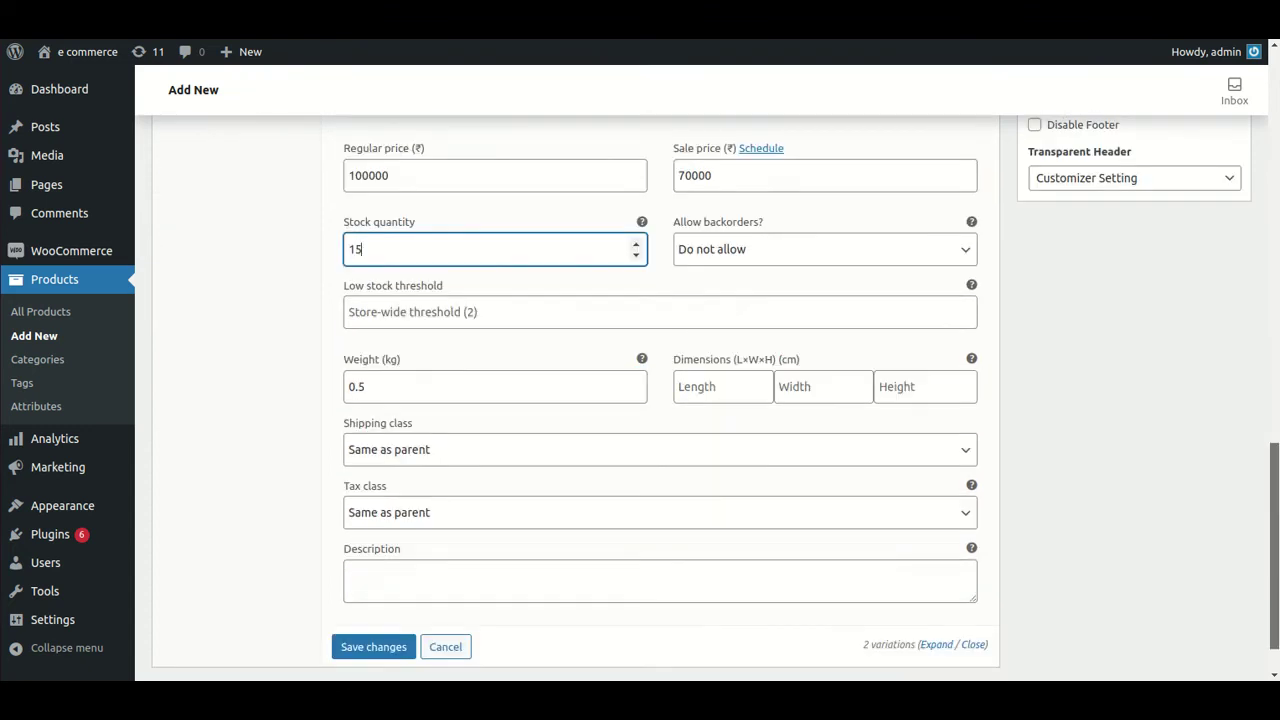
click(353, 591)
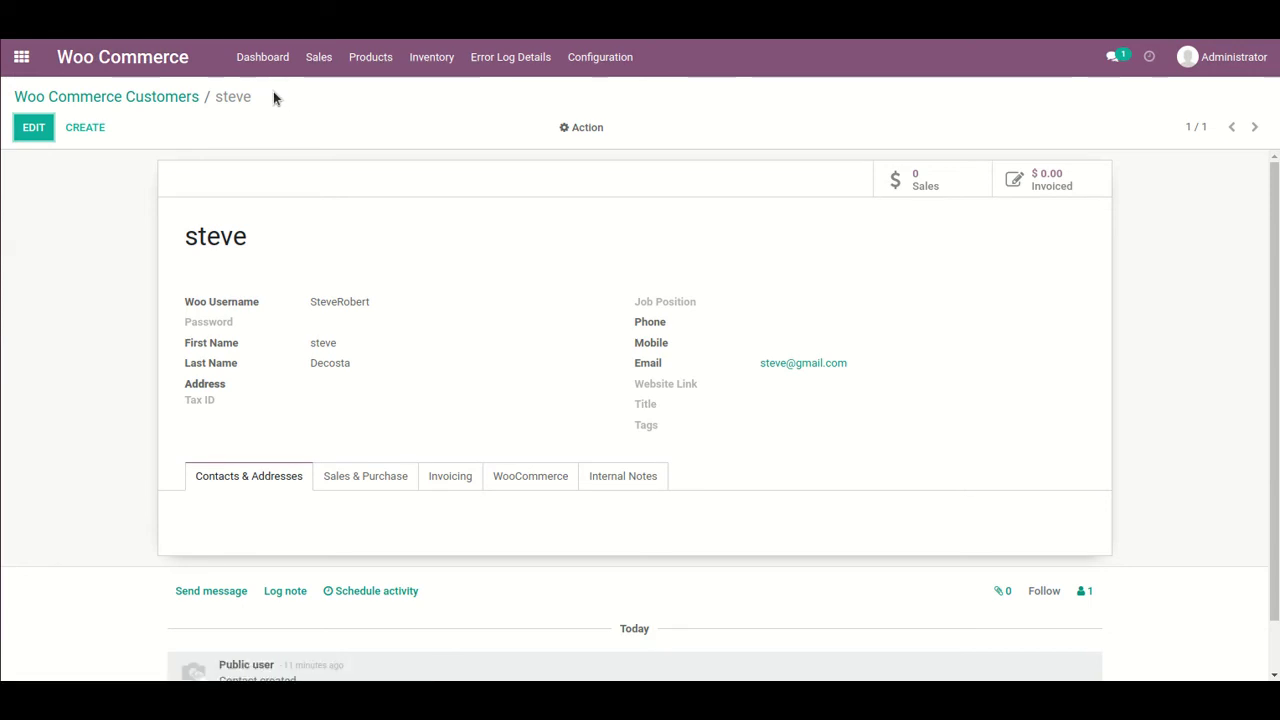
Switch to Odoo, open the i Phone 13 product template and examine its WooCommerce details, variants and general information
click(368, 62)
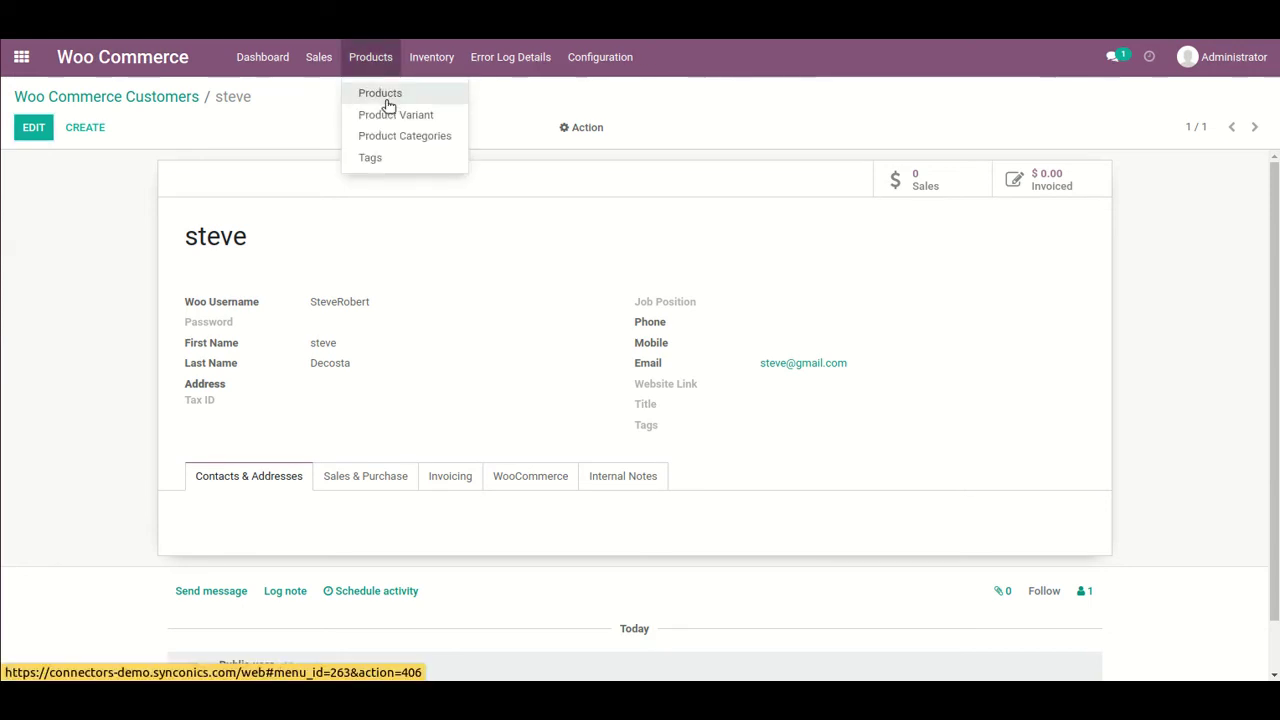
click(385, 96)
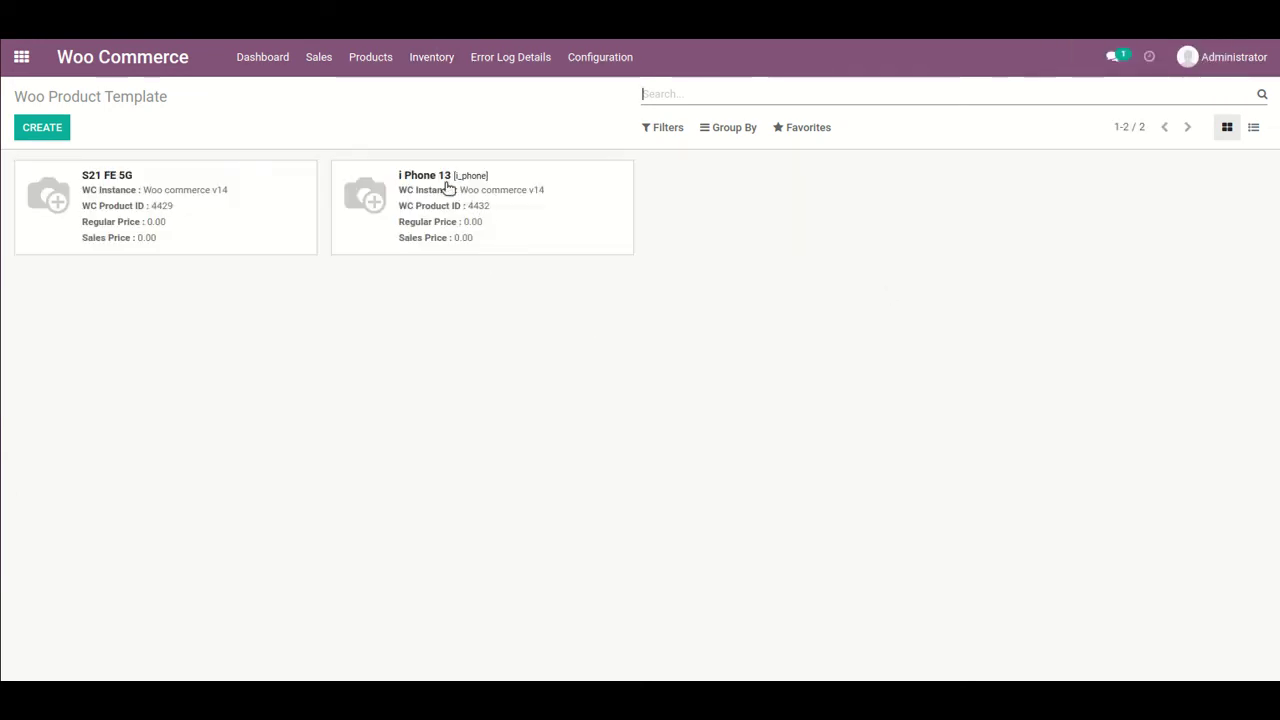
click(585, 245)
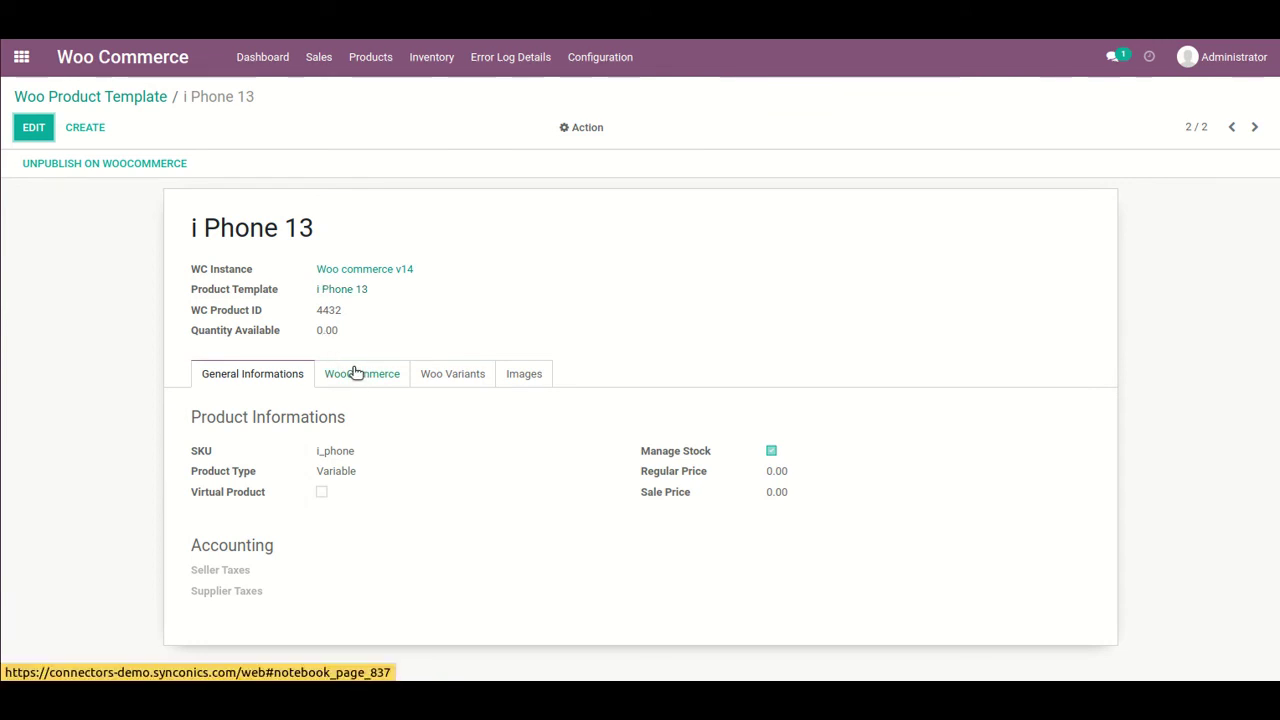
click(355, 372)
click(438, 373)
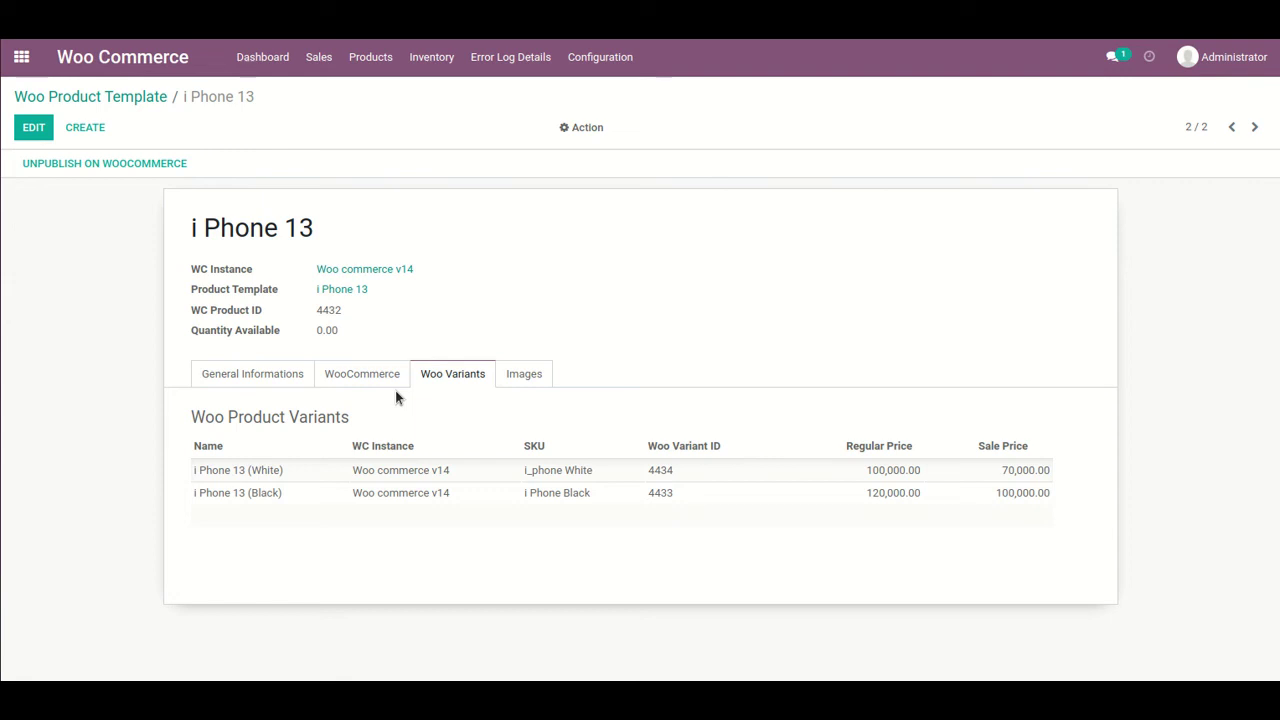
click(248, 382)
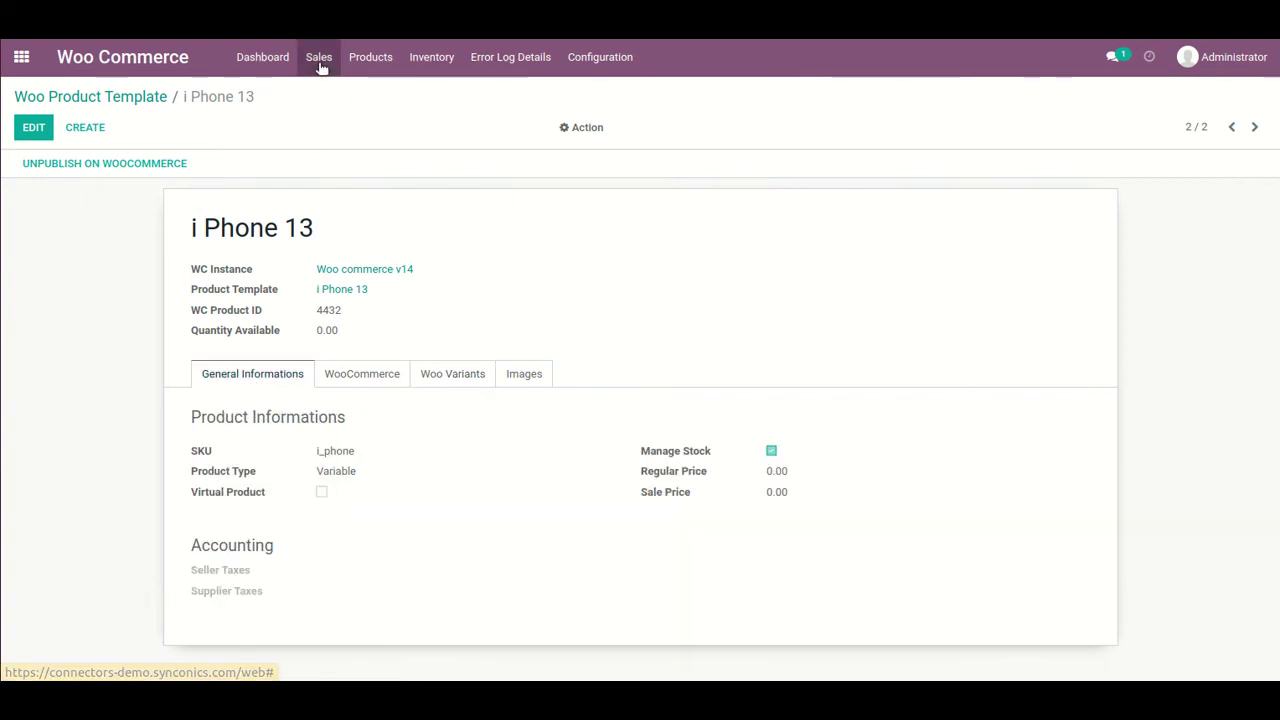
click(370, 57)
mouse_move(431, 57)
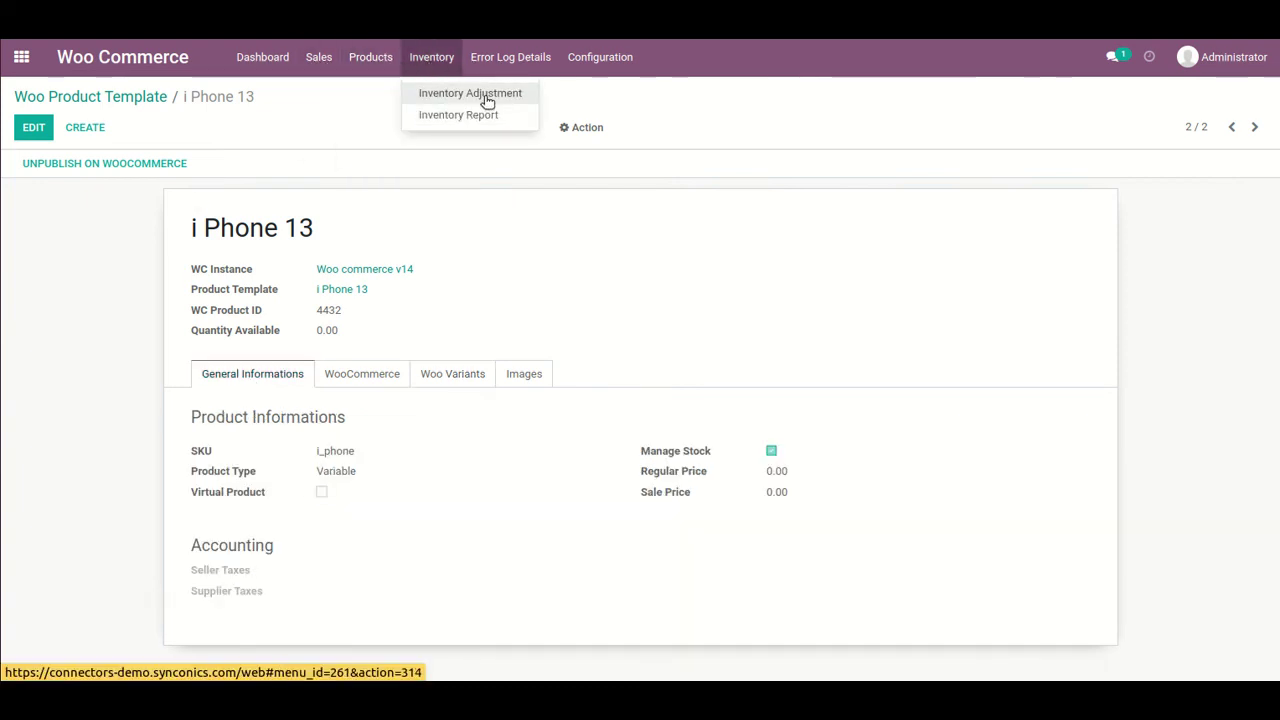
click(487, 98)
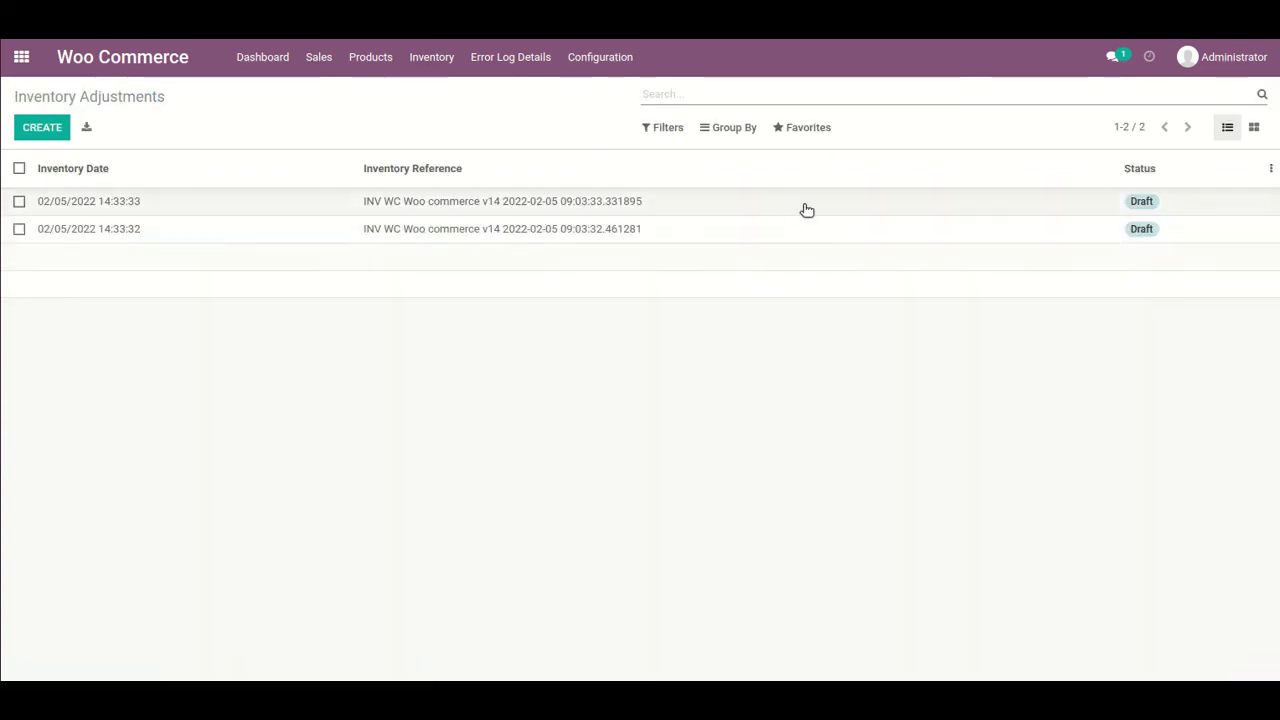
click(820, 207)
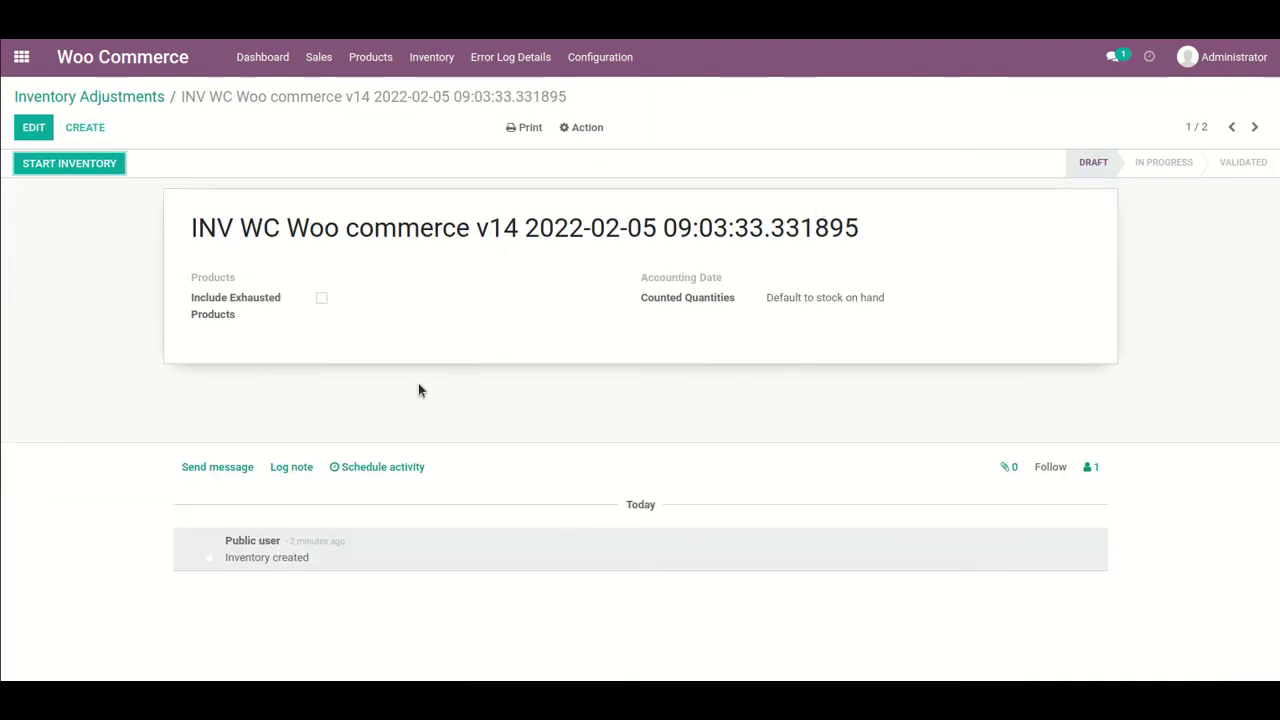
click(47, 168)
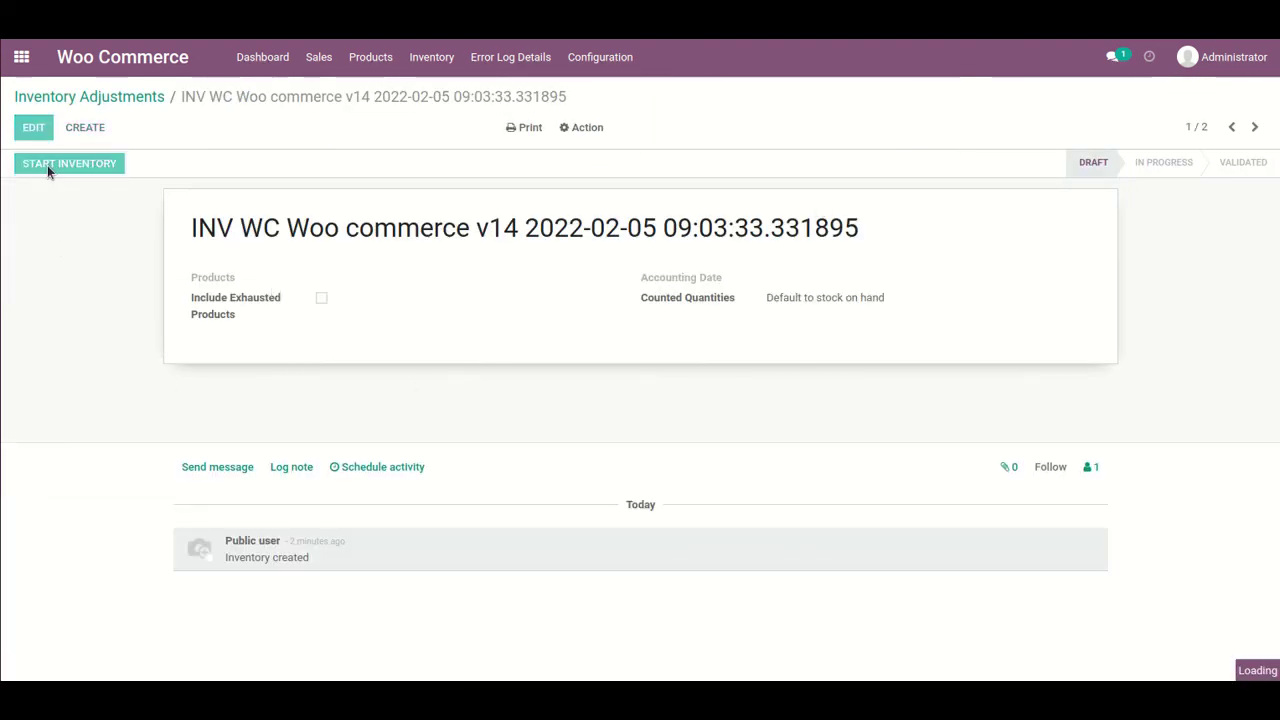